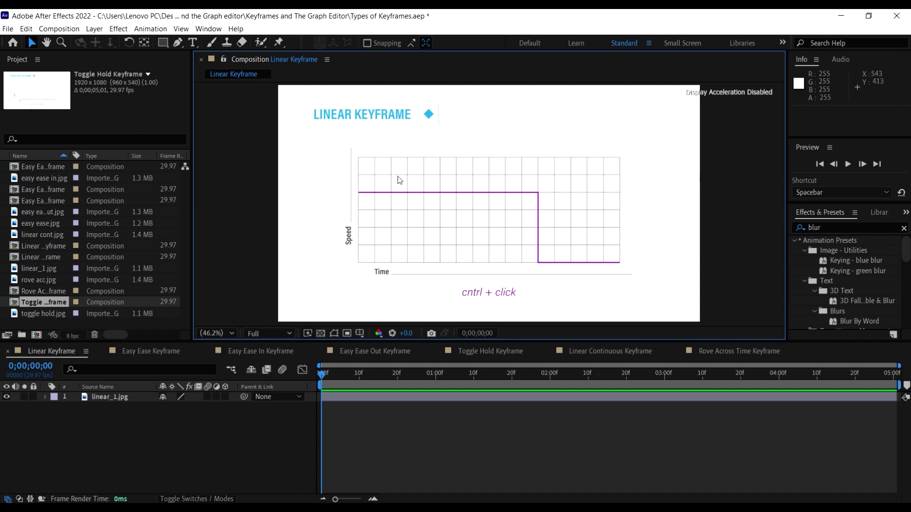
# - Examine the linear keyframe speed graph and the diamond icon beside the title in the Linear Keyframe composition
pyautogui.press(',')
pyautogui.press(',')
pyautogui.press('.')
pyautogui.press('.')
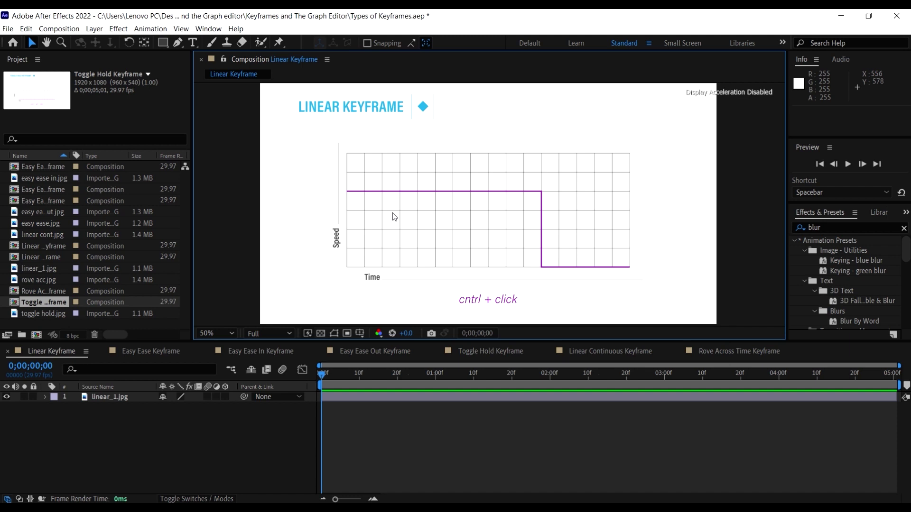
pyautogui.scroll(2, 418, 102)
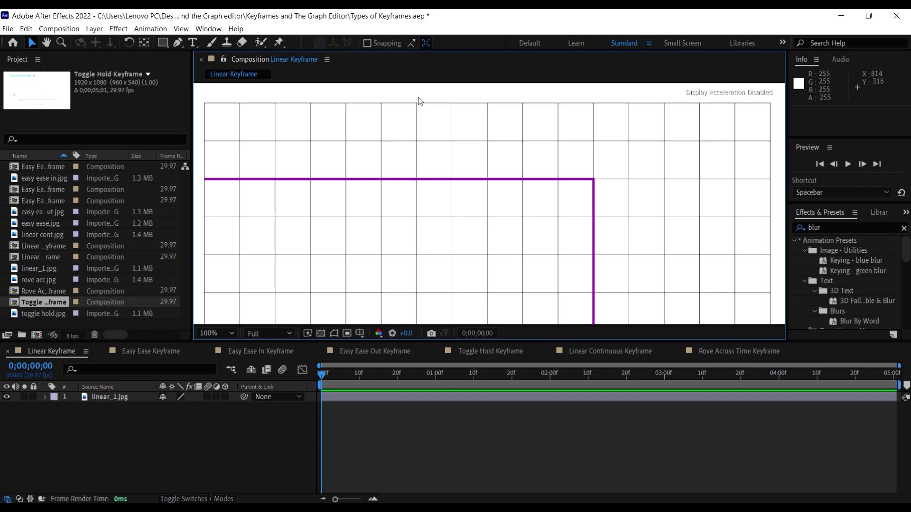
pyautogui.scroll(-4, 422, 116)
pyautogui.scroll(2, 436, 128)
pyautogui.moveTo(432, 126); pyautogui.dragTo(575, 177)
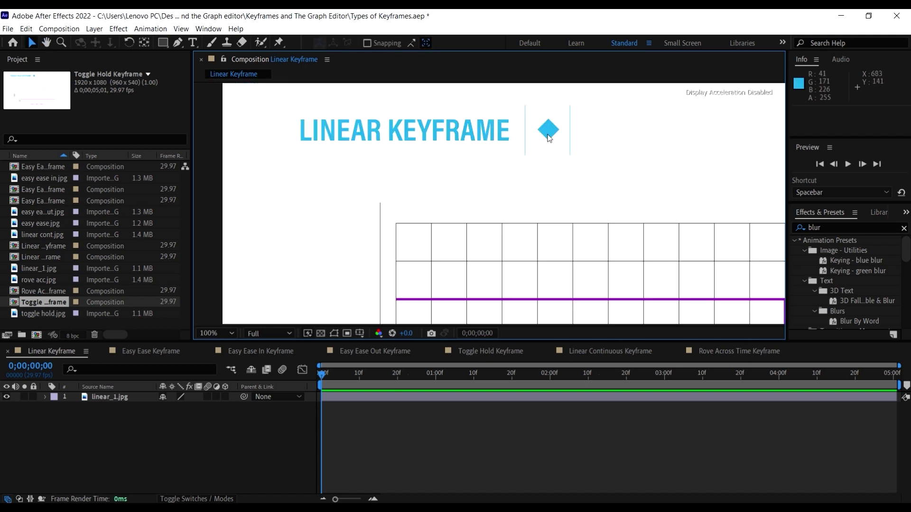
pyautogui.moveTo(548, 134); pyautogui.dragTo(548, 183)
pyautogui.scroll(-4, 548, 183)
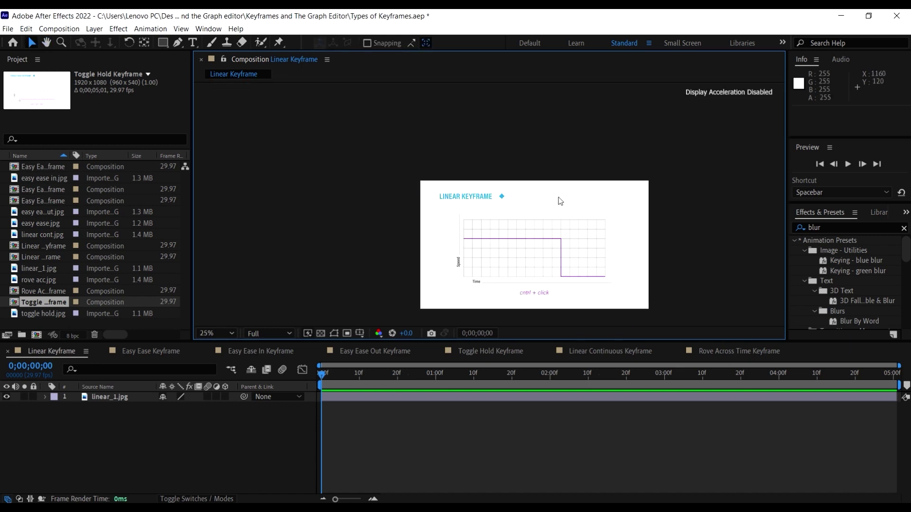
pyautogui.scroll(2, 513, 191)
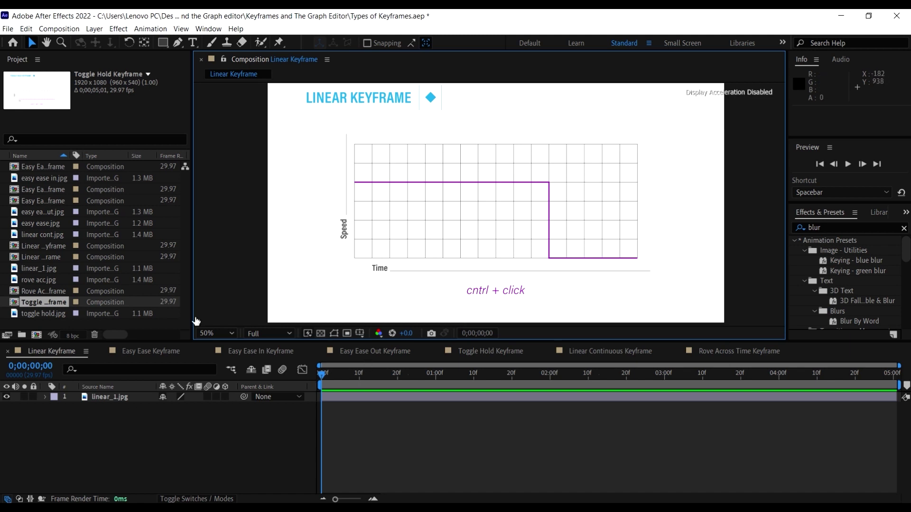
# - Hide the linear_1.jpg layer and draw a black square about 156 px wide near the composition's left edge
pyautogui.click(7, 396)
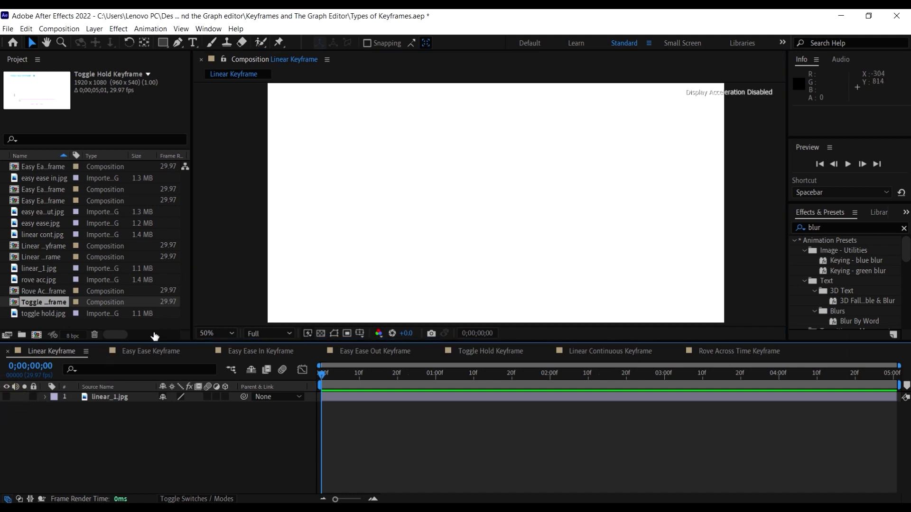
pyautogui.moveTo(163, 49); pyautogui.dragTo(209, 93)
pyautogui.moveTo(314, 186); pyautogui.dragTo(352, 224)
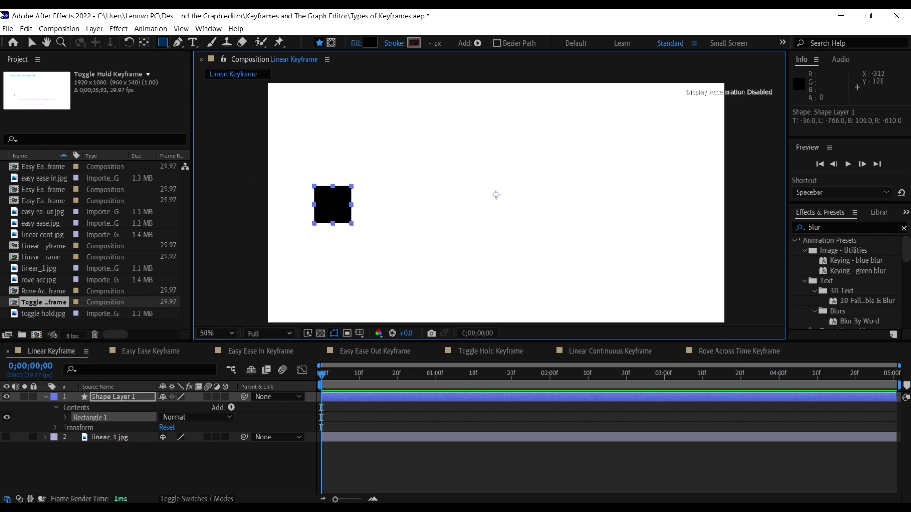
# - Move the shape layer's anchor point to the center of the square with the Pan Behind tool
pyautogui.press('v')
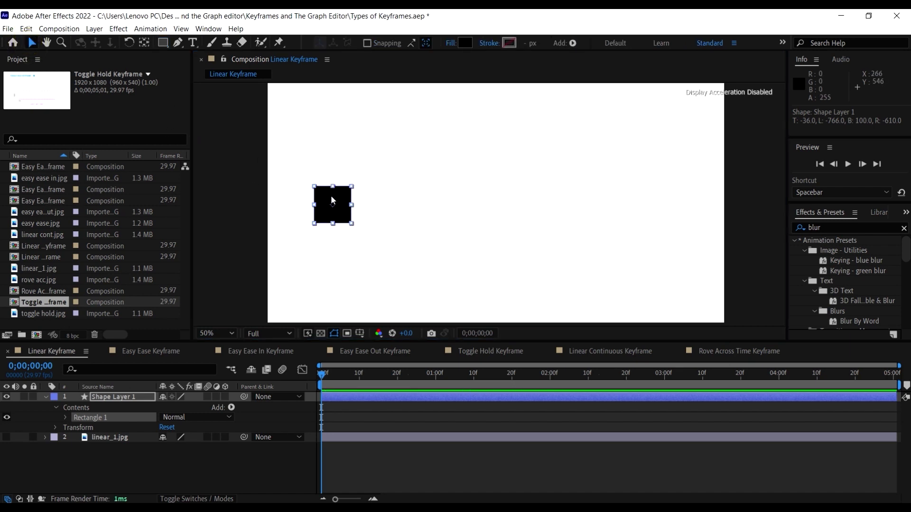
pyautogui.moveTo(343, 203); pyautogui.dragTo(368, 195)
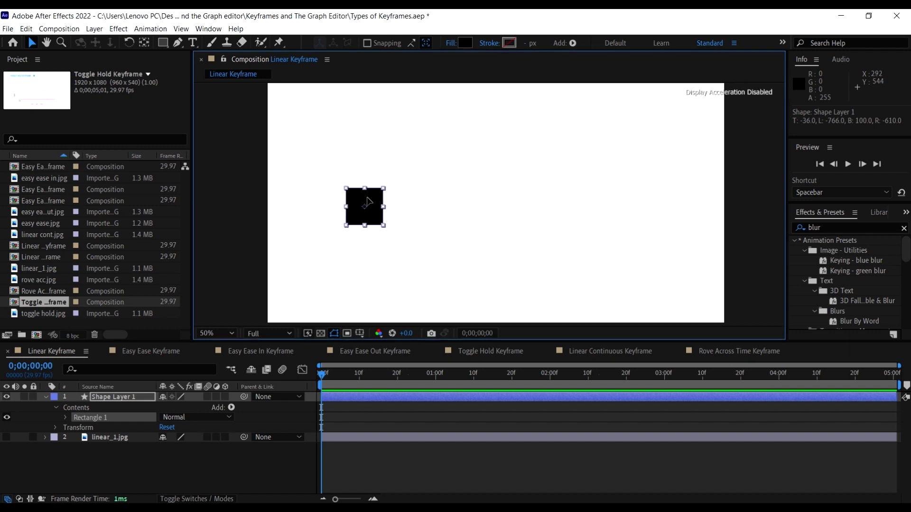
pyautogui.press(',')
pyautogui.click(532, 246)
pyautogui.click(427, 205)
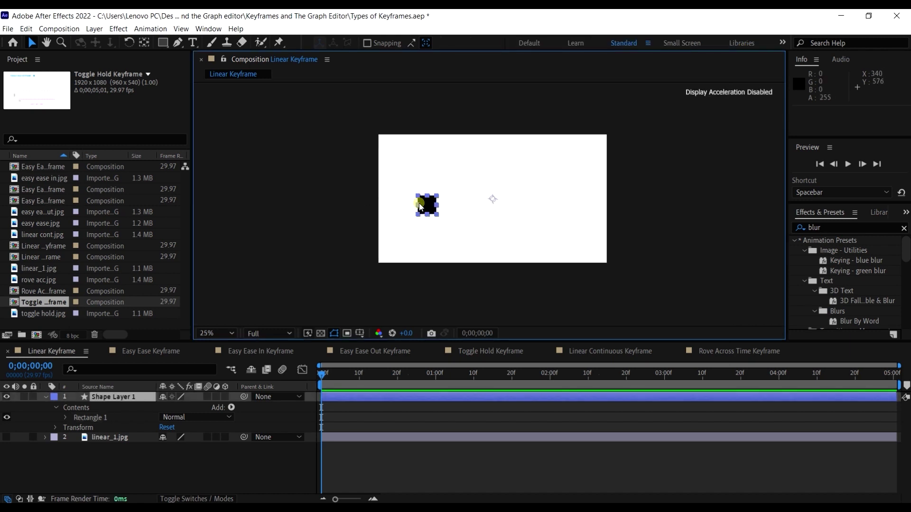
pyautogui.press('.')
pyautogui.moveTo(433, 207); pyautogui.dragTo(413, 210)
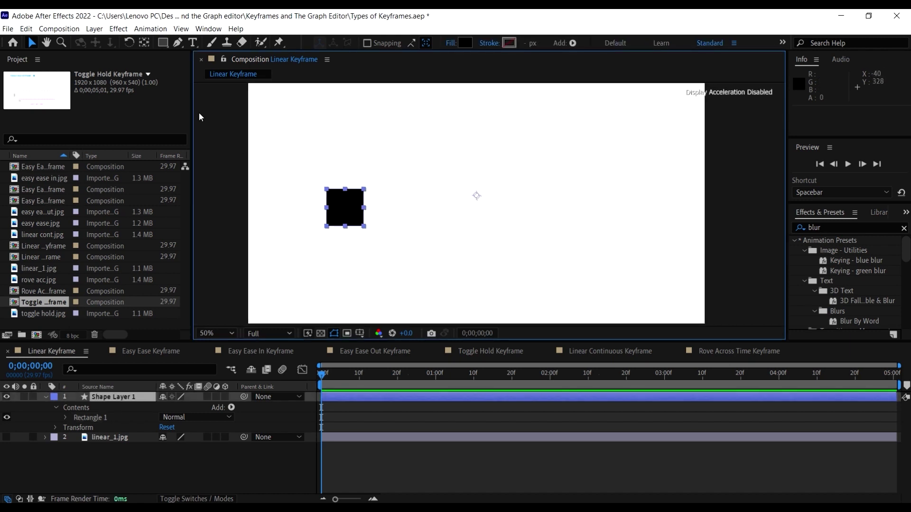
pyautogui.click(143, 42)
pyautogui.moveTo(476, 195); pyautogui.dragTo(345, 208)
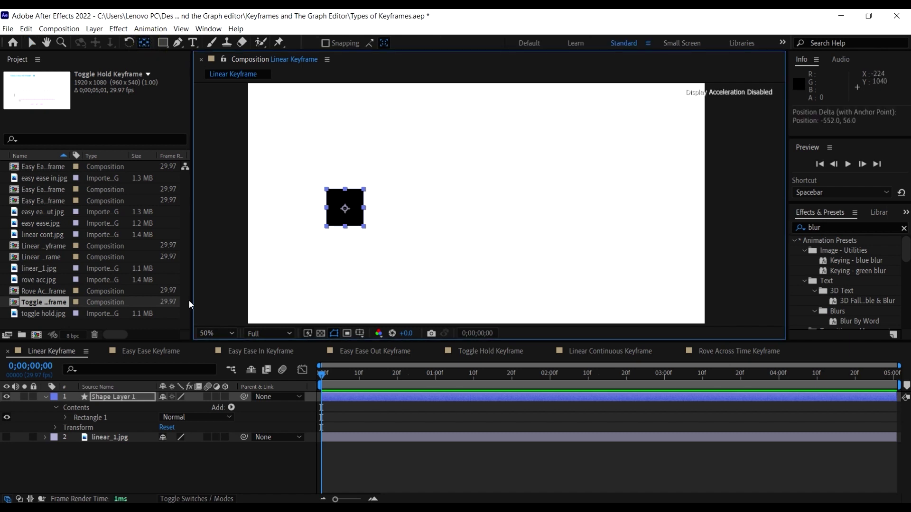
pyautogui.click(32, 43)
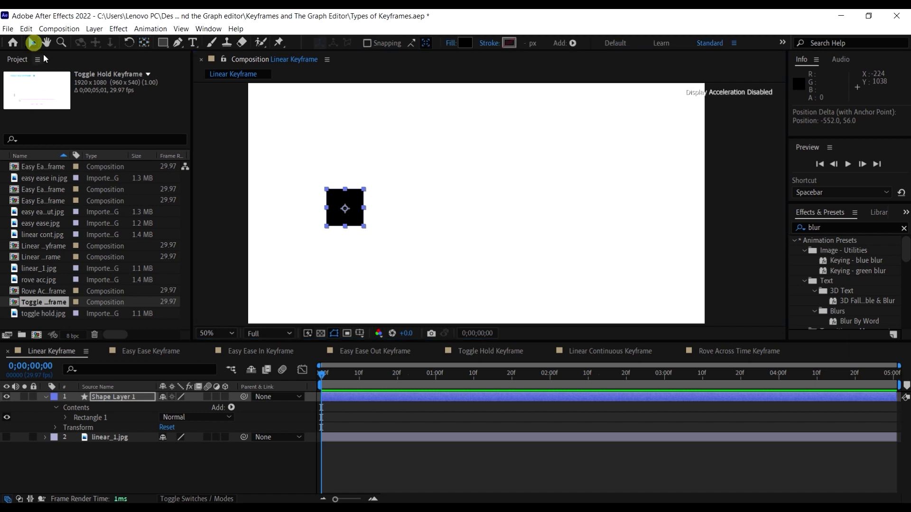
# - Change the square's fill color from black to bright red
pyautogui.scroll(-4, 451, 227)
pyautogui.click(373, 228)
pyautogui.scroll(2, 415, 189)
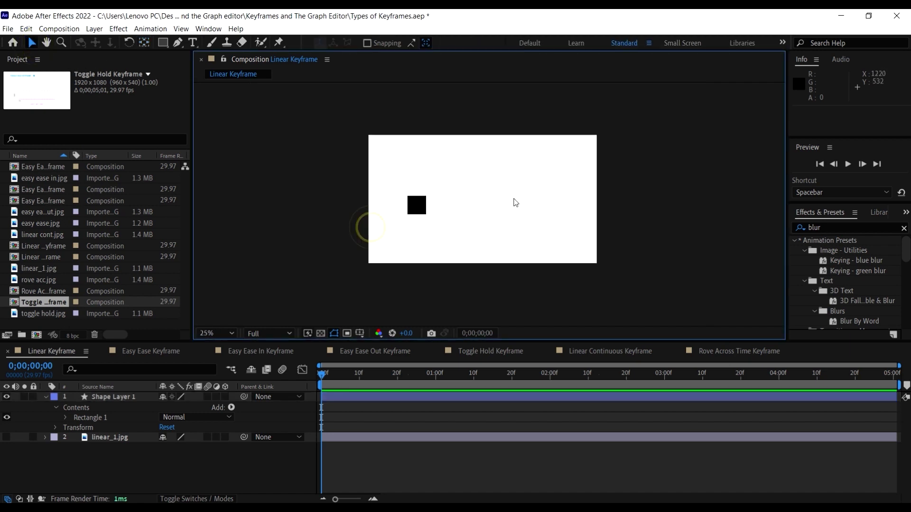
pyautogui.press('h')
pyautogui.scroll(2, 482, 201)
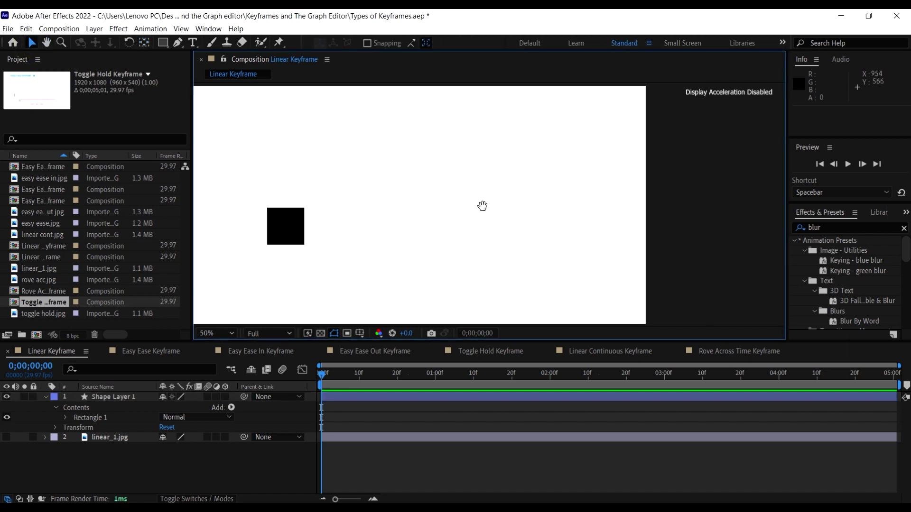
pyautogui.press('v')
pyautogui.click(368, 200)
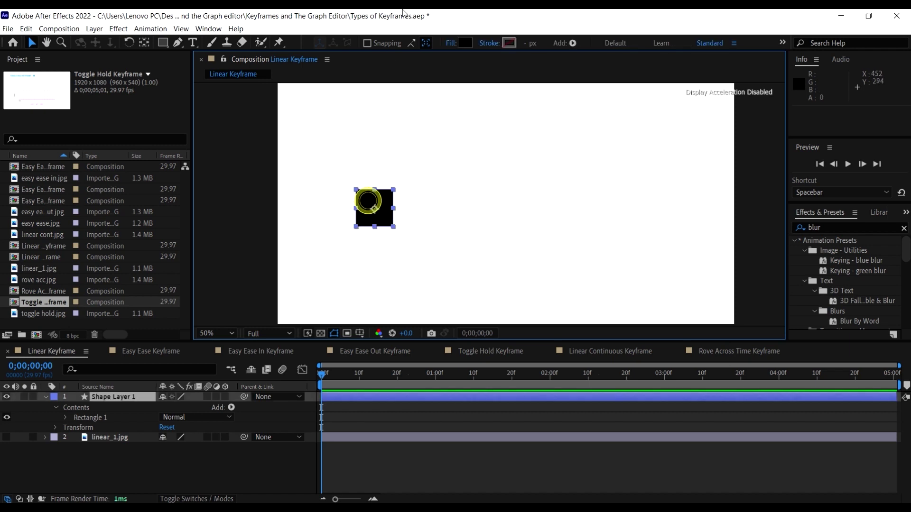
pyautogui.click(465, 43)
pyautogui.moveTo(694, 225); pyautogui.dragTo(713, 188)
pyautogui.press('Return')
pyautogui.scroll(-2, 457, 189)
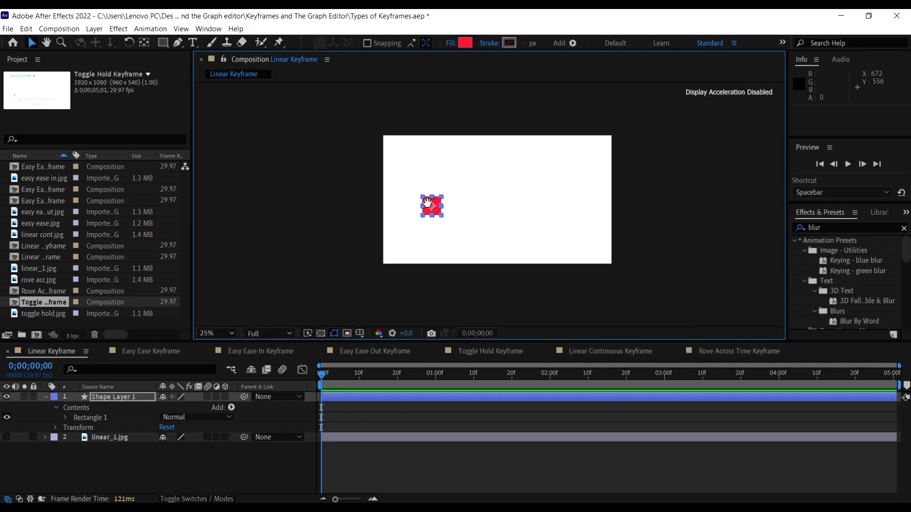
# - Enable Position keyframing on the shape layer and place its first keyframe at 0;00;00;20
pyautogui.press('p')
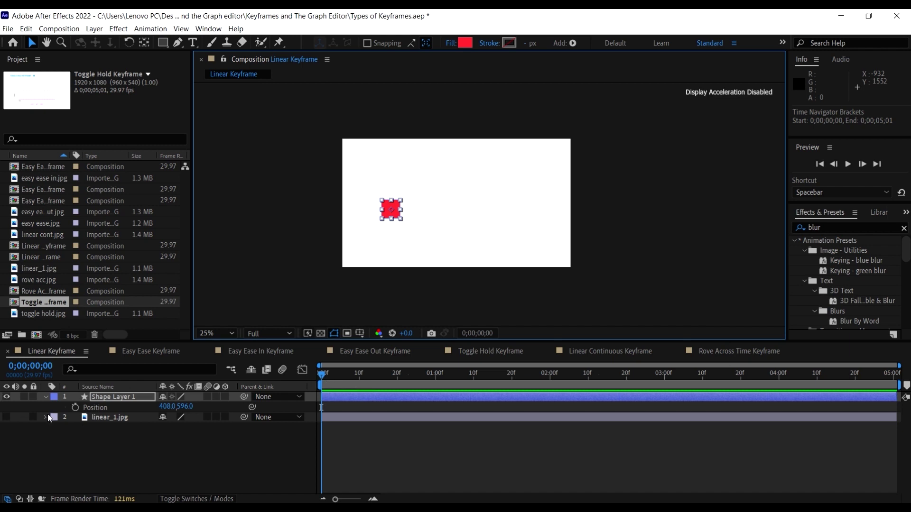
pyautogui.click(75, 408)
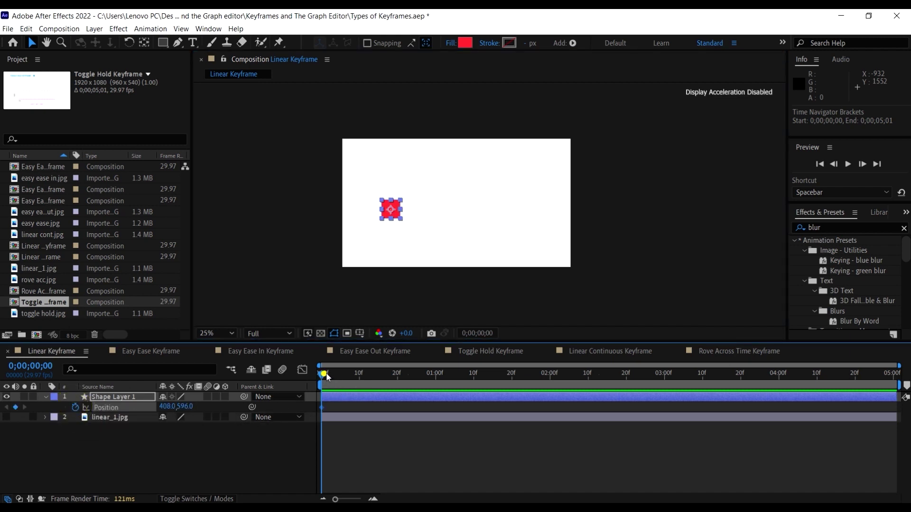
pyautogui.moveTo(327, 376); pyautogui.dragTo(376, 412)
pyautogui.moveTo(402, 412); pyautogui.dragTo(398, 412)
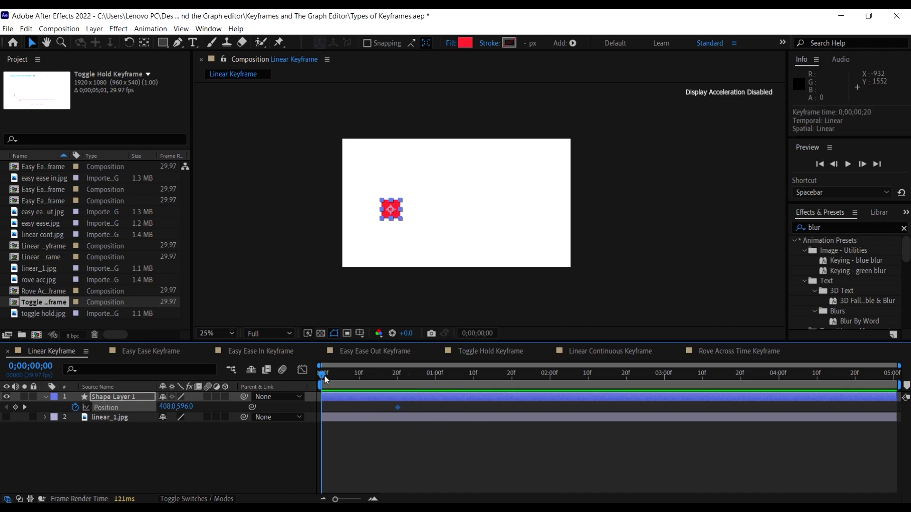
# - Add a second Position keyframe at 0;00;02;27 by moving the square horizontally to 1416, 596, and preview the animation from the start
pyautogui.moveTo(322, 373); pyautogui.dragTo(653, 400)
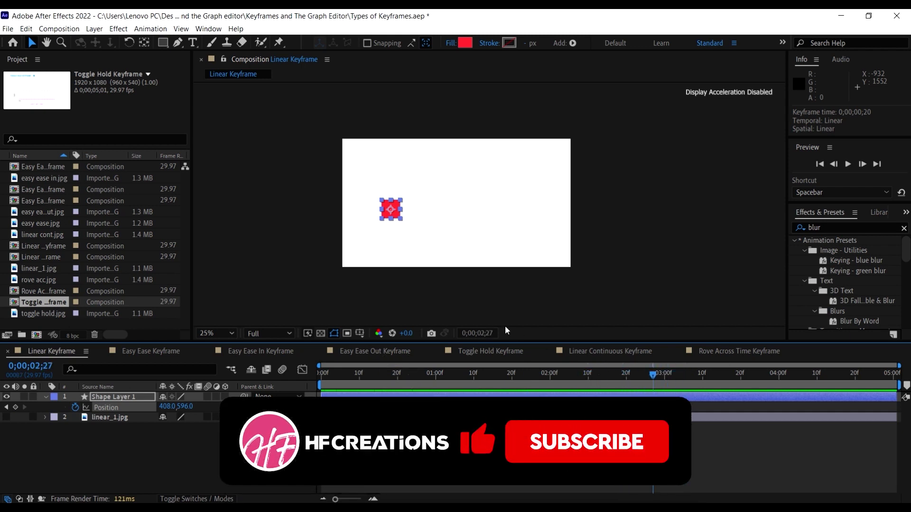
pyautogui.moveTo(398, 211); pyautogui.dragTo(515, 219)
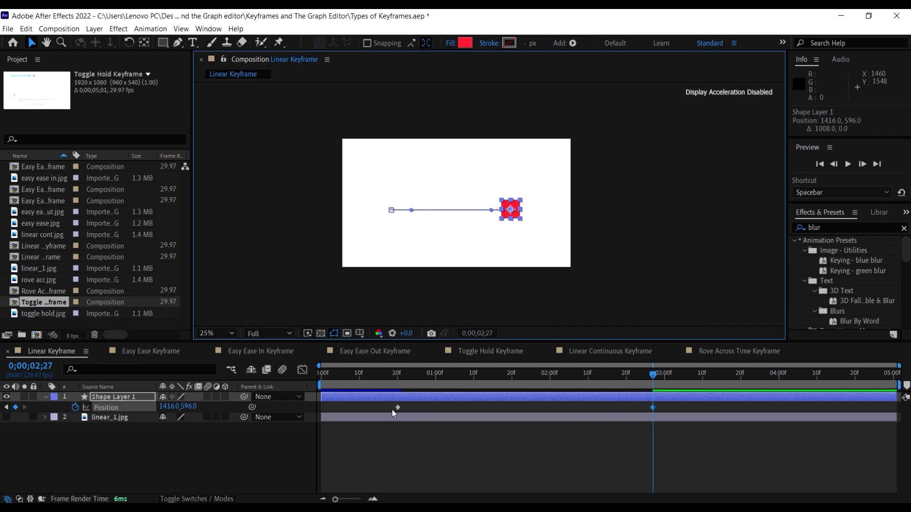
pyautogui.click(441, 433)
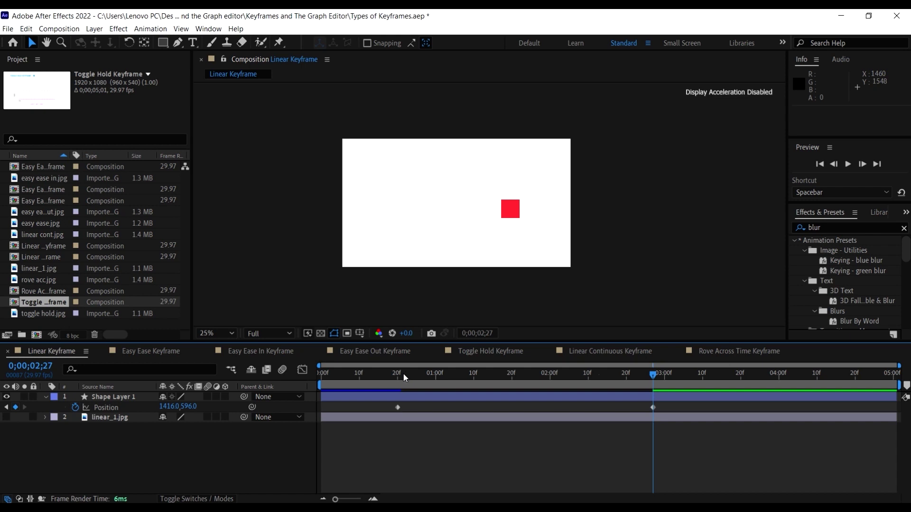
pyautogui.moveTo(403, 374); pyautogui.dragTo(322, 374)
pyautogui.press('space')
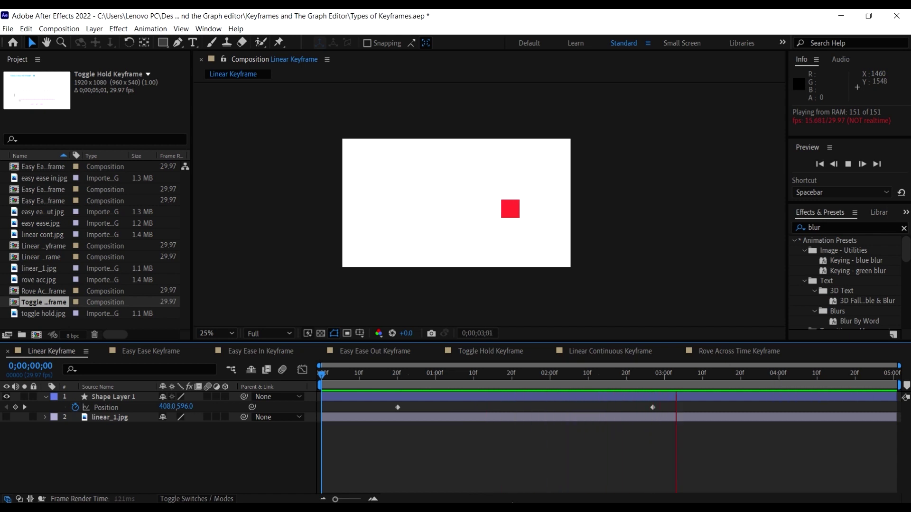
# - Shift the second Position keyframe earlier to 0;00;01;16 and preview the faster motion from the start
pyautogui.moveTo(652, 408); pyautogui.dragTo(497, 423)
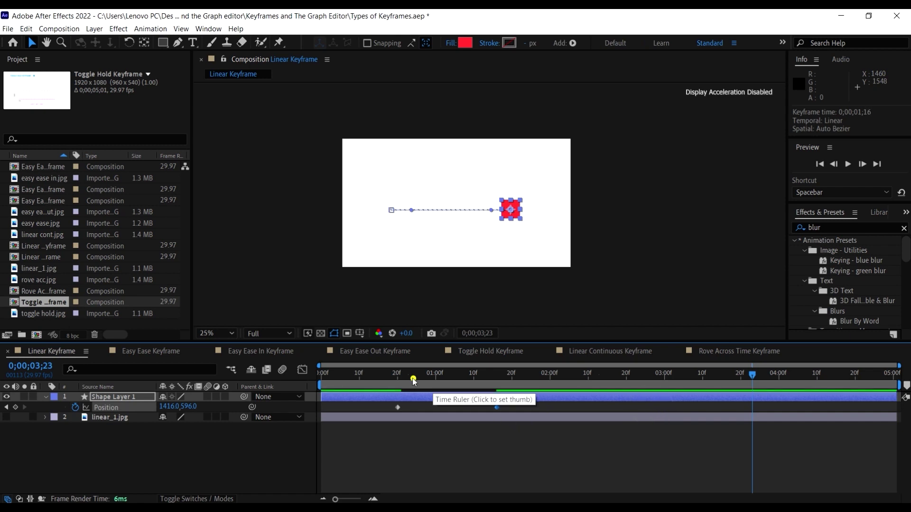
pyautogui.click(327, 378)
pyautogui.press('space')
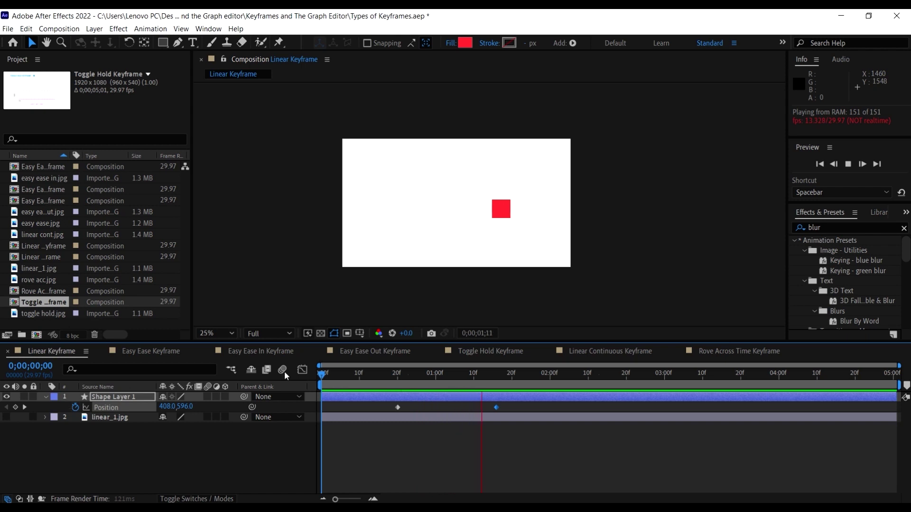
pyautogui.click(426, 400)
pyautogui.click(394, 373)
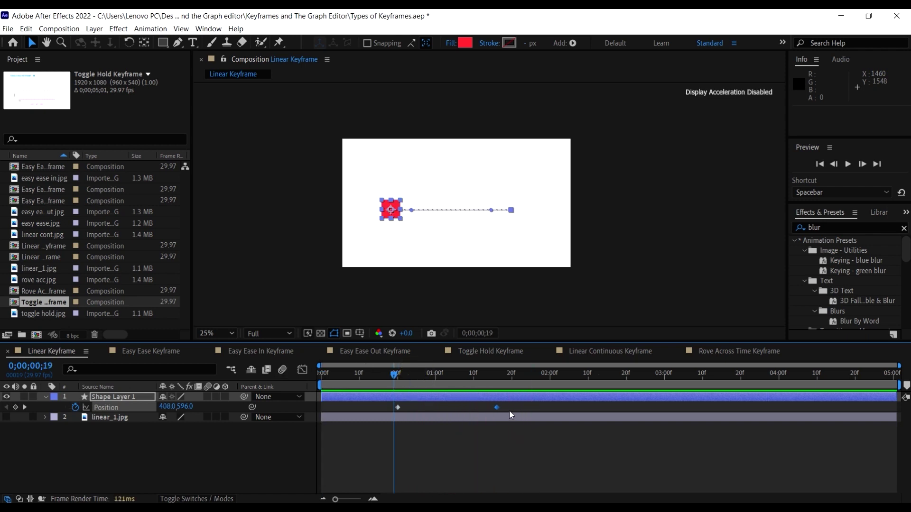
# - Select both Position keyframes and examine their speed graph in the Graph Editor up to 0;00;01;18
pyautogui.moveTo(511, 409); pyautogui.dragTo(430, 406)
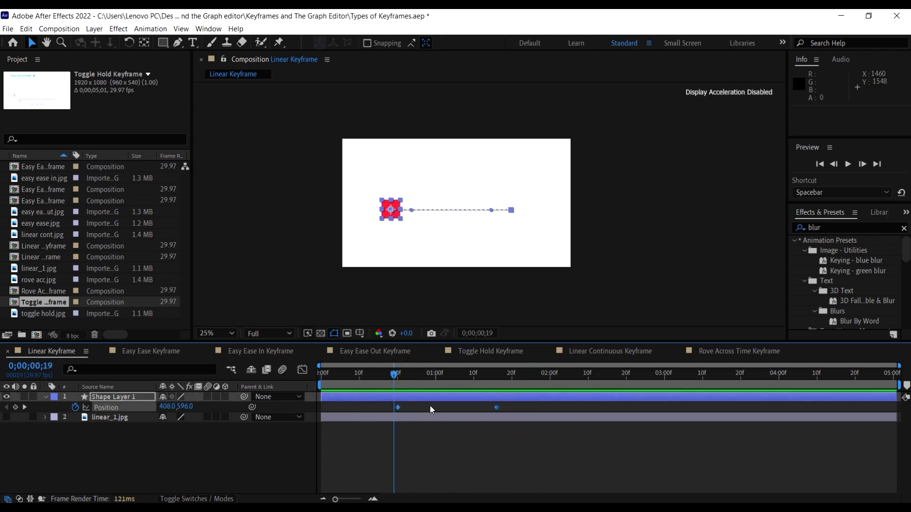
pyautogui.click(304, 370)
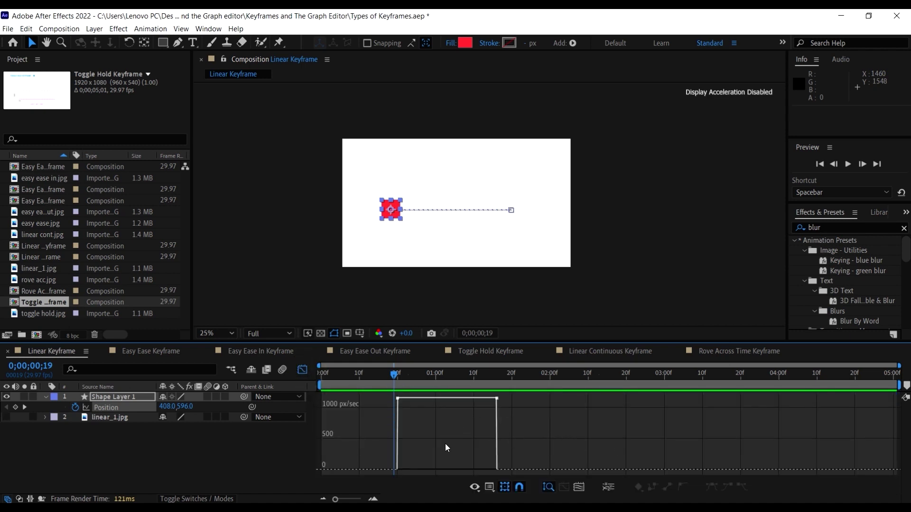
pyautogui.moveTo(526, 374); pyautogui.dragTo(504, 375)
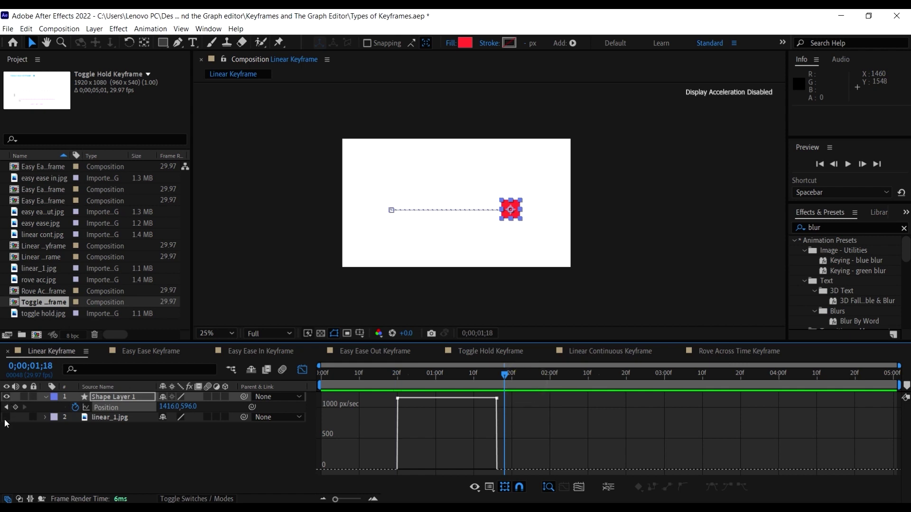
# - Place linear_1.jpg above the shape layer and briefly show it to compare the reference graph, then hide it again
pyautogui.moveTo(125, 400); pyautogui.dragTo(126, 427)
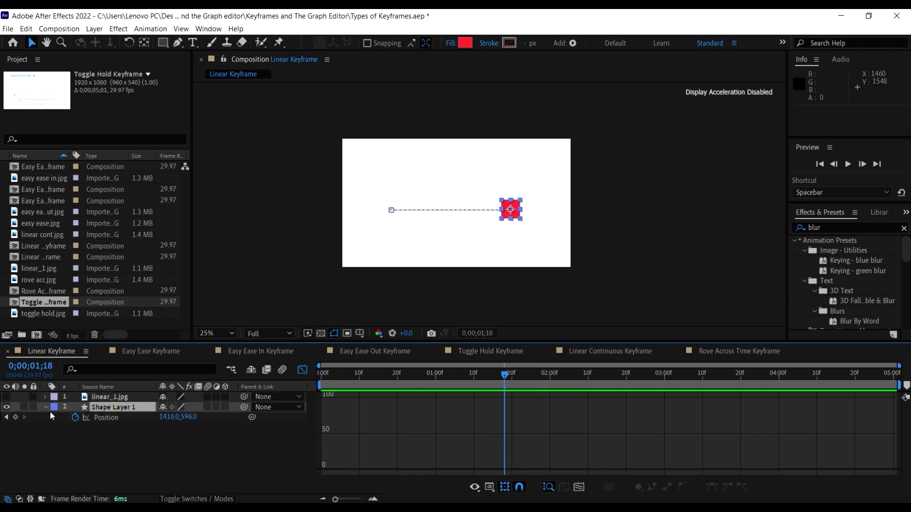
pyautogui.click(7, 397)
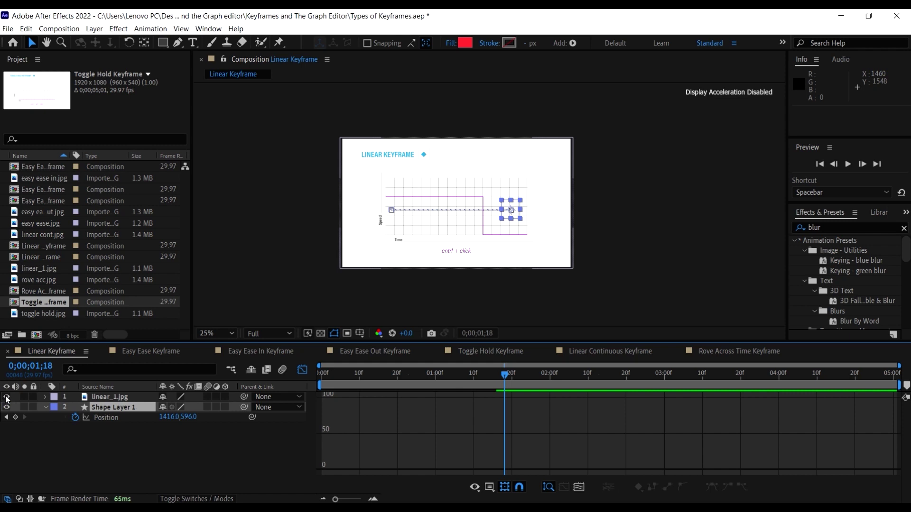
pyautogui.click(7, 397)
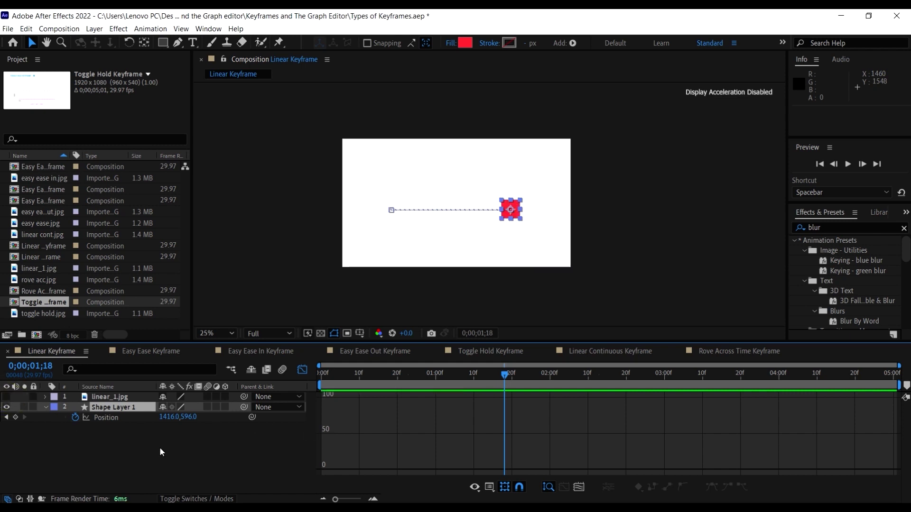
pyautogui.click(47, 407)
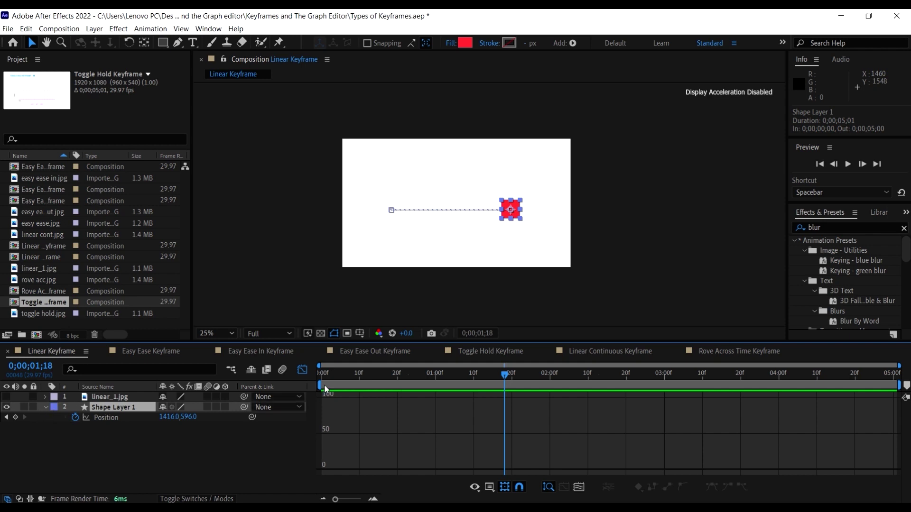
# - Return to the keyframe view, reselect both Position keyframes and reopen their speed graph in the Graph Editor
pyautogui.click(303, 370)
pyautogui.moveTo(553, 458); pyautogui.dragTo(371, 417)
pyautogui.click(300, 370)
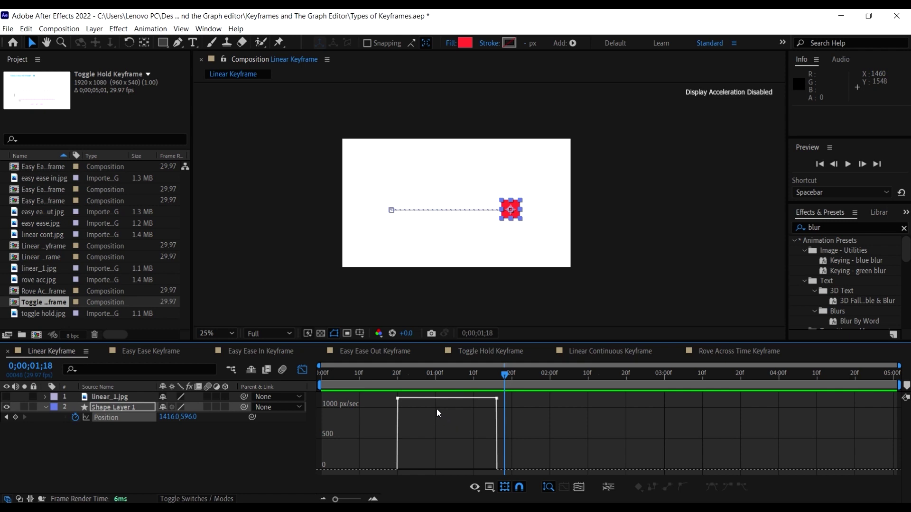
# - Return the Linear Keyframe timeline to its keyframe view and open the Easy Ease Keyframe composition
pyautogui.click(303, 371)
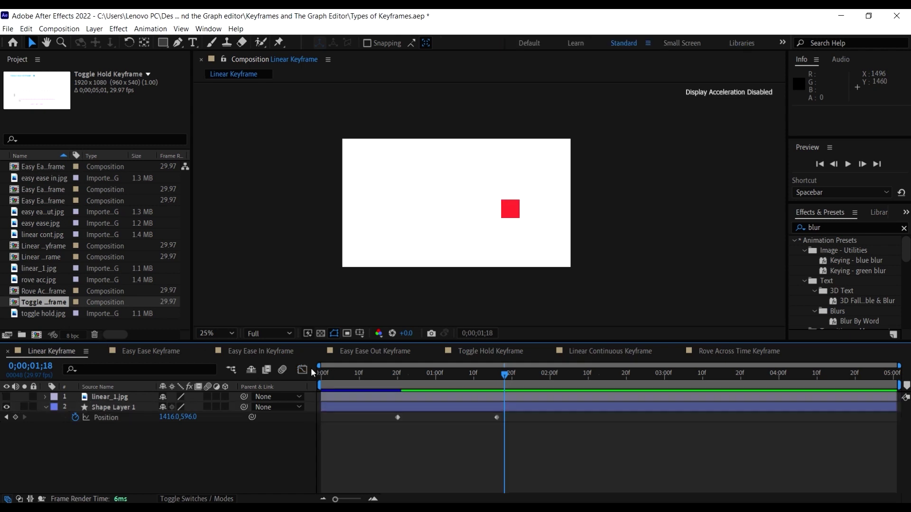
pyautogui.click(169, 352)
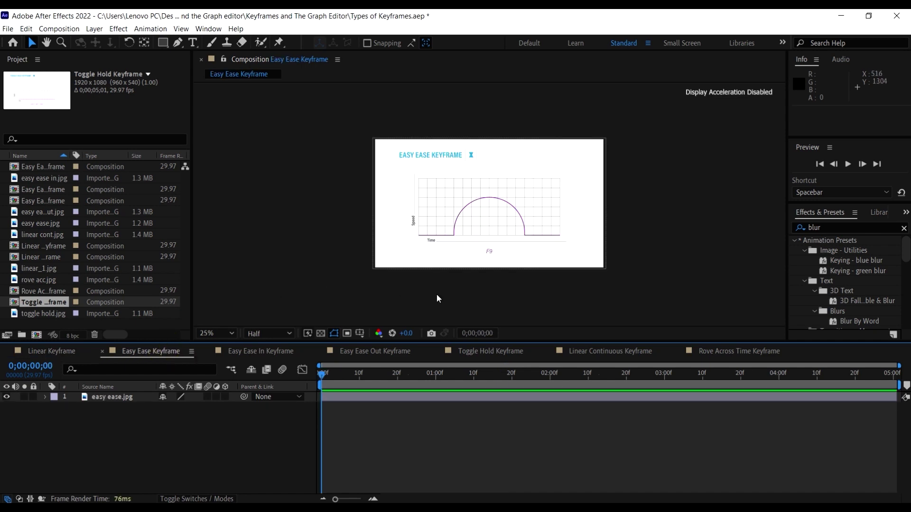
# - Examine the easy ease reference image up close, including its speed curve, keyframe symbol and shortcut label
pyautogui.press('.')
pyautogui.press(',')
pyautogui.press('.')
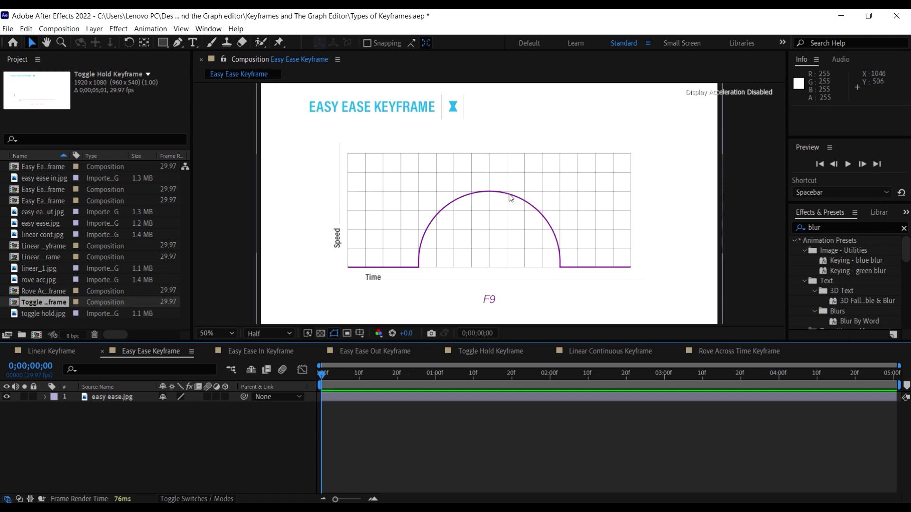
pyautogui.press('.')
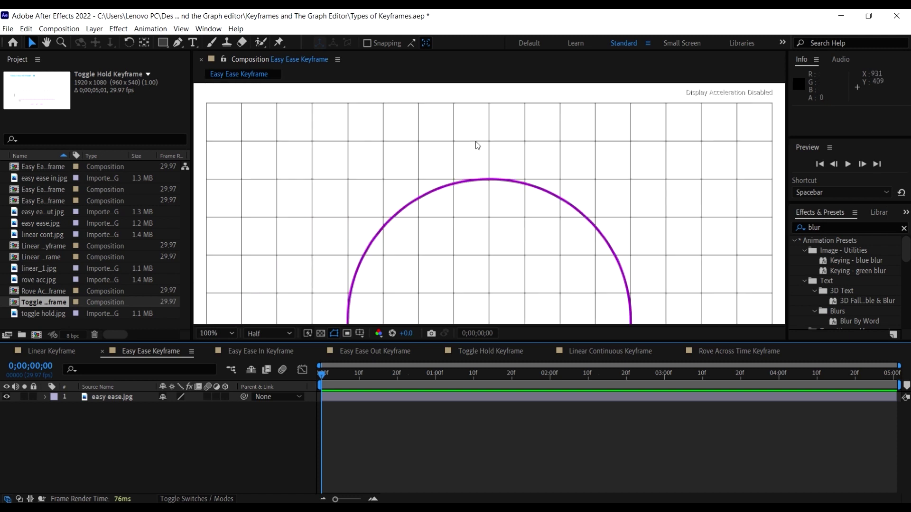
pyautogui.press(',')
pyautogui.press('h')
pyautogui.moveTo(485, 150); pyautogui.dragTo(521, 172)
pyautogui.press('v')
pyautogui.press('.')
pyautogui.press(',')
pyautogui.press(',')
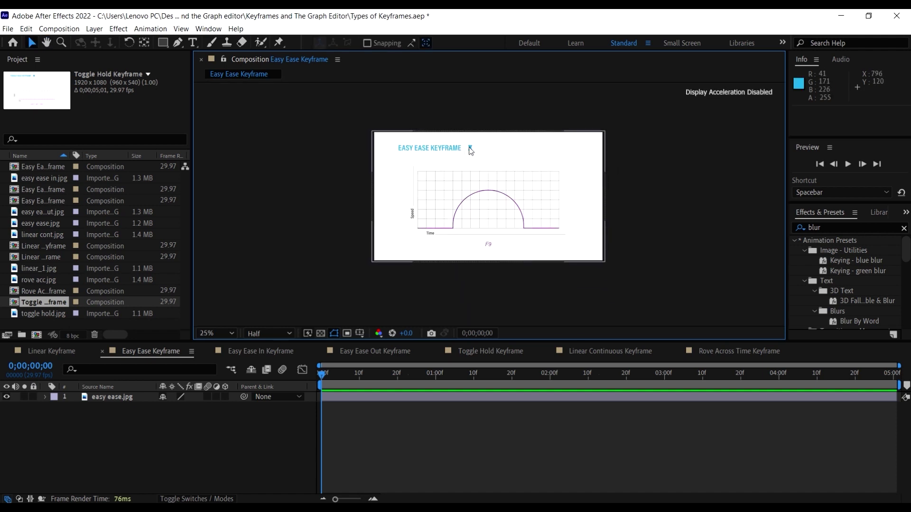
pyautogui.press('.')
pyautogui.moveTo(457, 230); pyautogui.dragTo(420, 236)
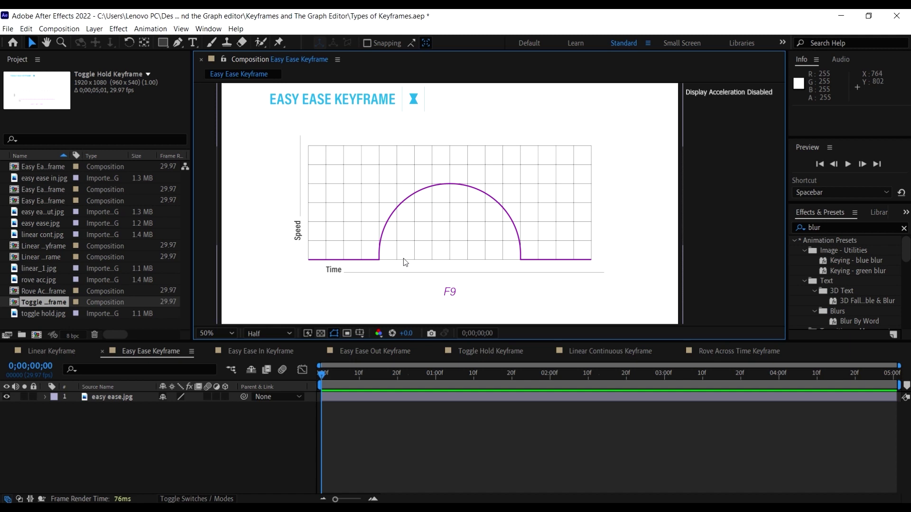
pyautogui.scroll(-2, 403, 261)
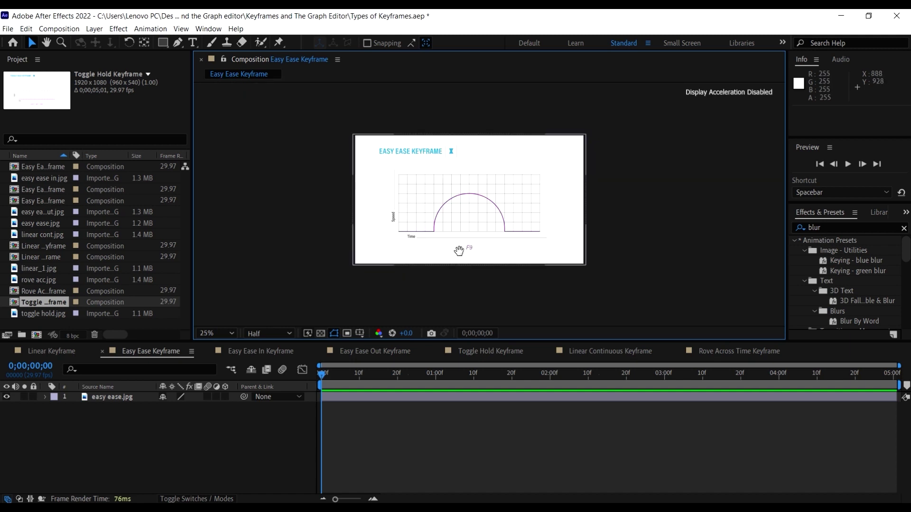
pyautogui.press('h')
pyautogui.scroll(2, 398, 252)
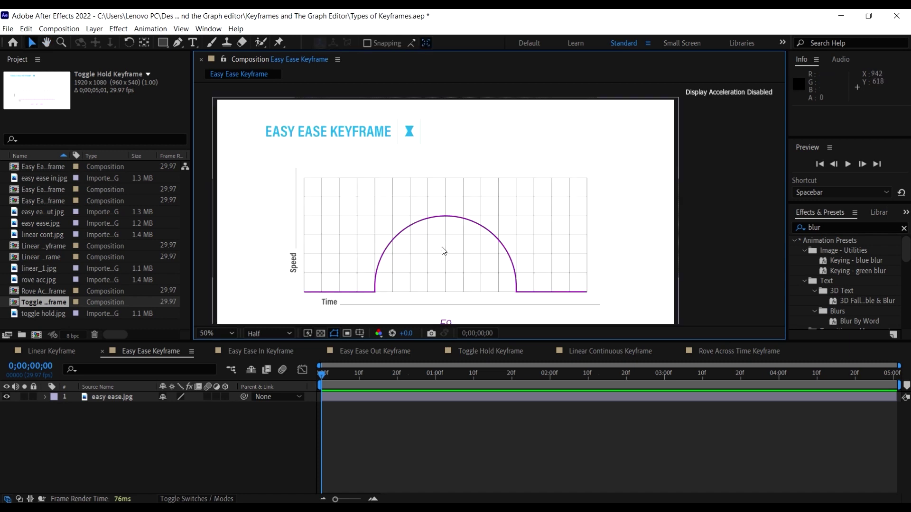
pyautogui.moveTo(444, 251); pyautogui.dragTo(438, 221)
pyautogui.press('v')
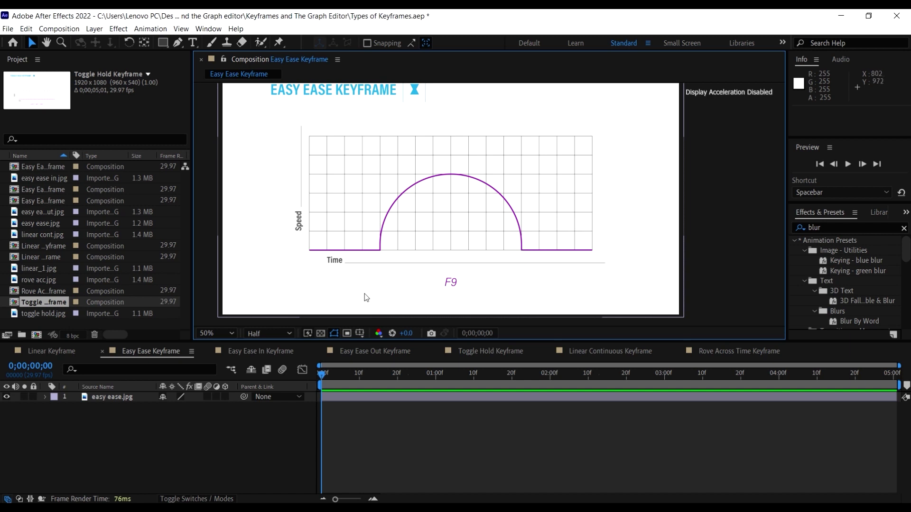
pyautogui.press(',')
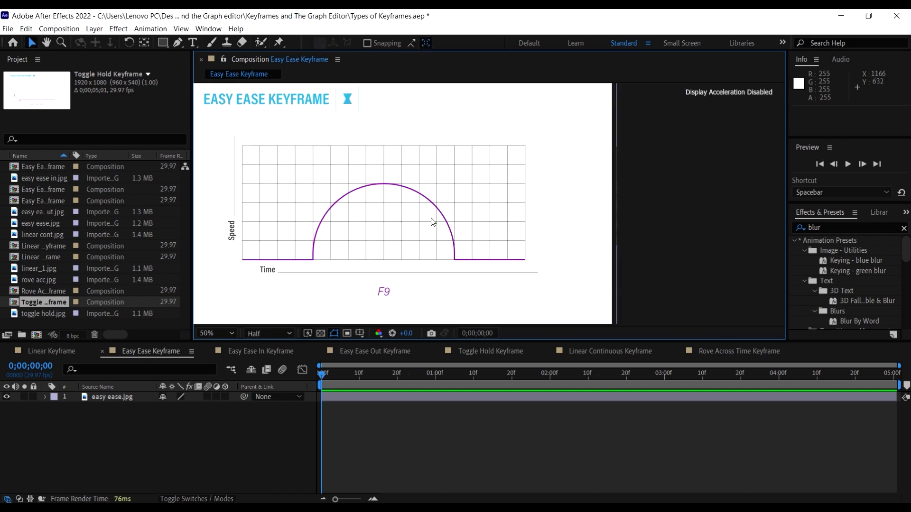
pyautogui.press('.')
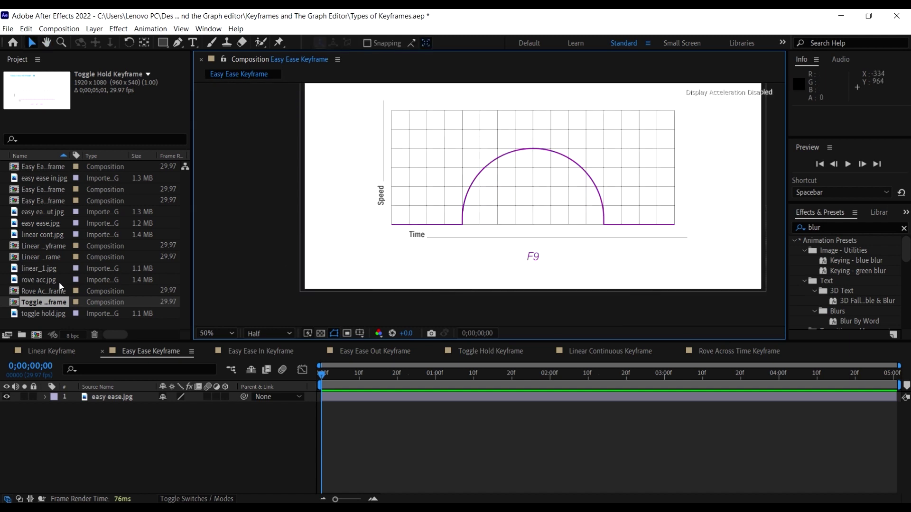
# - Hide the easy ease.jpg layer and draw a red rectangle about 144 by 152 px in the left part of the frame
pyautogui.click(6, 397)
pyautogui.press(',')
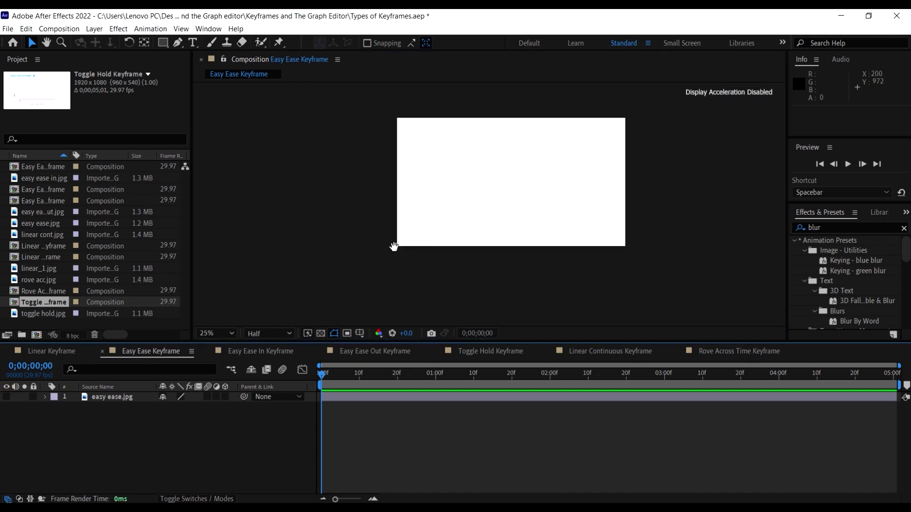
pyautogui.click(162, 42)
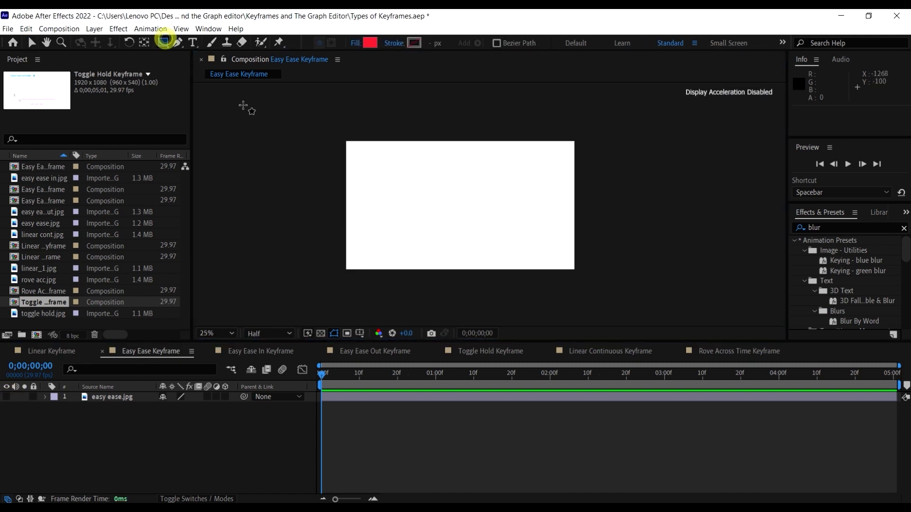
pyautogui.press('.')
pyautogui.press(',')
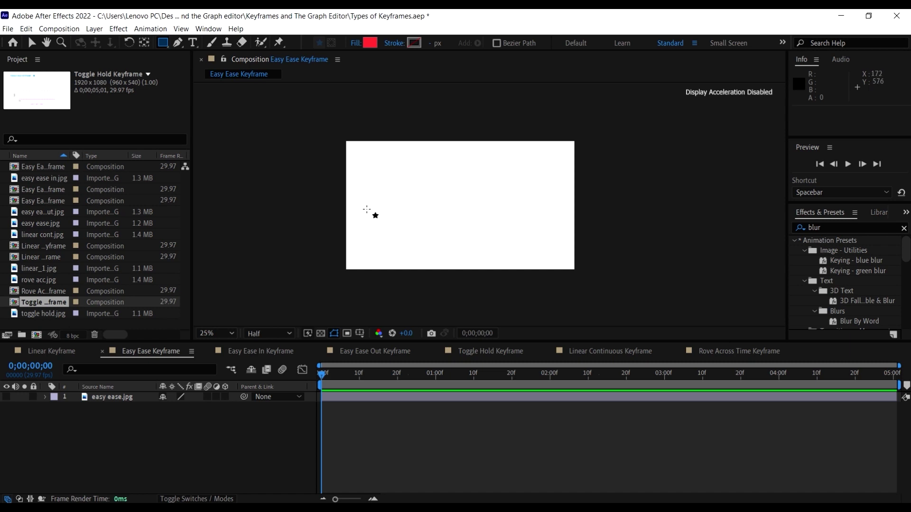
pyautogui.moveTo(373, 206); pyautogui.dragTo(392, 225)
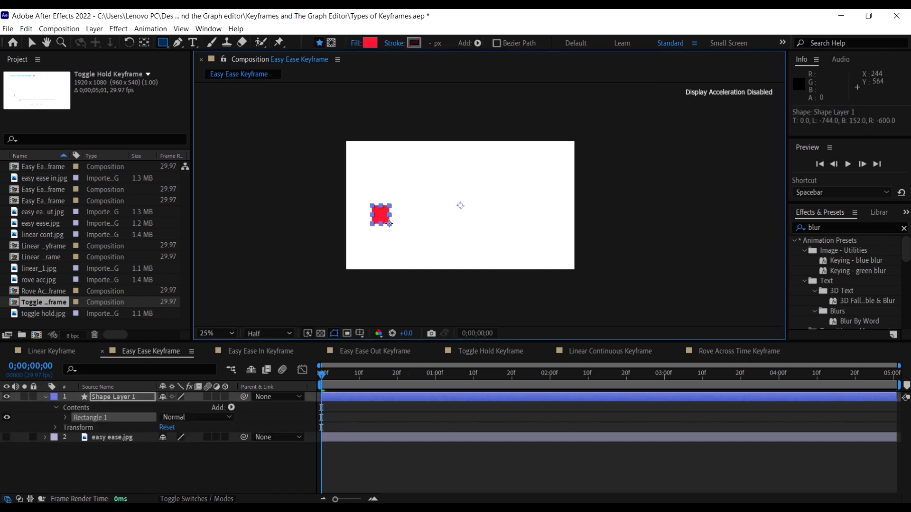
pyautogui.press('v')
pyautogui.click(45, 397)
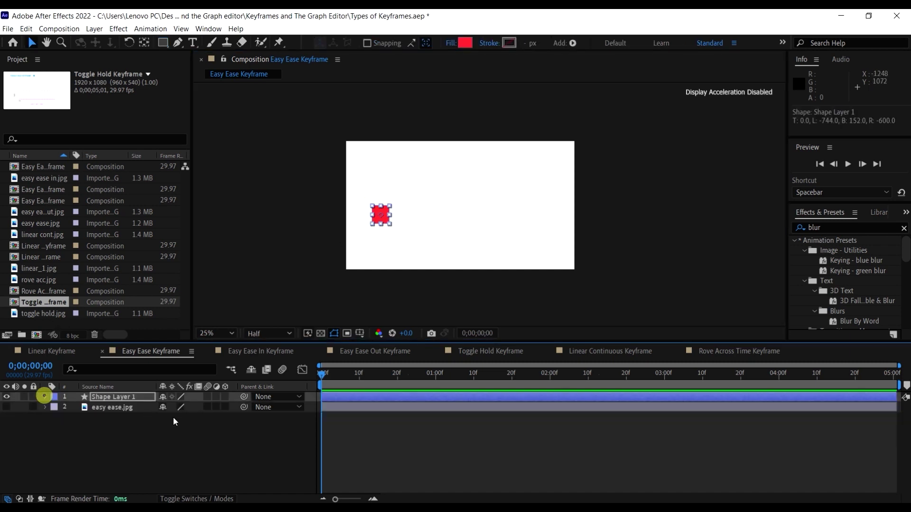
# - Move the anchor point of Shape Layer 1 from the frame's middle onto the centre of the red square
pyautogui.click(122, 399)
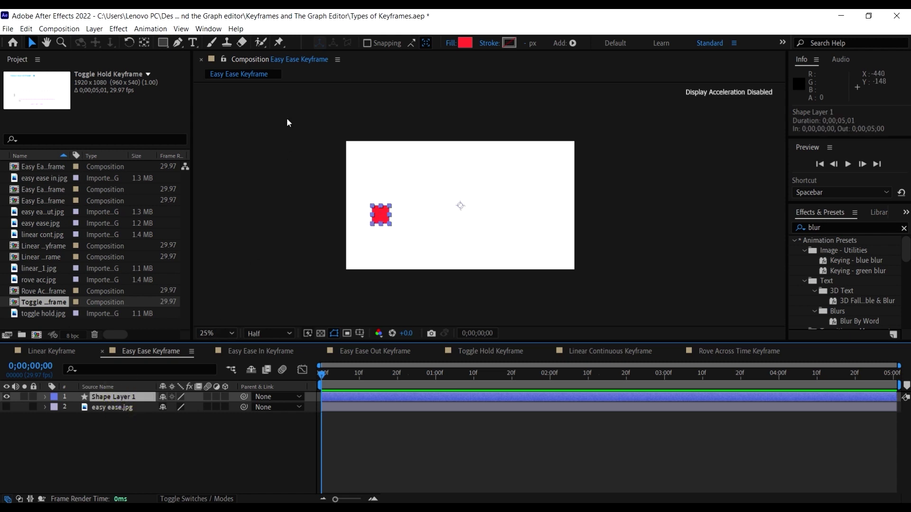
pyautogui.click(144, 42)
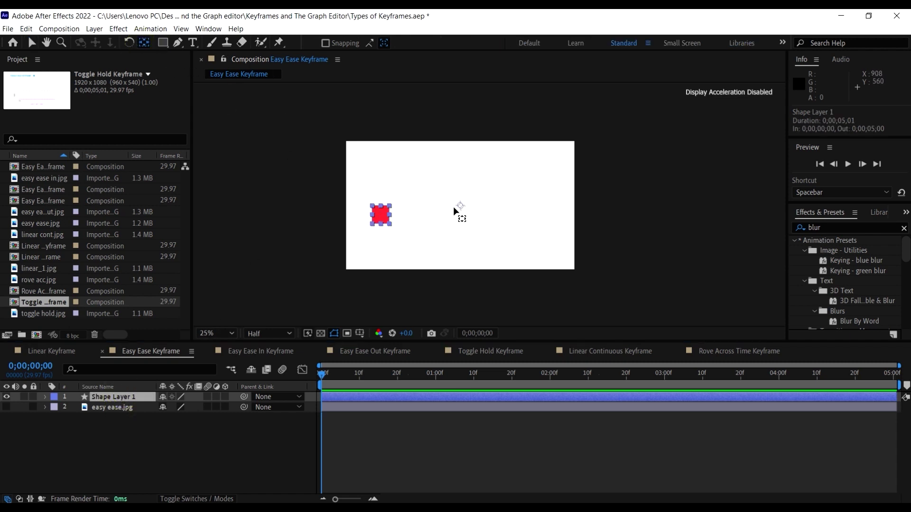
pyautogui.moveTo(460, 206); pyautogui.dragTo(377, 212)
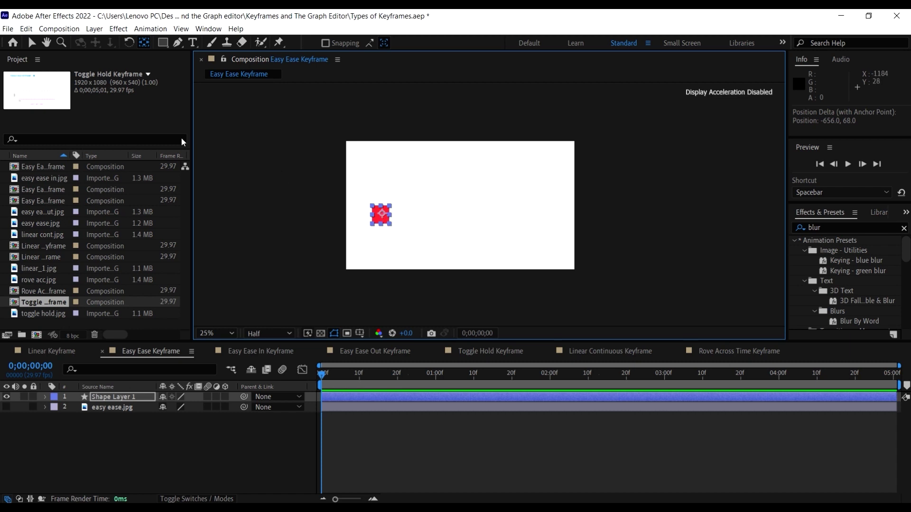
pyautogui.click(33, 42)
# - Keyframe the square's Position at 0;00;00;00, and at 0;00;01;10 with an X value of 1141
pyautogui.press('p')
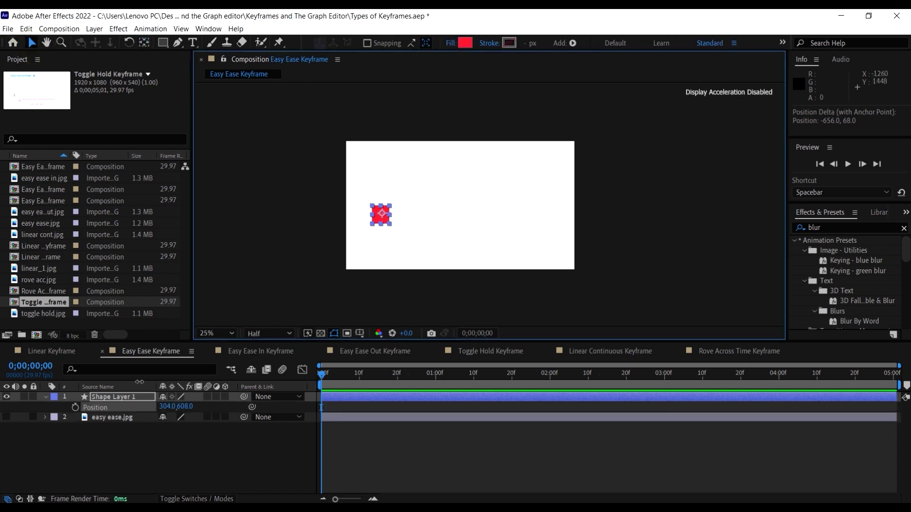
pyautogui.click(75, 407)
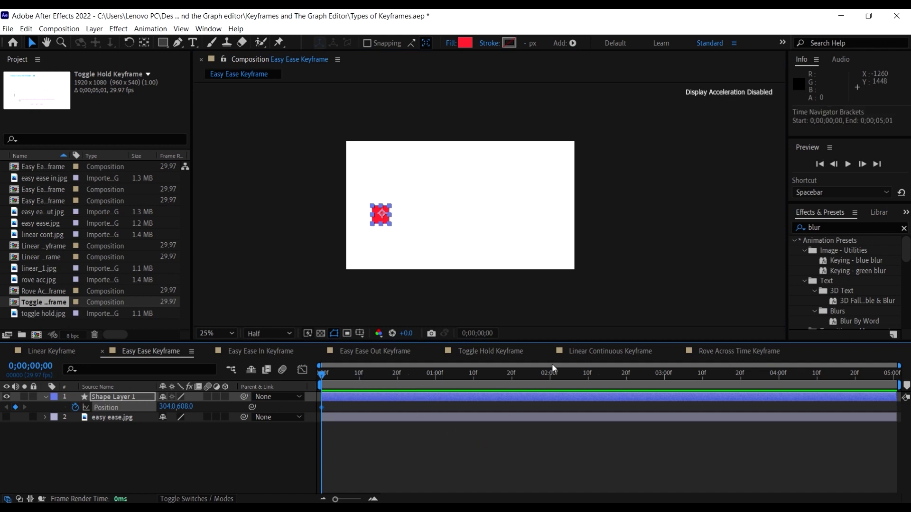
pyautogui.moveTo(474, 373); pyautogui.dragTo(474, 374)
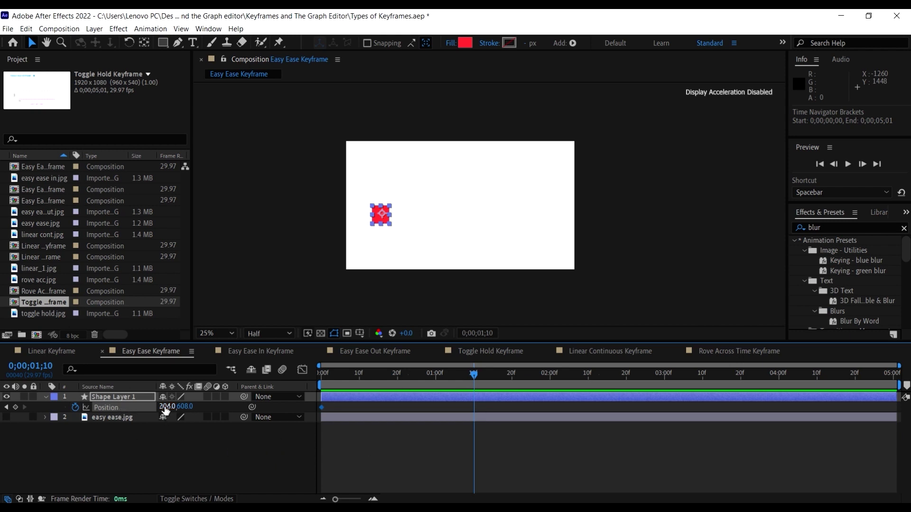
pyautogui.moveTo(166, 407); pyautogui.dragTo(699, 448)
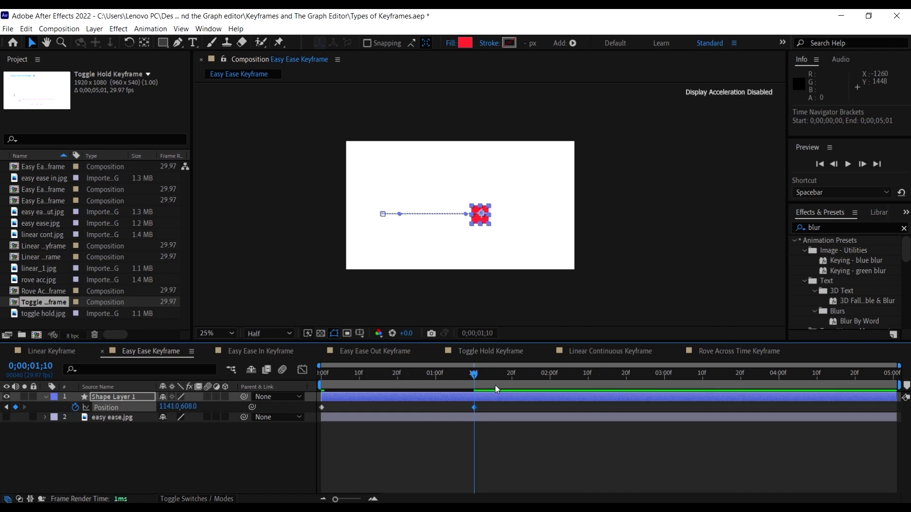
# - Preview the square's linear motion from the start of the composition
pyautogui.moveTo(335, 369); pyautogui.dragTo(232, 369)
pyautogui.press('space')
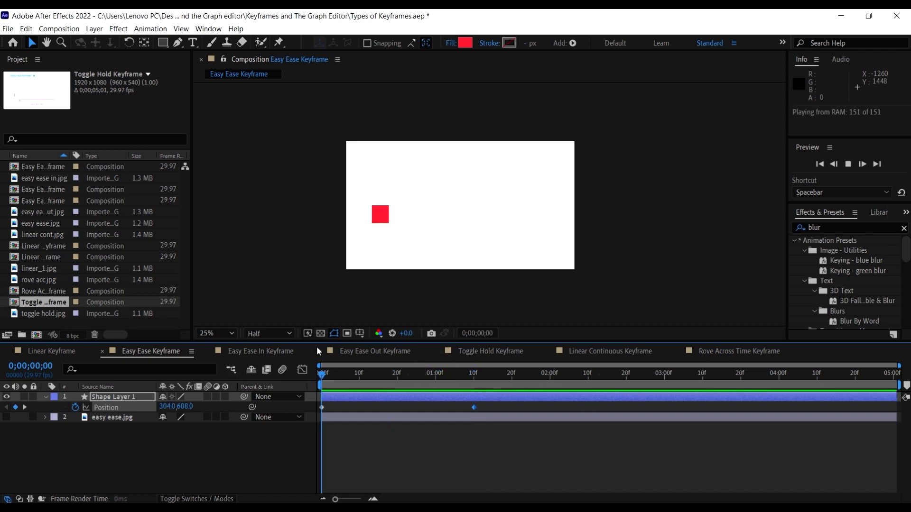
pyautogui.click(523, 437)
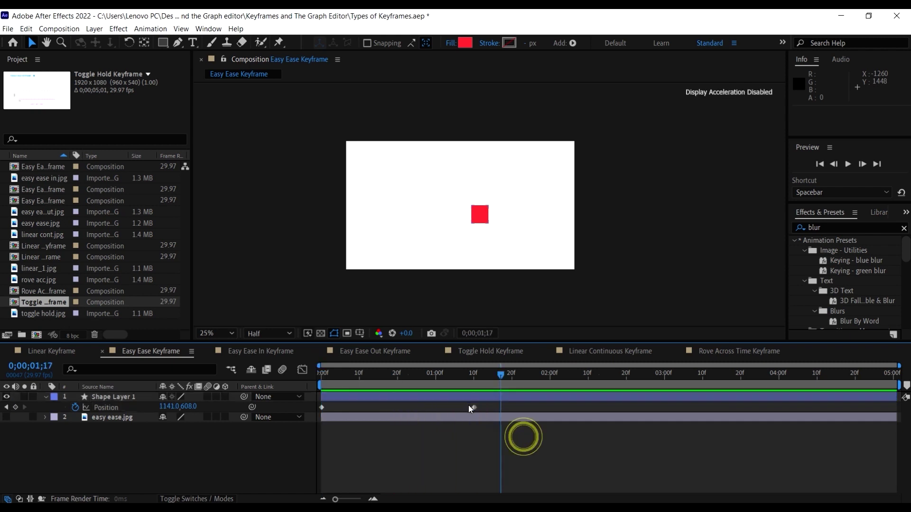
# - Move the second Position keyframe earlier to 0;00;01;00 and preview the square's faster motion from the start
pyautogui.moveTo(474, 407); pyautogui.dragTo(436, 408)
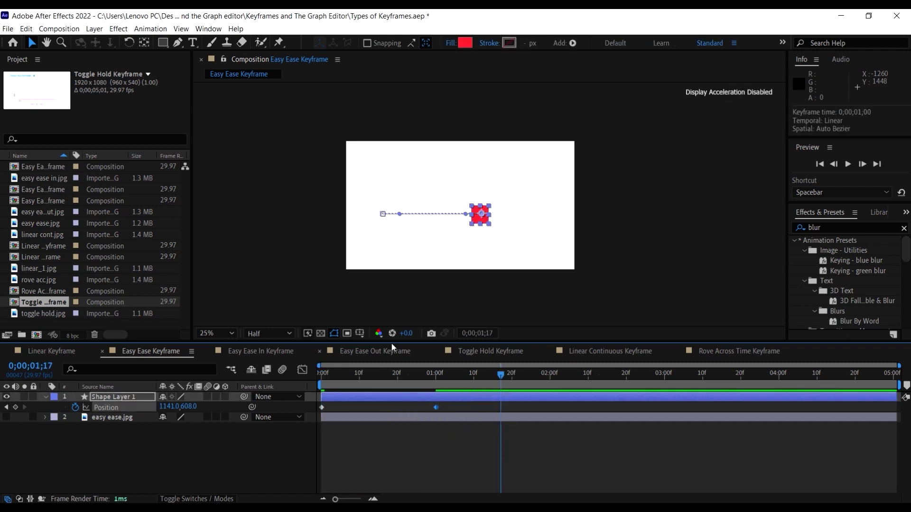
pyautogui.click(378, 374)
pyautogui.press('space')
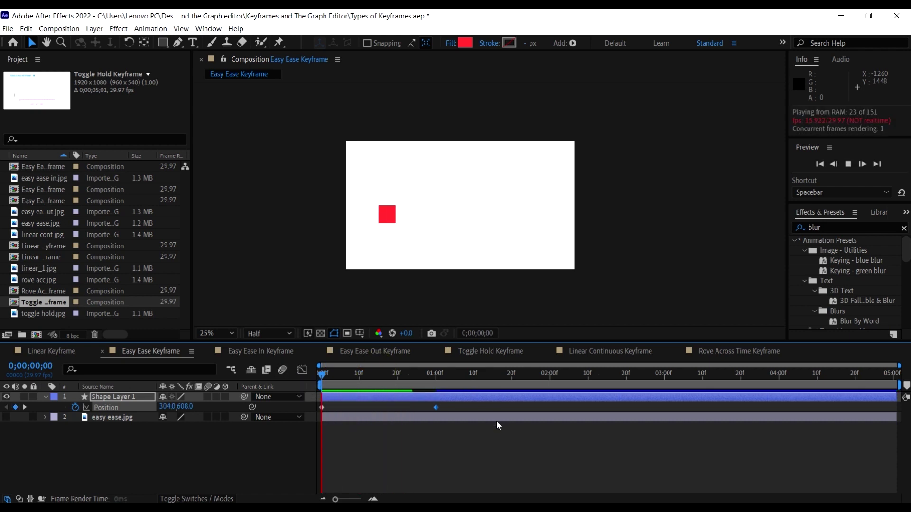
pyautogui.click(401, 373)
pyautogui.press('space')
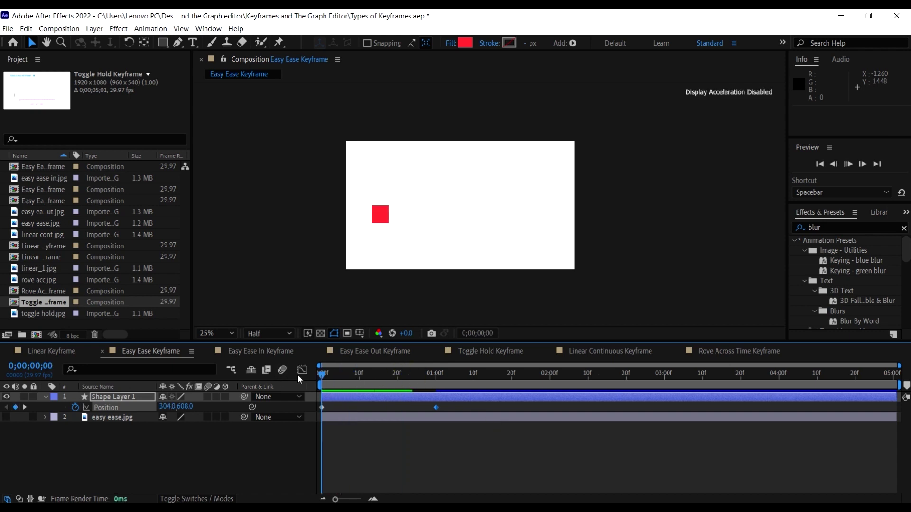
pyautogui.click(511, 412)
pyautogui.click(423, 377)
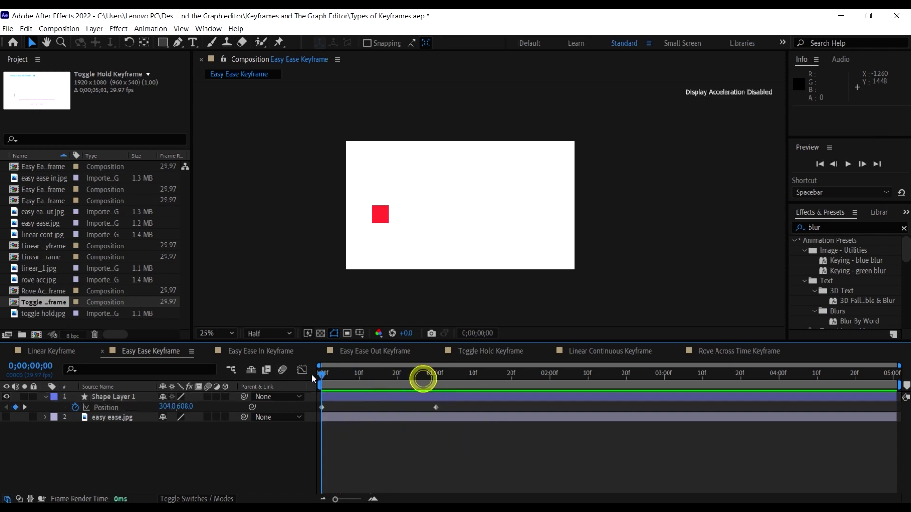
# - Select both Position keyframes of the square and apply Easy Ease to them
pyautogui.moveTo(481, 403); pyautogui.dragTo(301, 414)
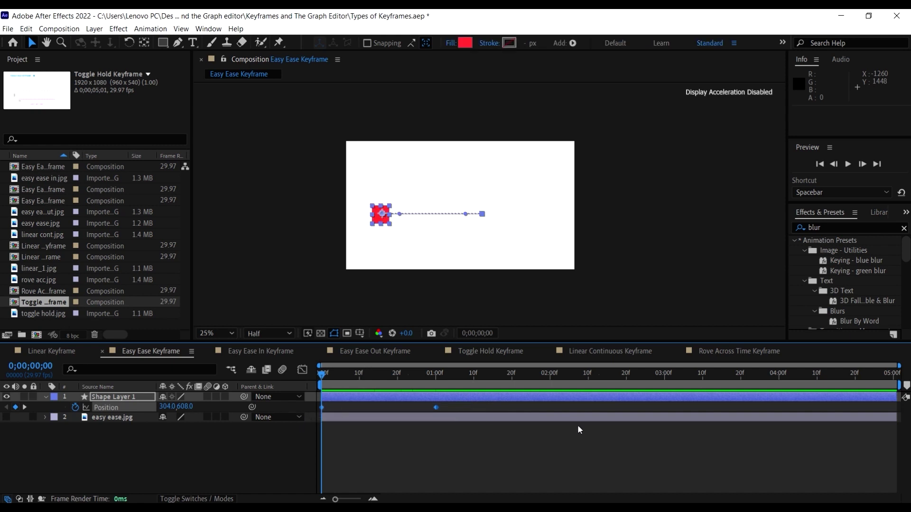
pyautogui.rightClick(437, 406)
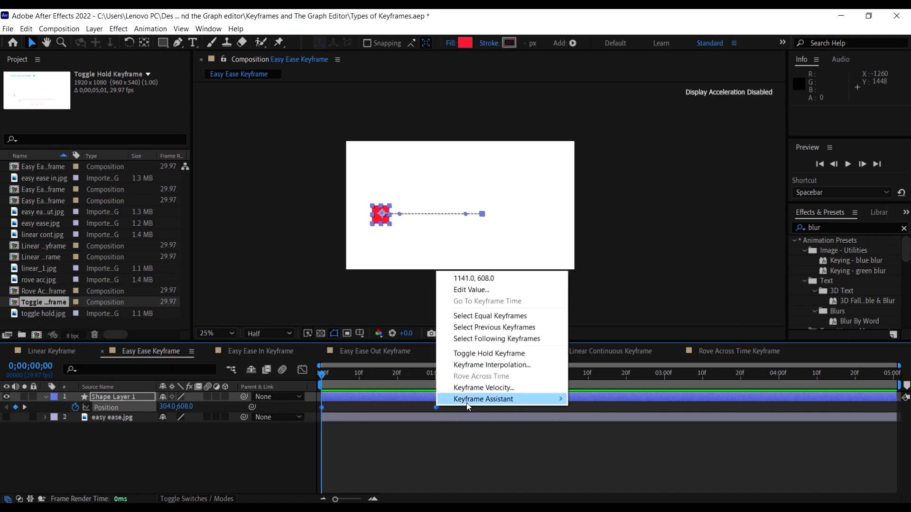
pyautogui.moveTo(467, 406)
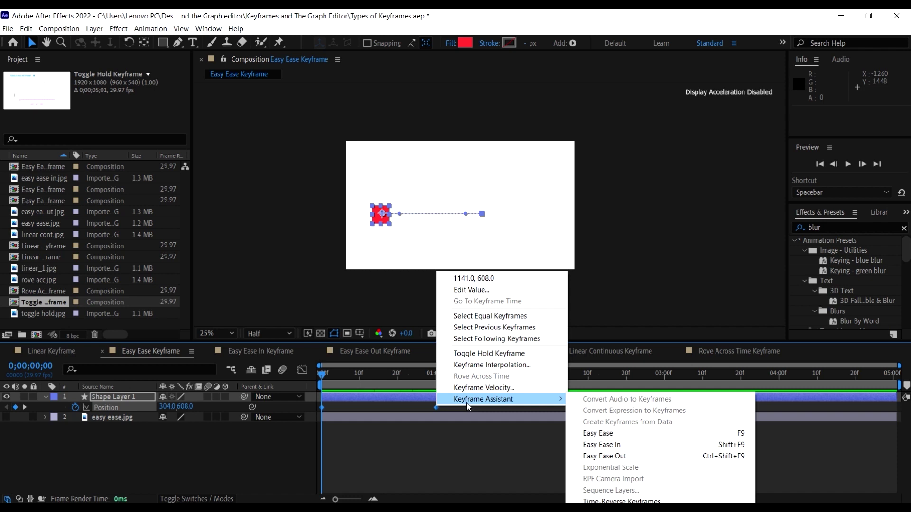
pyautogui.click(631, 436)
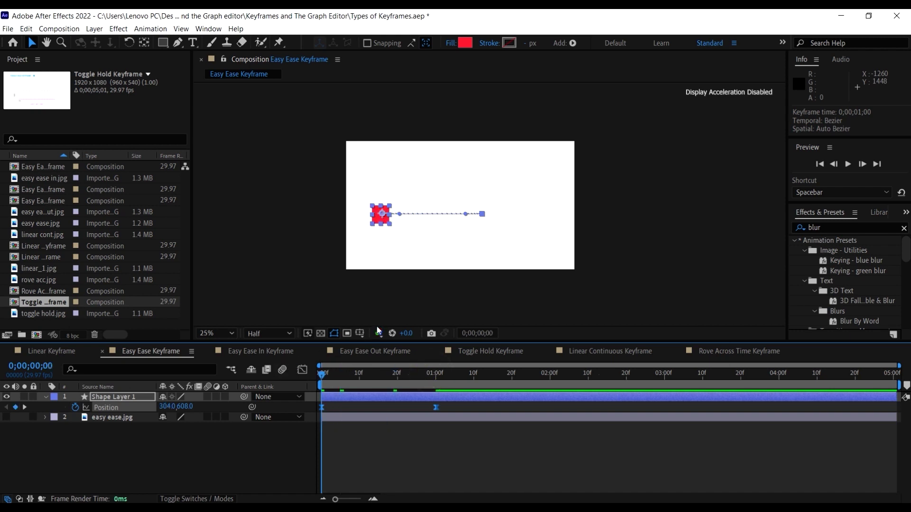
# - Preview the eased motion from the start, then scrub through it to 0;00;00;14
pyautogui.press('space')
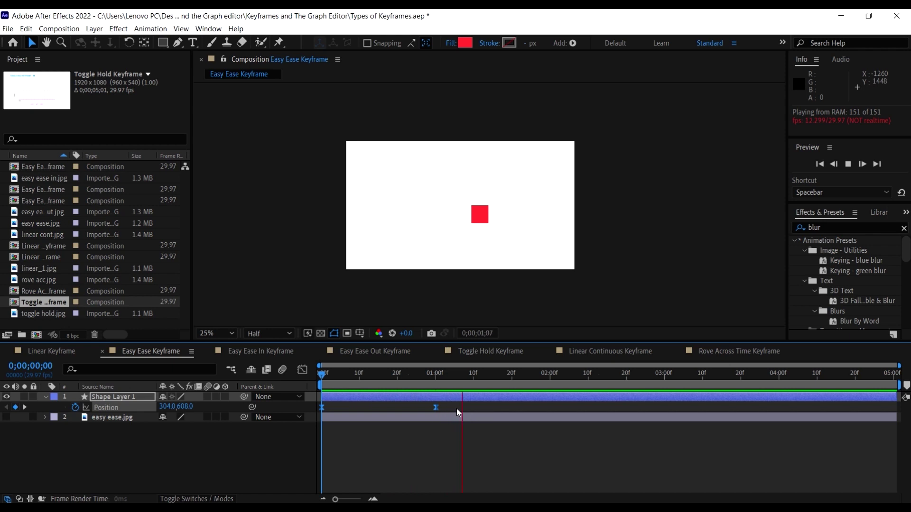
pyautogui.press('space')
pyautogui.moveTo(380, 374); pyautogui.dragTo(376, 374)
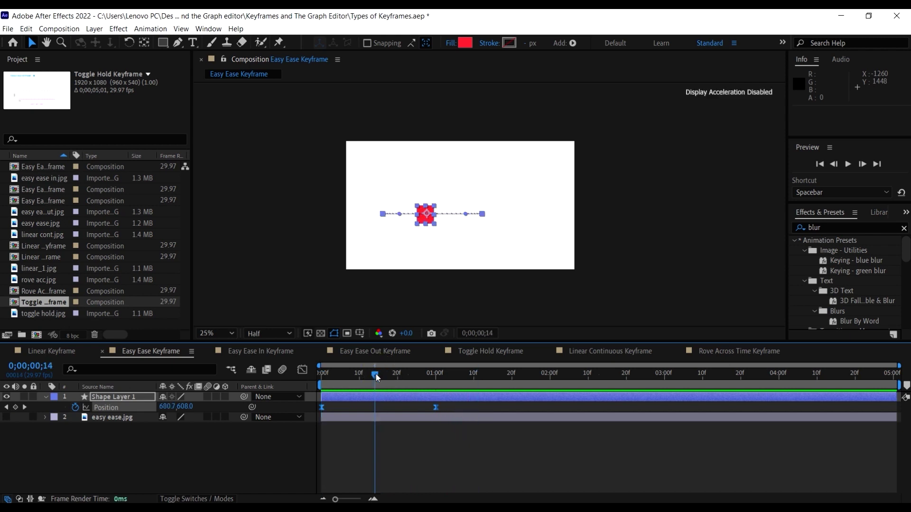
# - Preview the square's Easy Ease motion again from the start of the composition
pyautogui.moveTo(376, 373); pyautogui.dragTo(294, 375)
pyautogui.press('space')
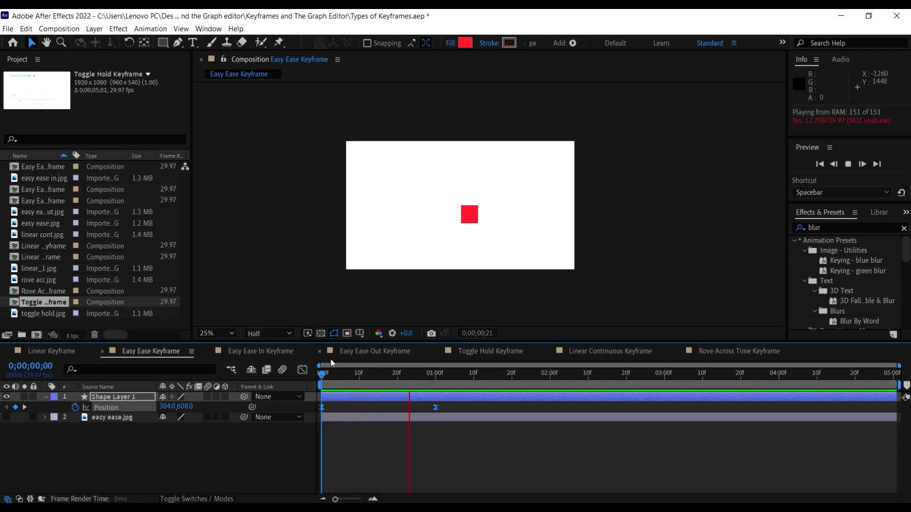
pyautogui.press('space')
# - Show the Position speed curve in the Graph Editor and preview the eased motion from the start
pyautogui.click(303, 370)
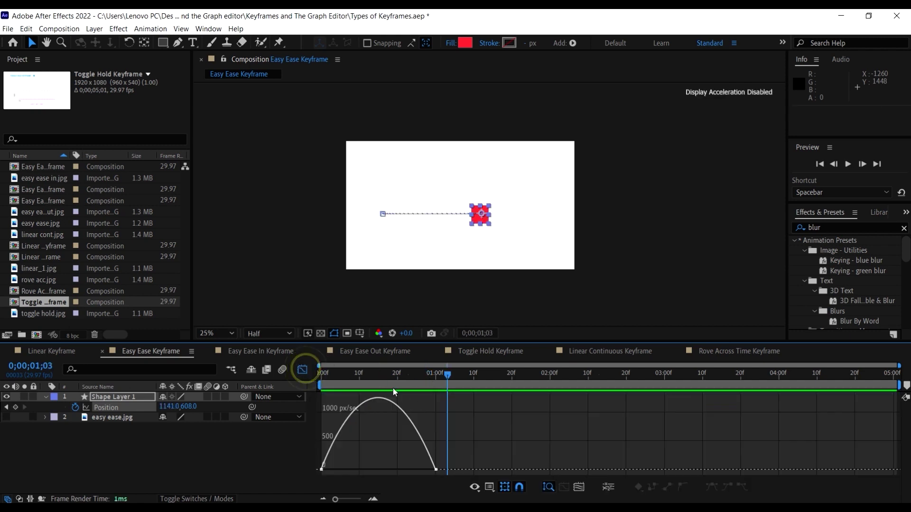
pyautogui.moveTo(447, 374); pyautogui.dragTo(314, 379)
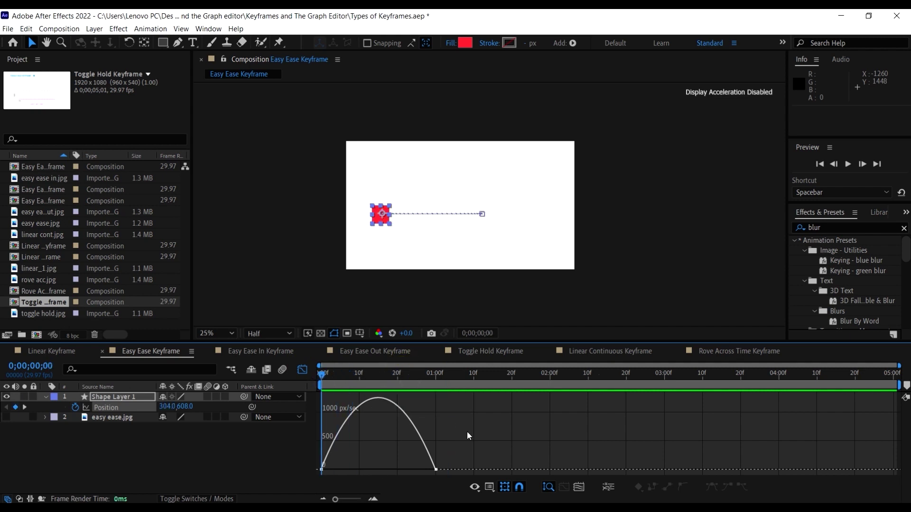
pyautogui.press('space')
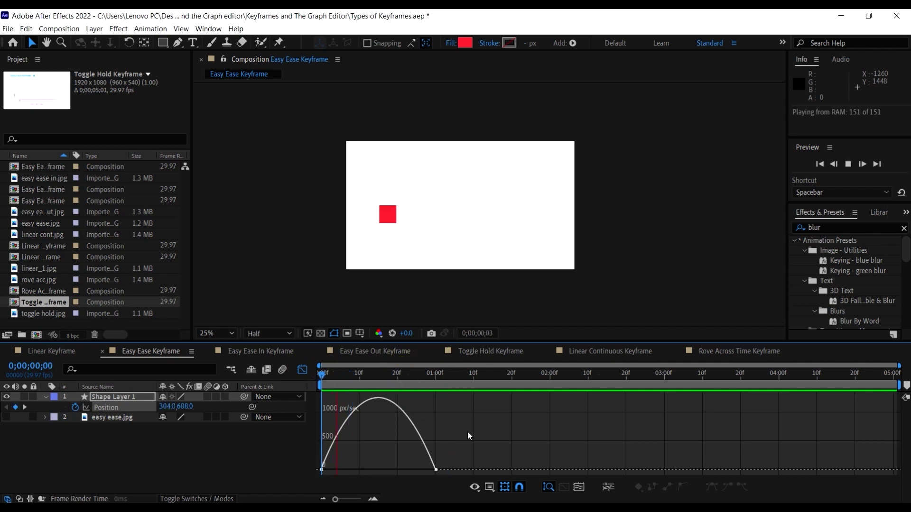
pyautogui.press('space')
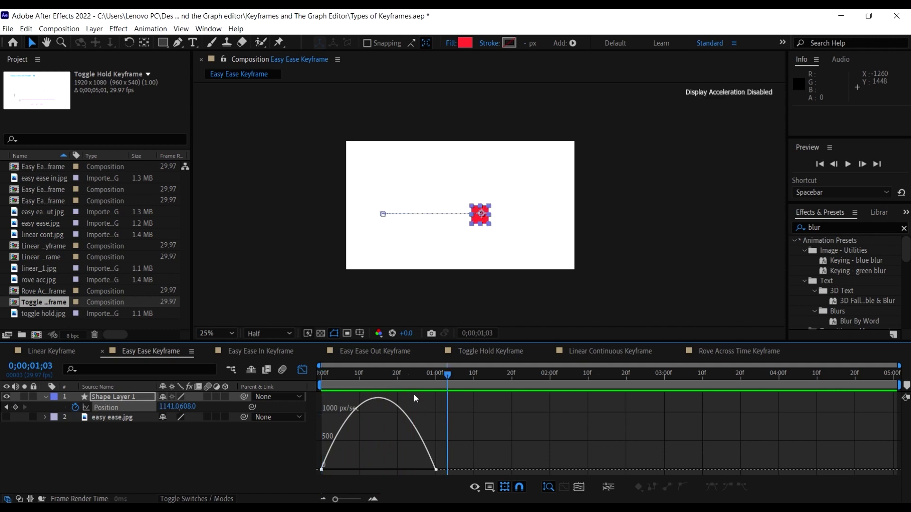
# - Select the end keyframe on the speed graph and replay the motion from the start, closing the Graph Editor when done
pyautogui.moveTo(468, 388); pyautogui.dragTo(420, 484)
pyautogui.moveTo(455, 452); pyautogui.dragTo(419, 475)
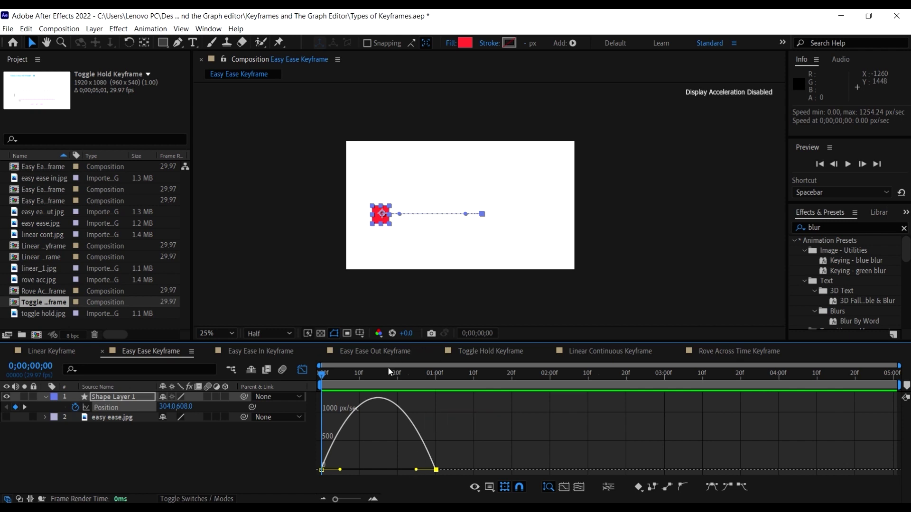
pyautogui.press('space')
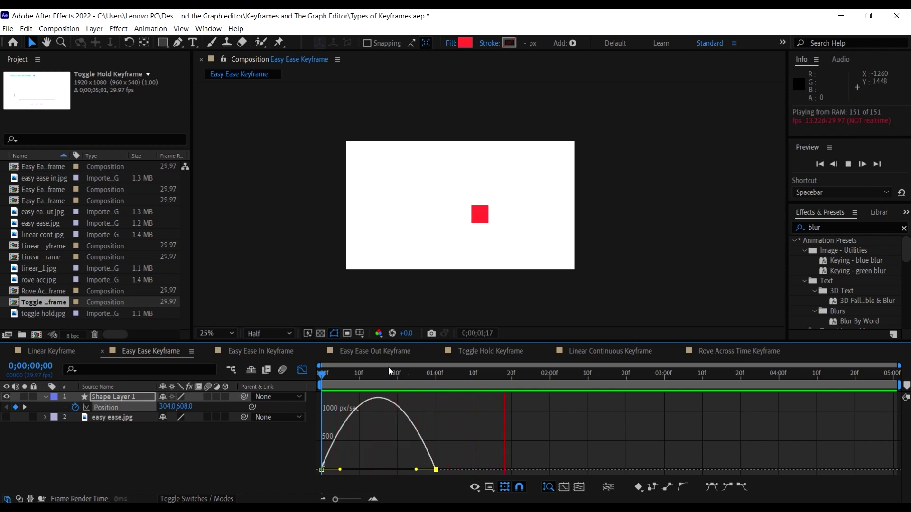
pyautogui.press('space')
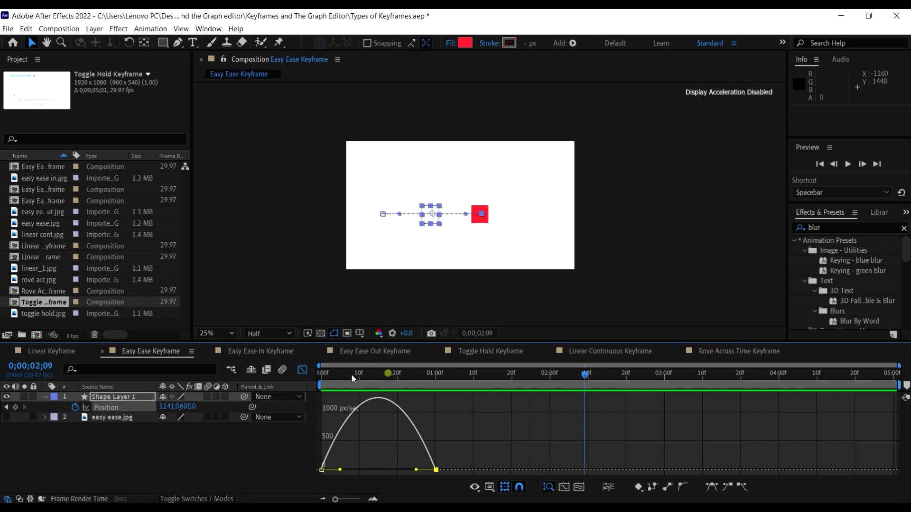
pyautogui.click(304, 370)
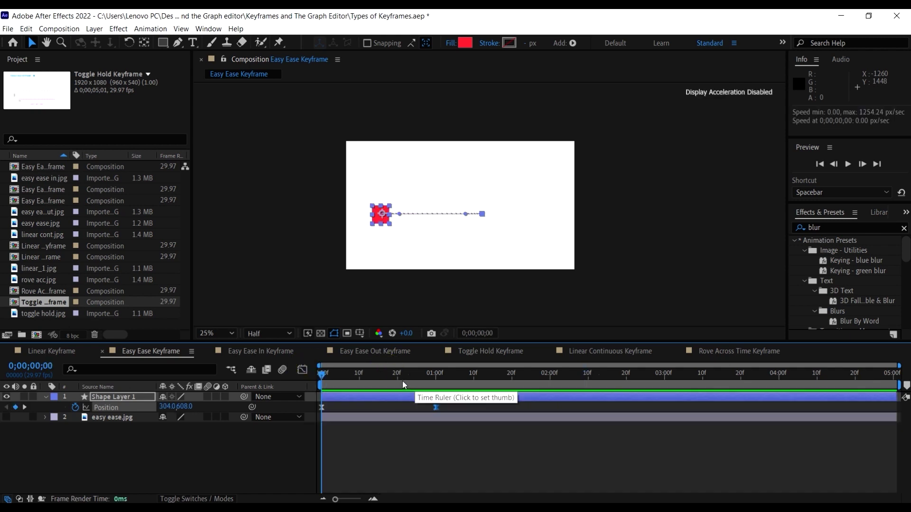
# - Open the Easy Ease In Keyframe composition and examine the title, speed graph and shortcut in its reference image
pyautogui.click(281, 351)
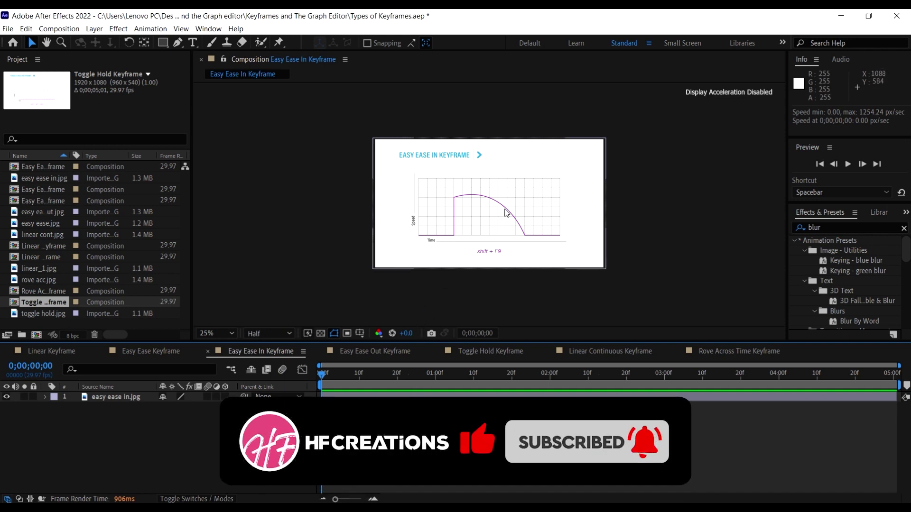
pyautogui.scroll(2, 505, 212)
pyautogui.scroll(-2, 489, 209)
pyautogui.press('h')
pyautogui.moveTo(478, 217); pyautogui.dragTo(473, 225)
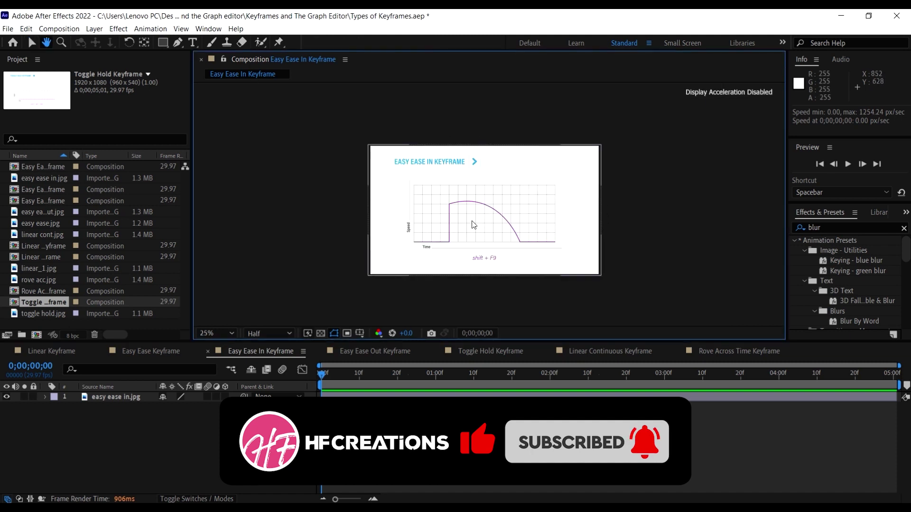
pyautogui.scroll(4, 490, 203)
pyautogui.moveTo(527, 149); pyautogui.dragTo(677, 291)
pyautogui.press('v')
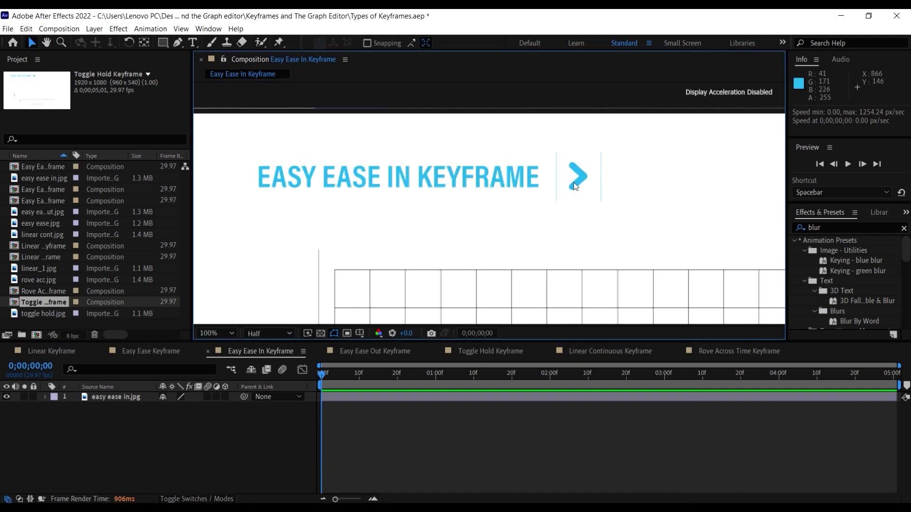
pyautogui.scroll(-4, 574, 186)
pyautogui.scroll(2, 518, 212)
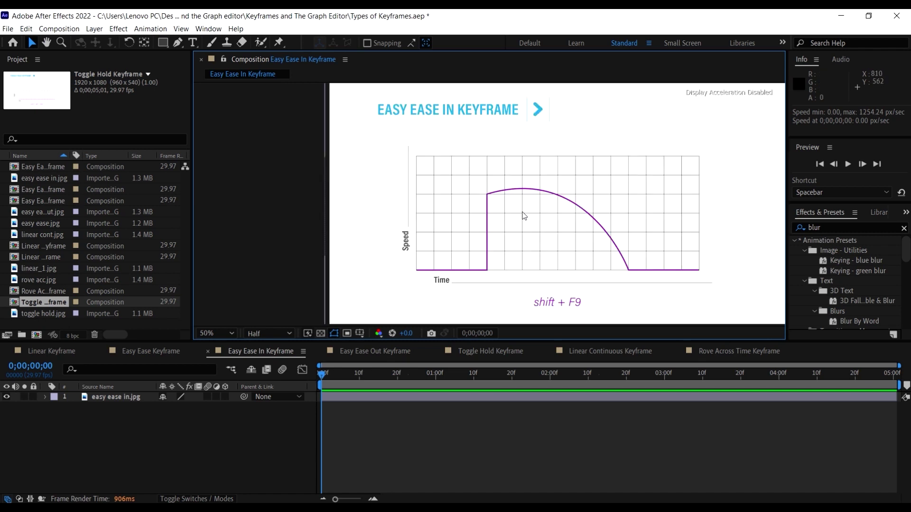
pyautogui.moveTo(524, 216); pyautogui.dragTo(499, 199)
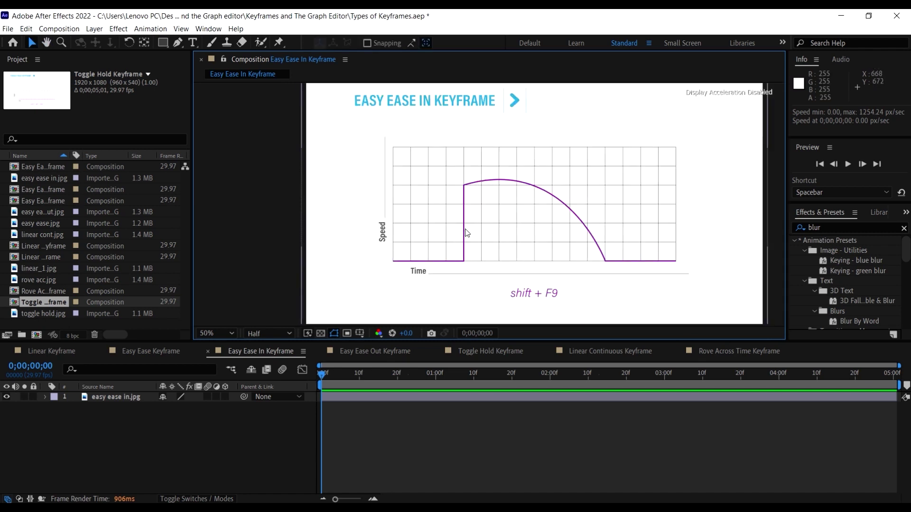
pyautogui.scroll(-1, 485, 214)
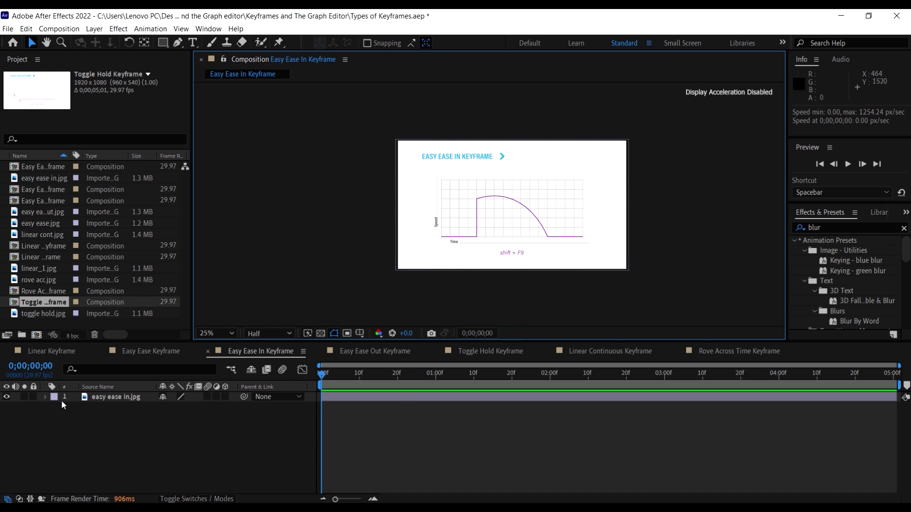
# - Hide the easy ease in.jpg layer and draw a red square about 192 by 196 px in the left half of the canvas
pyautogui.click(7, 397)
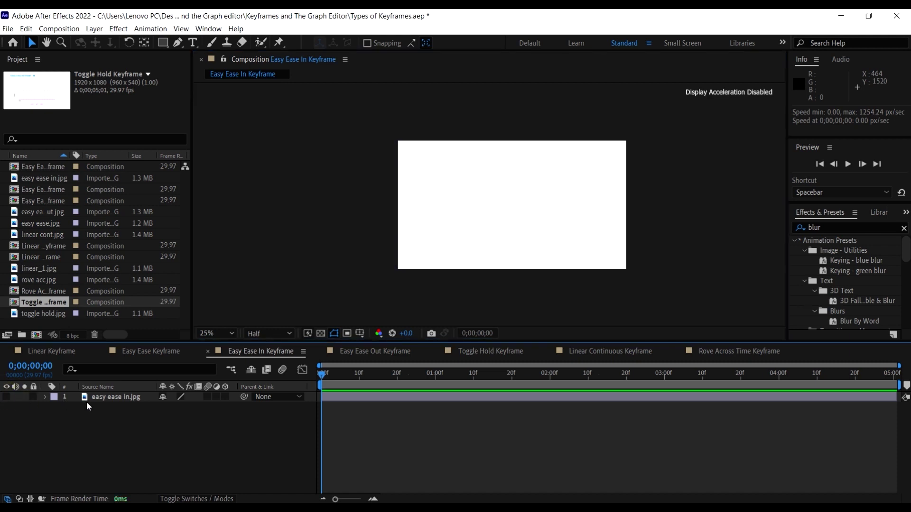
pyautogui.click(165, 42)
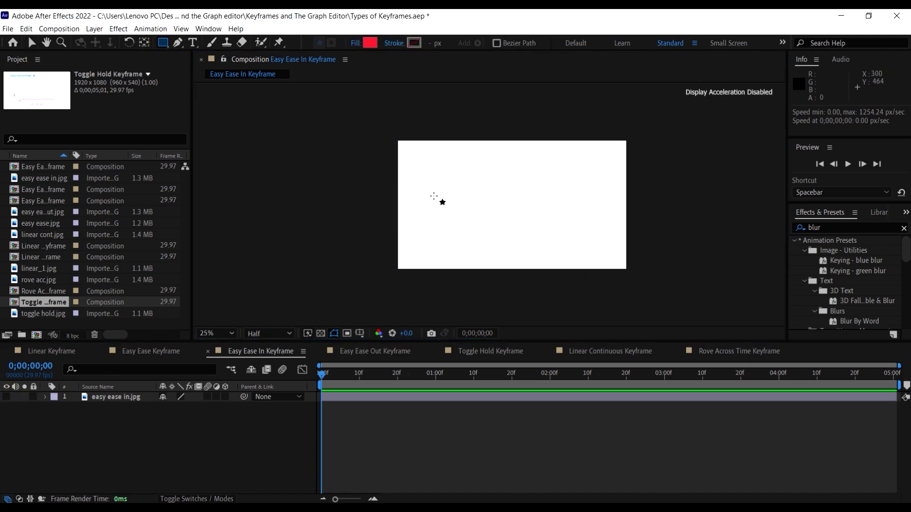
pyautogui.moveTo(434, 196); pyautogui.dragTo(457, 220)
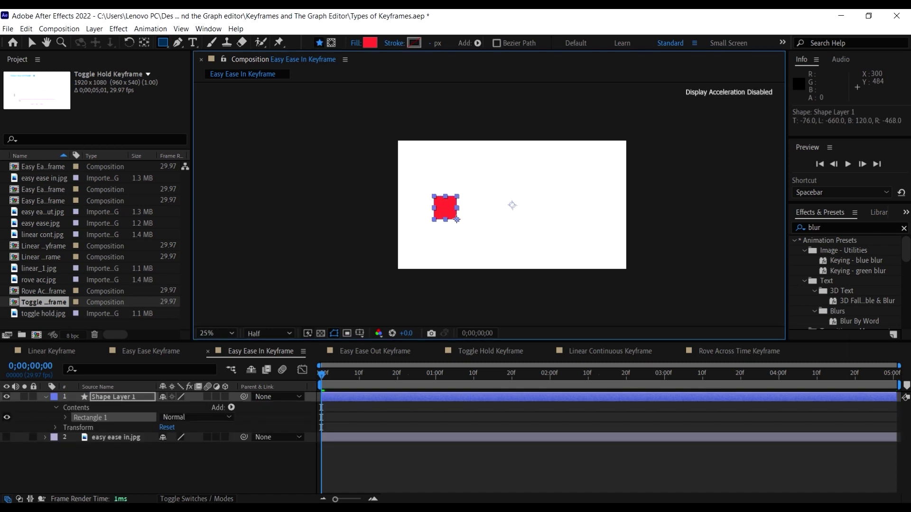
# - Move the shape layer's anchor point from the composition centre onto the red square with the Pan Behind tool
pyautogui.hotkey('ctrl', 'alt', 'Home')
pyautogui.press('v')
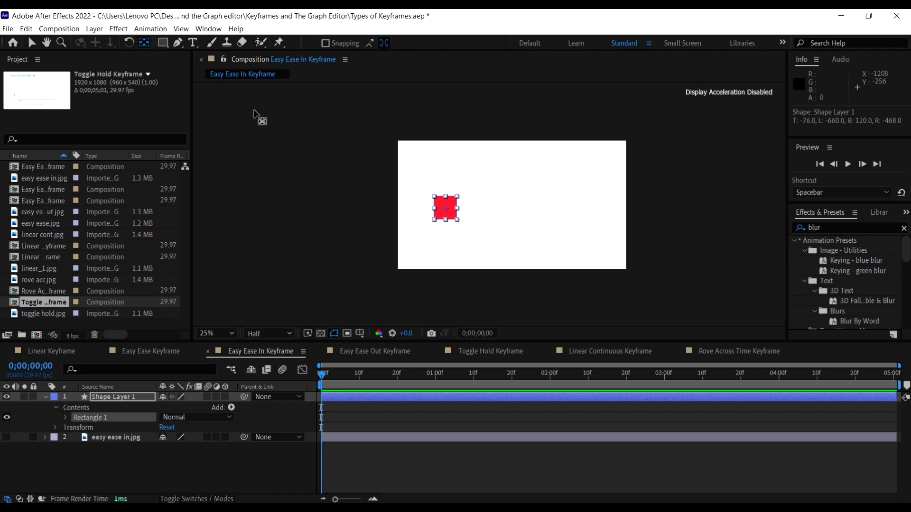
pyautogui.press('F2')
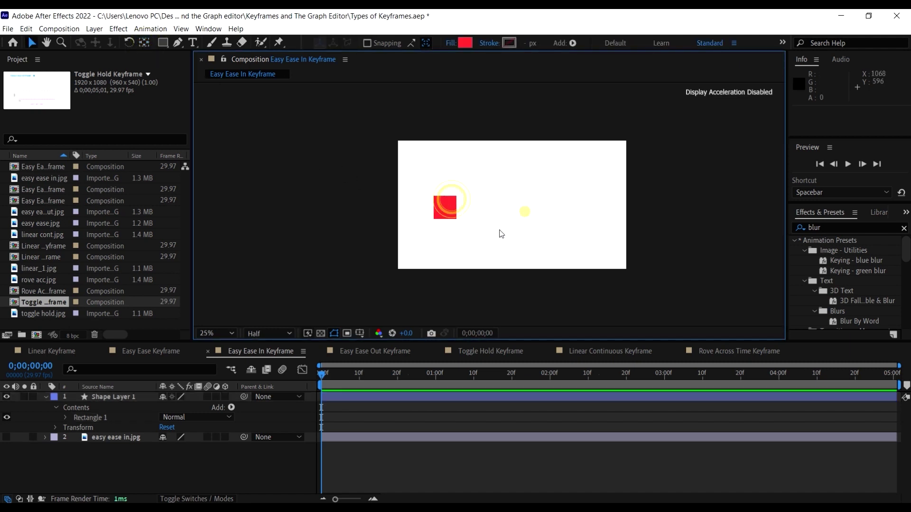
pyautogui.click(97, 397)
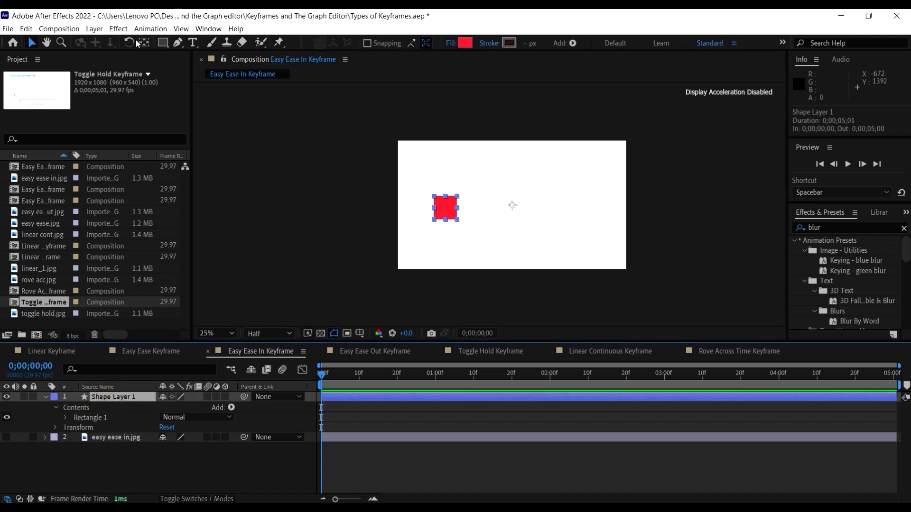
pyautogui.click(150, 42)
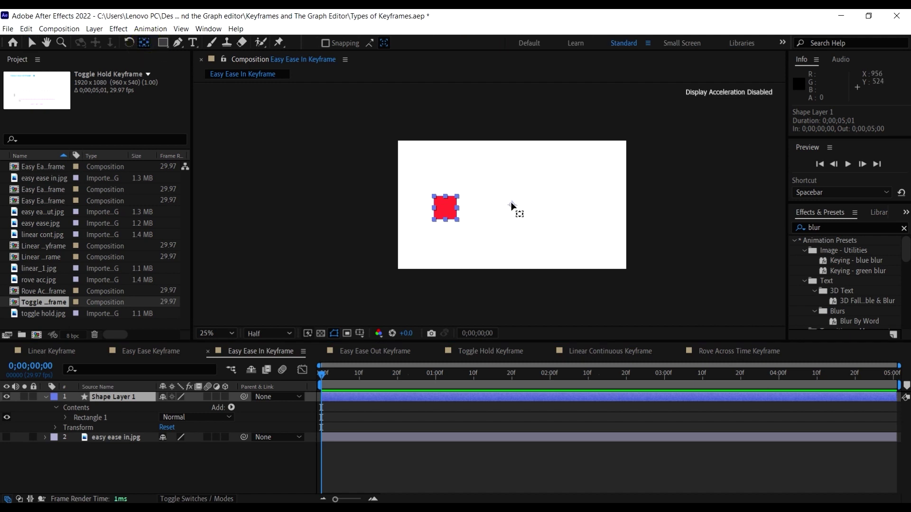
pyautogui.moveTo(512, 205); pyautogui.dragTo(442, 201)
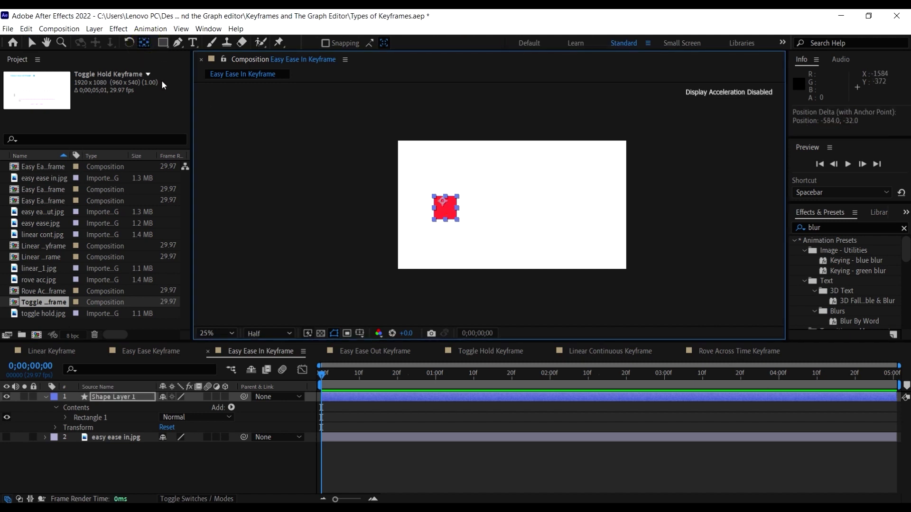
pyautogui.click(32, 44)
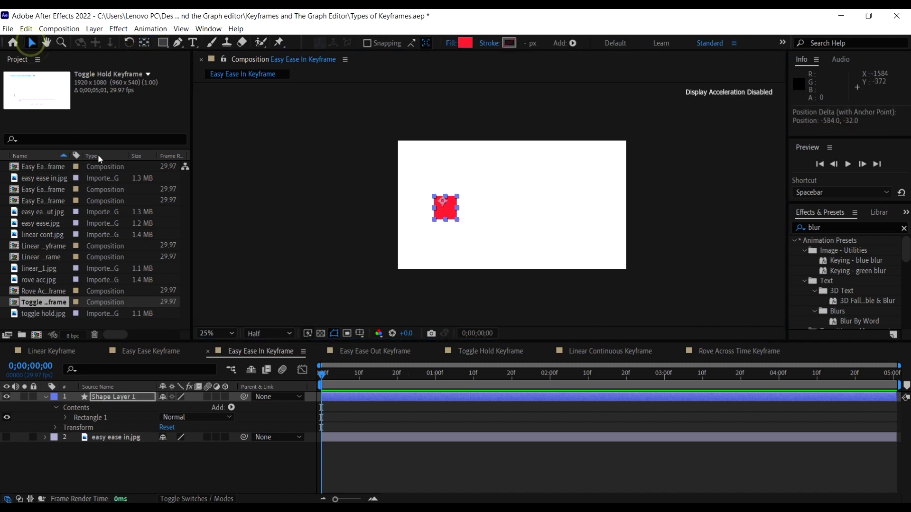
# - Keyframe the square's Position at the start, and set its X position to 1144 at 0;00;01;00
pyautogui.press('p')
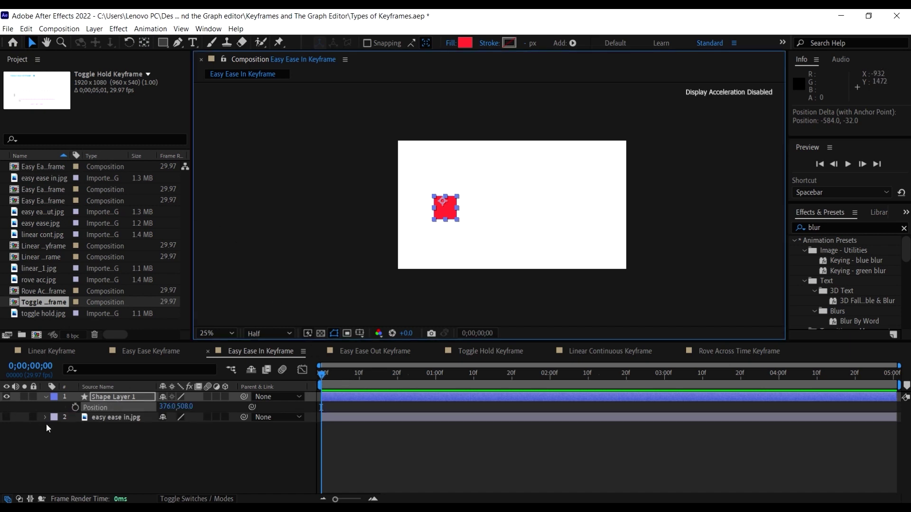
pyautogui.click(75, 408)
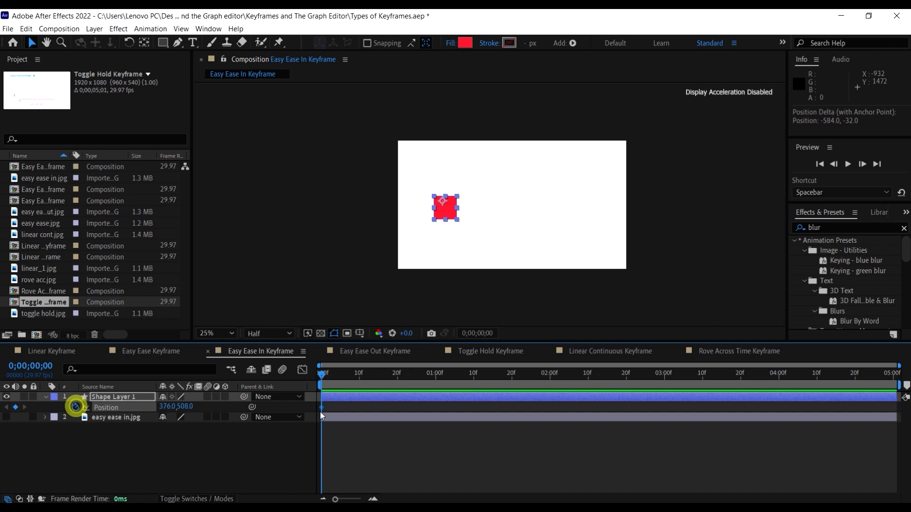
pyautogui.click(434, 380)
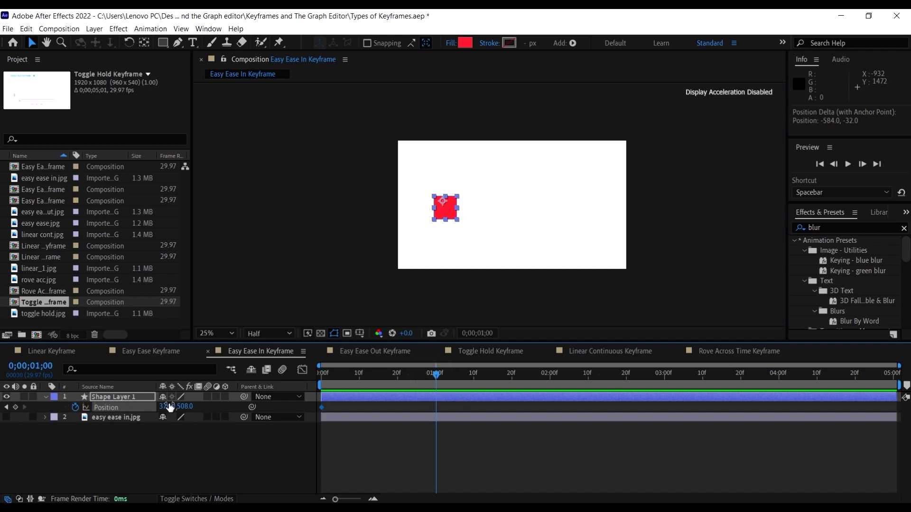
pyautogui.moveTo(169, 407); pyautogui.dragTo(639, 425)
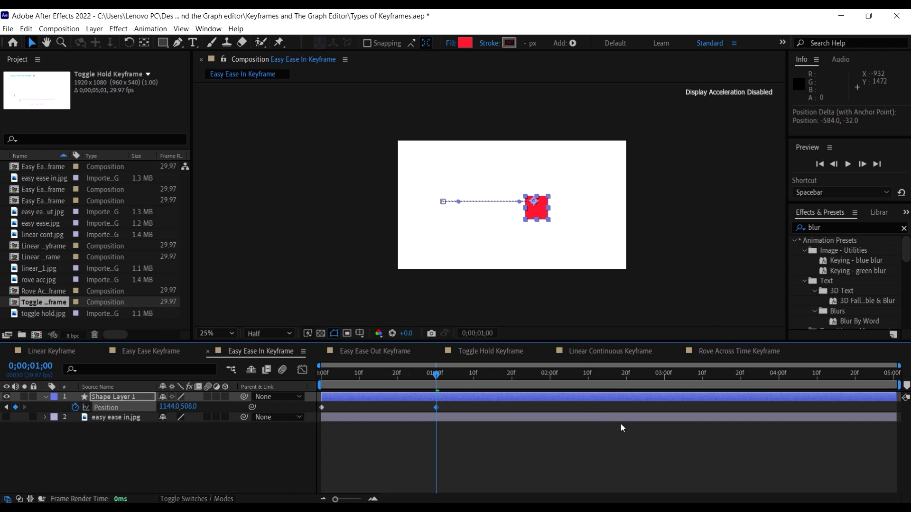
# - Preview the square's linear motion in the Easy Ease In composition and return the playhead to the start
pyautogui.moveTo(404, 373); pyautogui.dragTo(356, 386)
pyautogui.press('space')
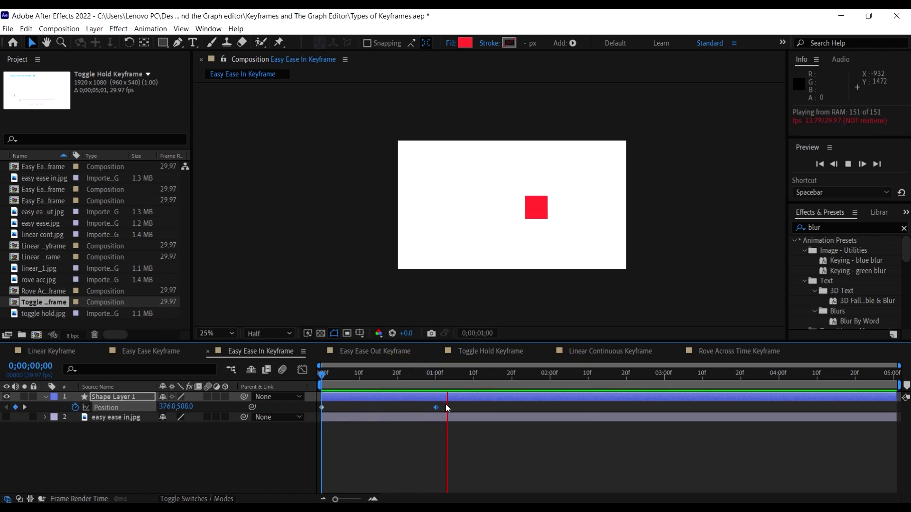
pyautogui.click(441, 374)
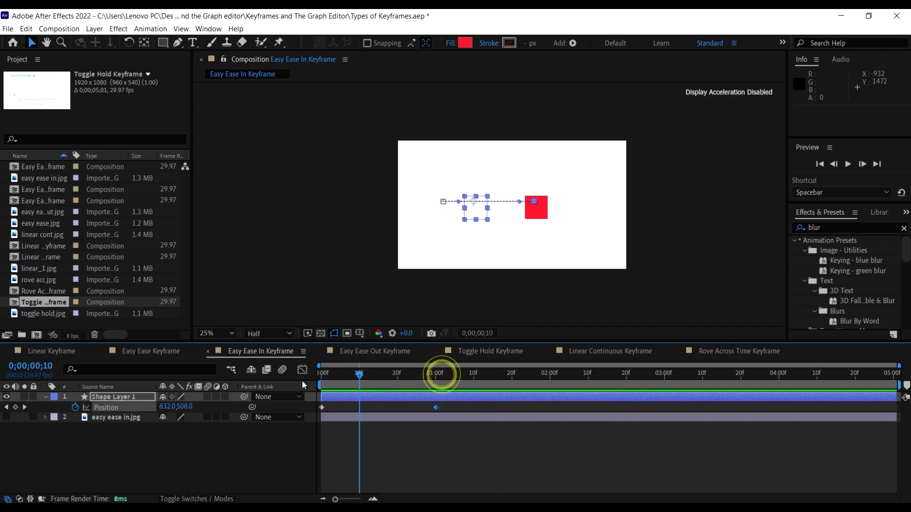
pyautogui.press('Home')
# - Select both Position keyframes of the square and apply Easy Ease In to them
pyautogui.click(477, 407)
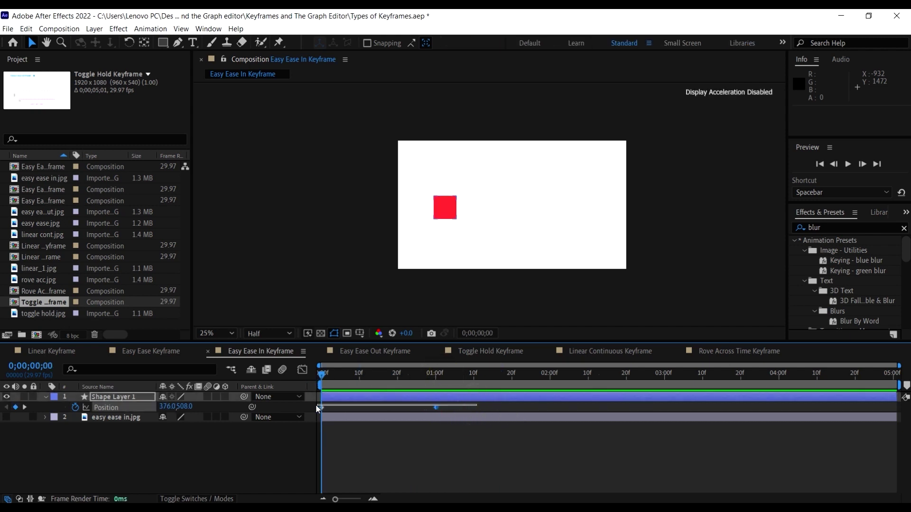
pyautogui.rightClick(437, 408)
pyautogui.moveTo(503, 402)
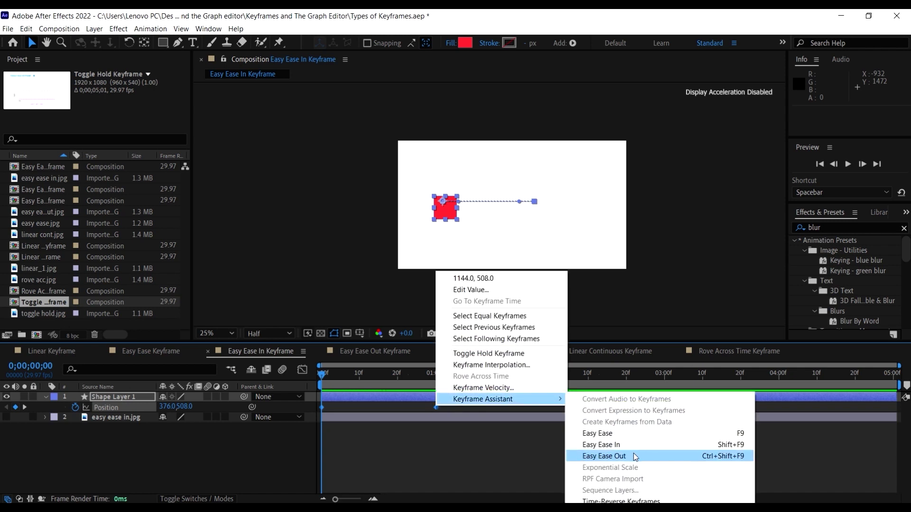
pyautogui.click(623, 445)
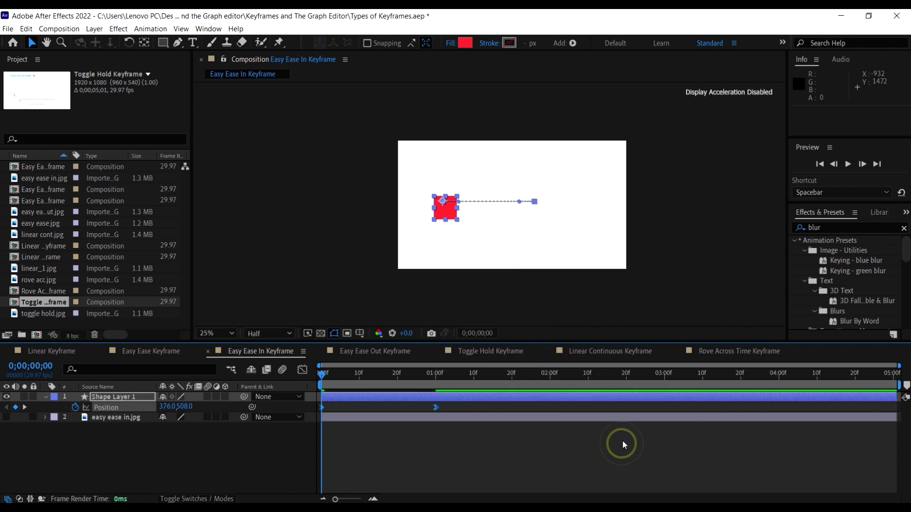
# - Scrub the playhead back to the start and preview the square's eased-in motion several times in the Easy Ease In composition
pyautogui.moveTo(413, 379); pyautogui.dragTo(269, 371)
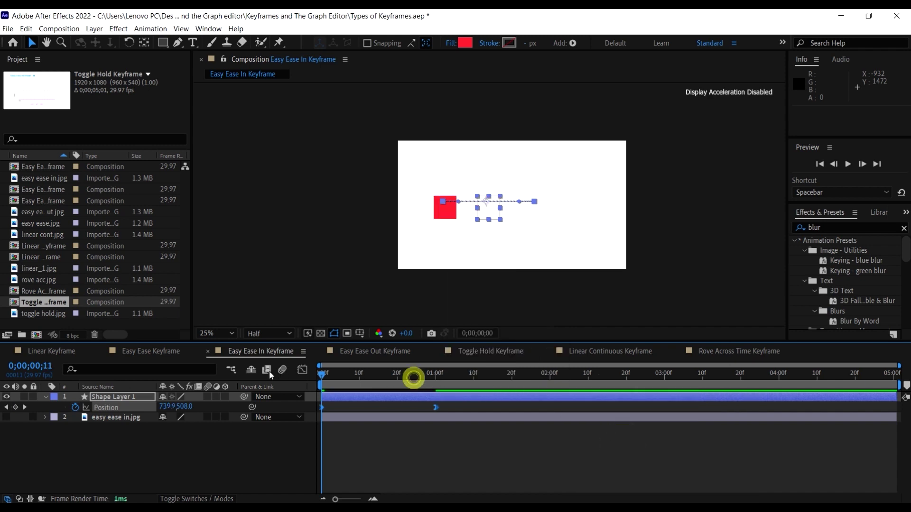
pyautogui.press('space')
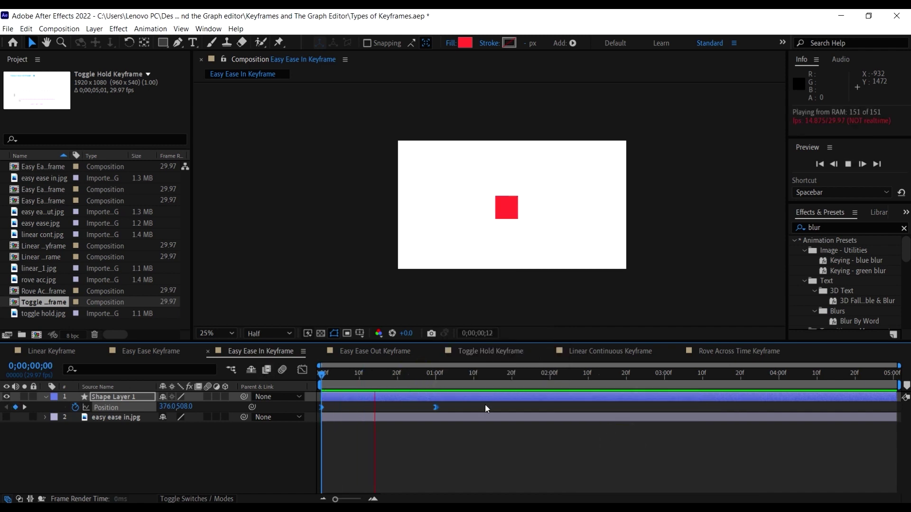
pyautogui.press('space')
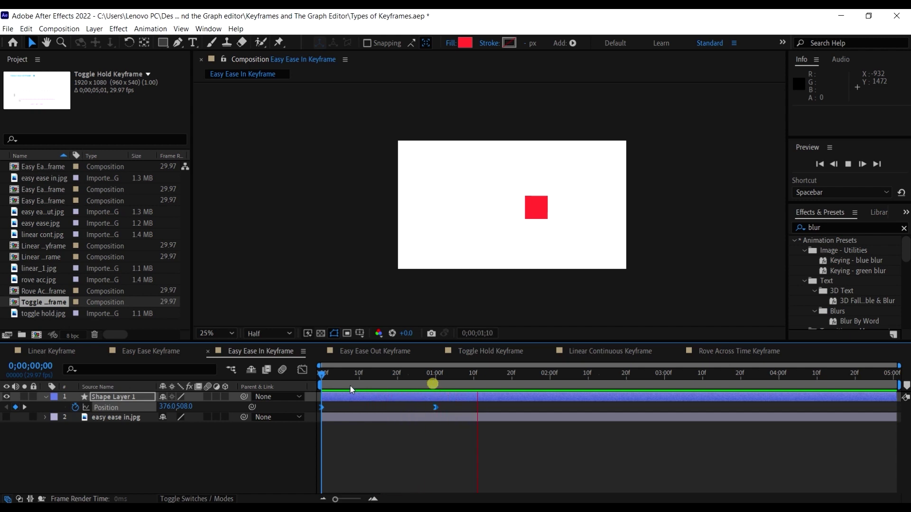
pyautogui.press('space')
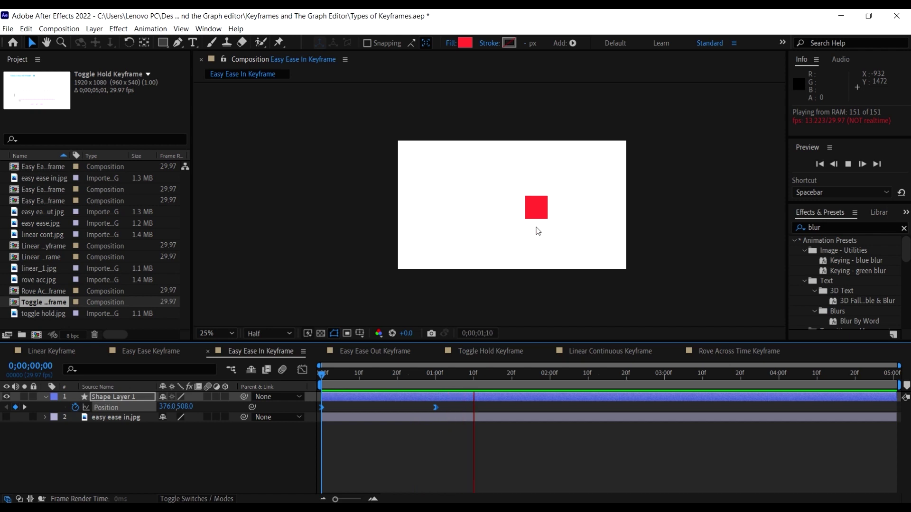
pyautogui.press('space')
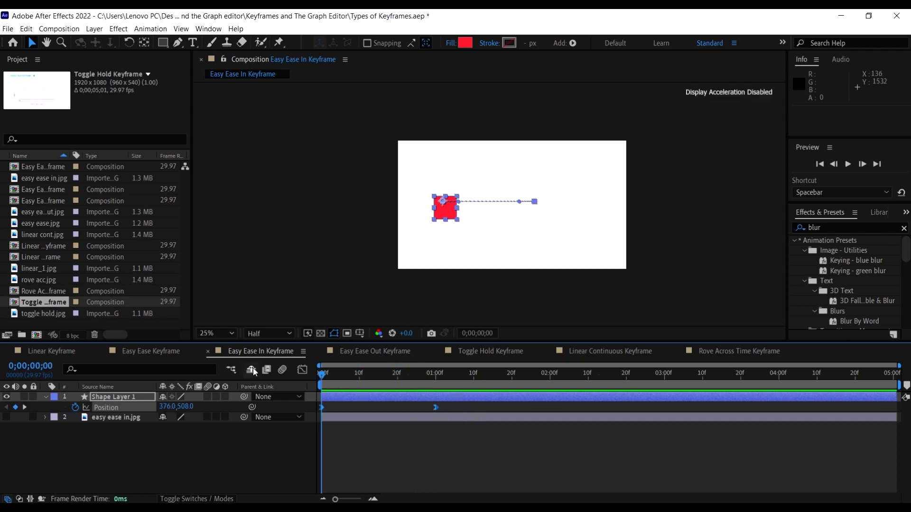
pyautogui.press('space')
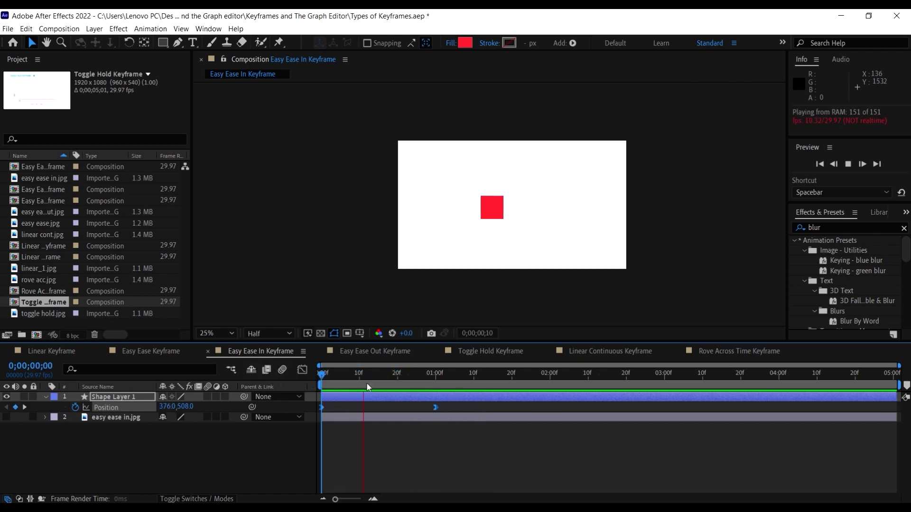
# - Examine the square's Position speed graph with both keyframes selected, play the motion against it, and return to the layer bar view
pyautogui.click(303, 369)
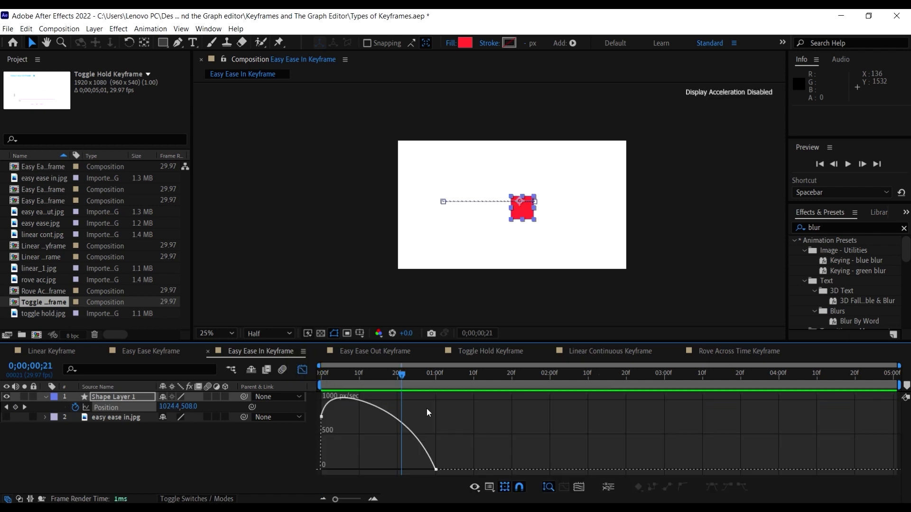
pyautogui.moveTo(401, 377); pyautogui.dragTo(224, 373)
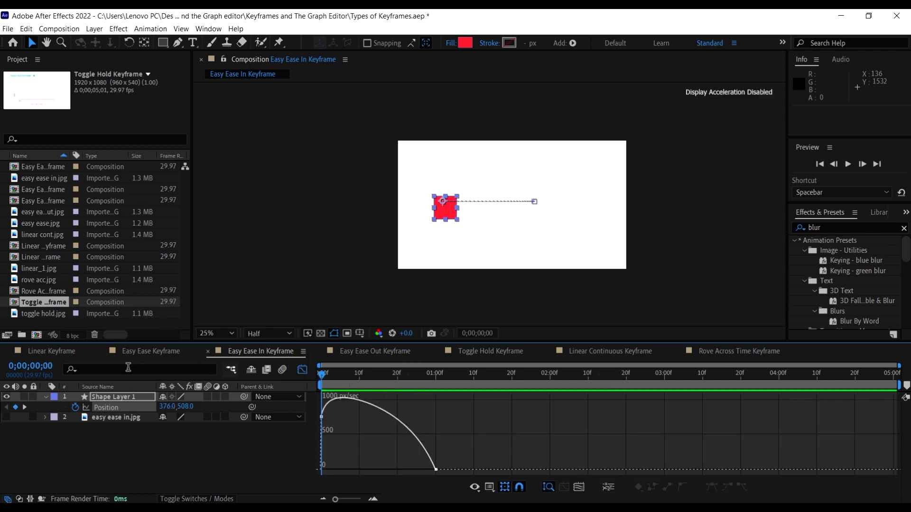
pyautogui.moveTo(363, 376); pyautogui.dragTo(284, 379)
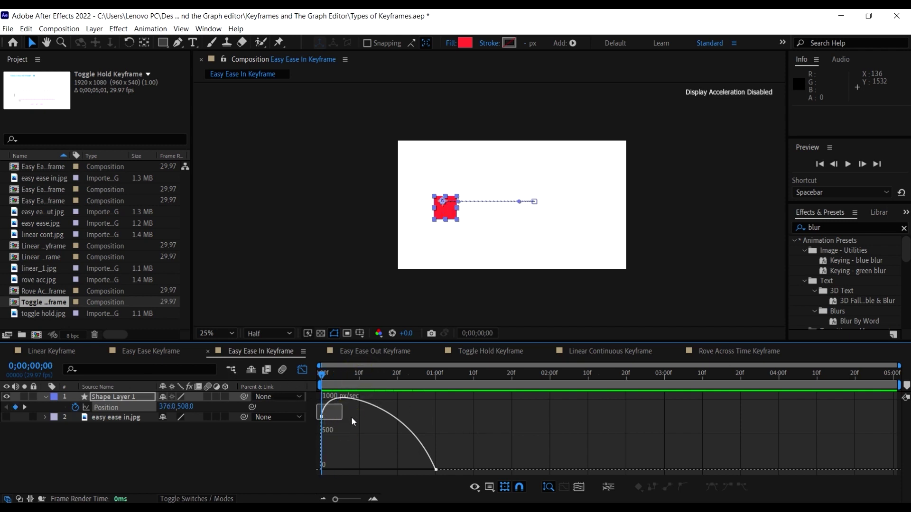
pyautogui.moveTo(351, 417); pyautogui.dragTo(353, 417)
pyautogui.moveTo(472, 442); pyautogui.dragTo(423, 477)
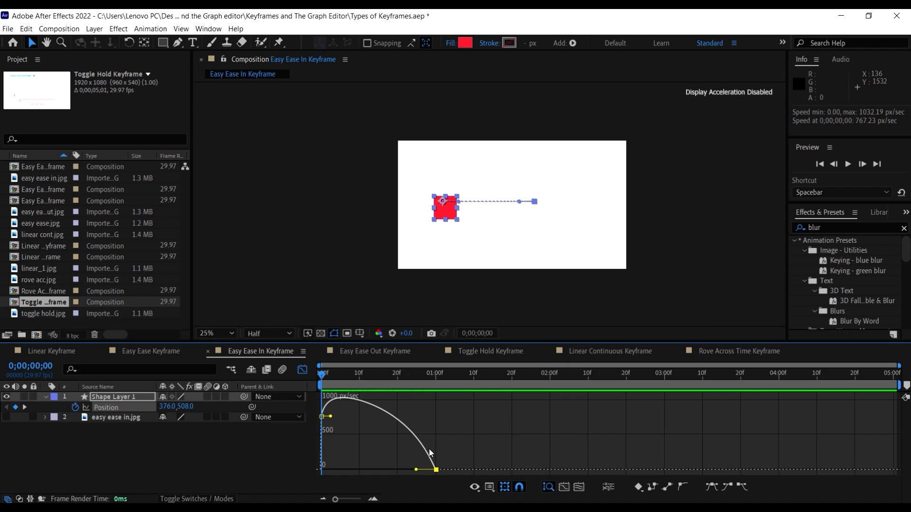
pyautogui.press('space')
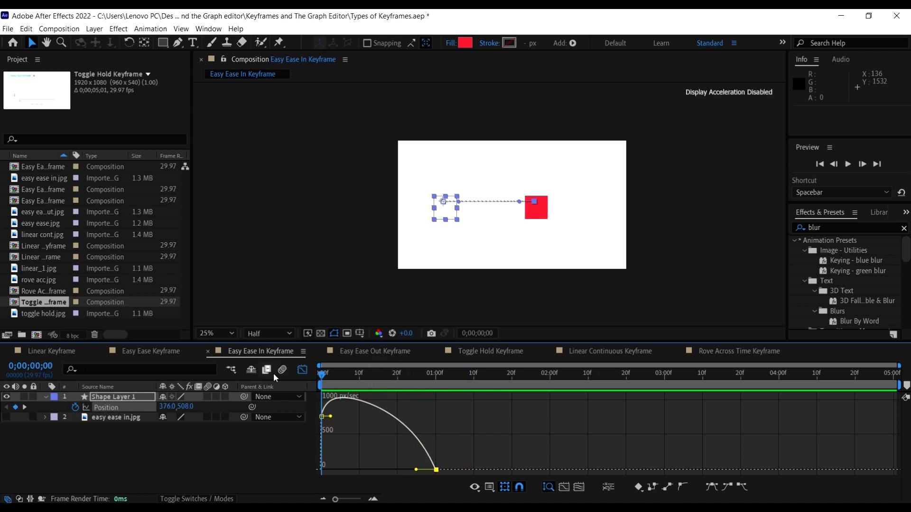
pyautogui.click(302, 370)
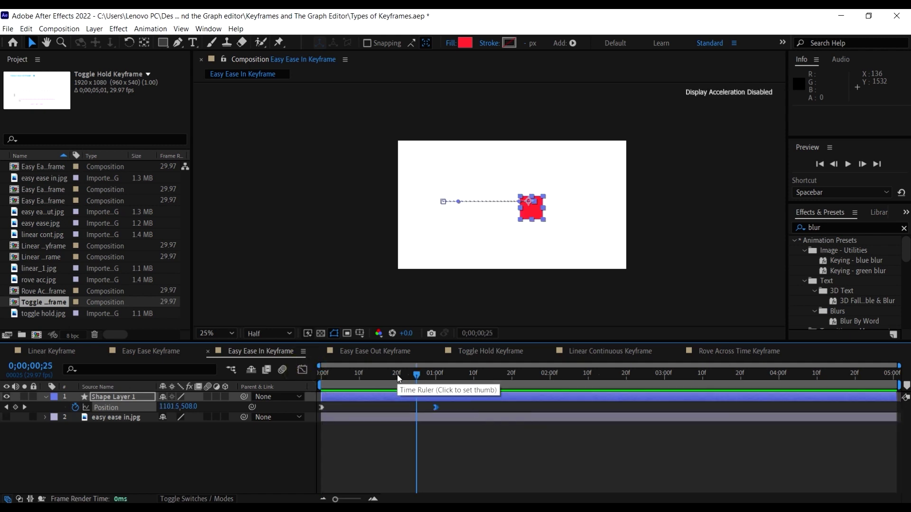
# - Examine the reference speed graph image in the Easy Ease Out Keyframe composition and compare it with the Easy Ease In composition
pyautogui.click(382, 353)
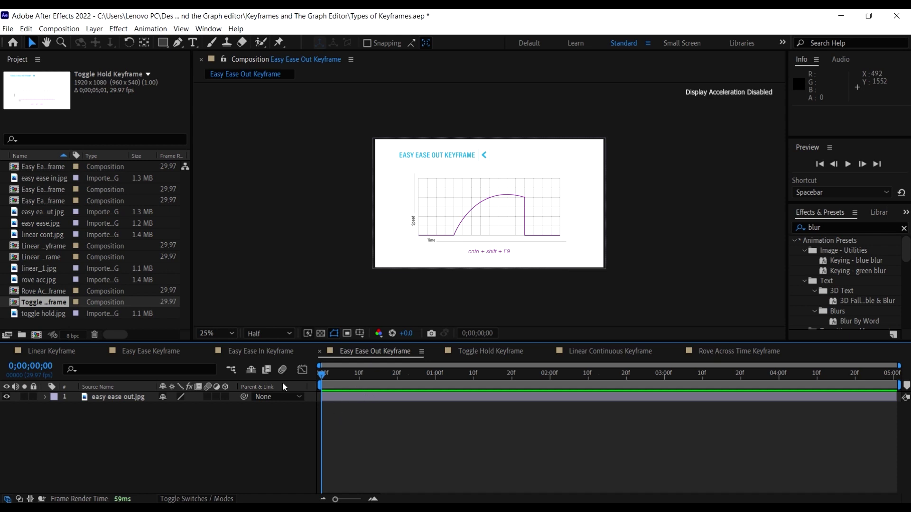
pyautogui.click(6, 397)
pyautogui.click(7, 397)
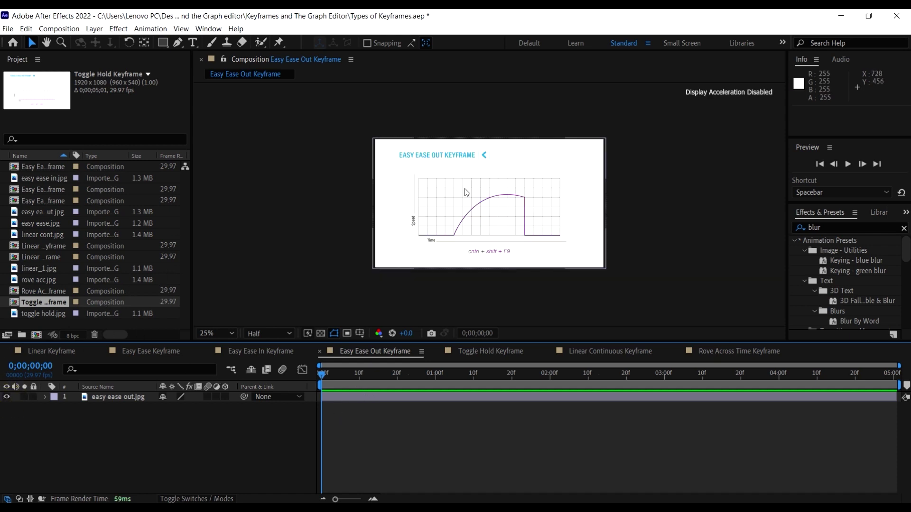
pyautogui.scroll(2, 486, 152)
pyautogui.moveTo(517, 228); pyautogui.dragTo(578, 365)
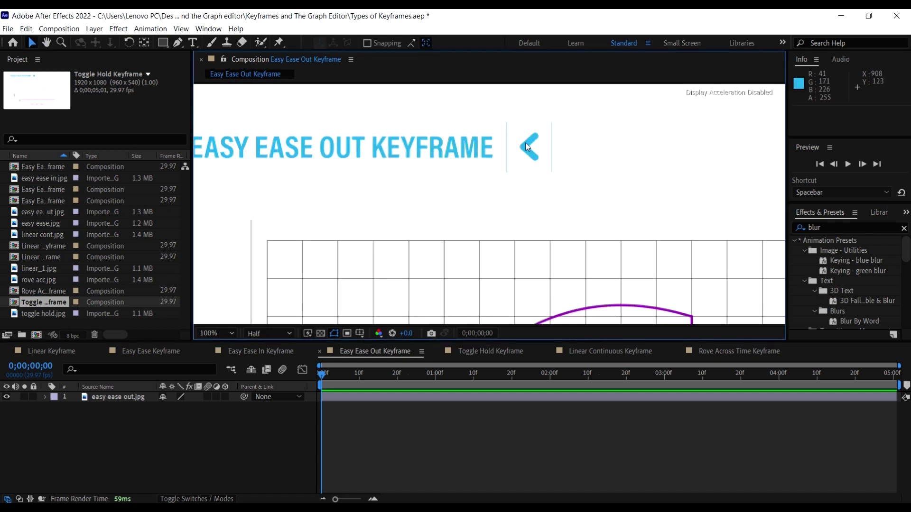
pyautogui.scroll(-1, 527, 147)
pyautogui.scroll(-1, 539, 189)
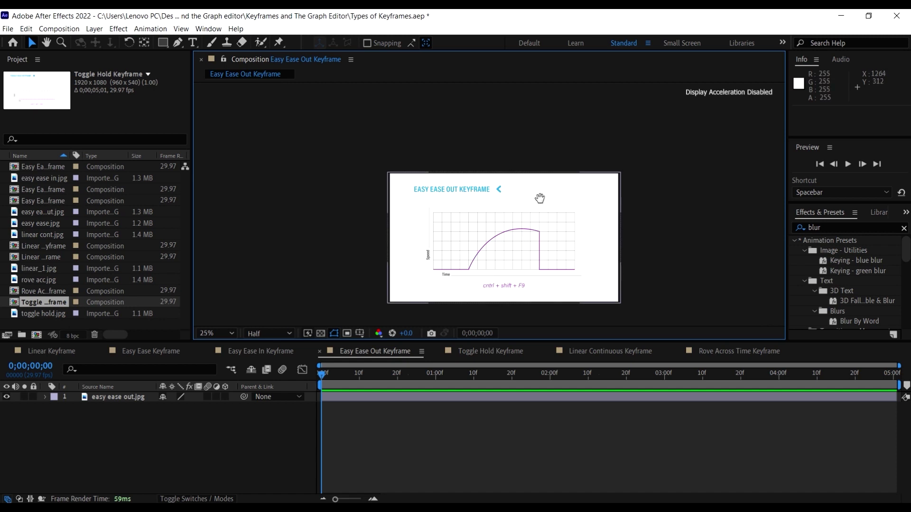
pyautogui.moveTo(538, 197); pyautogui.dragTo(517, 170)
pyautogui.press('v')
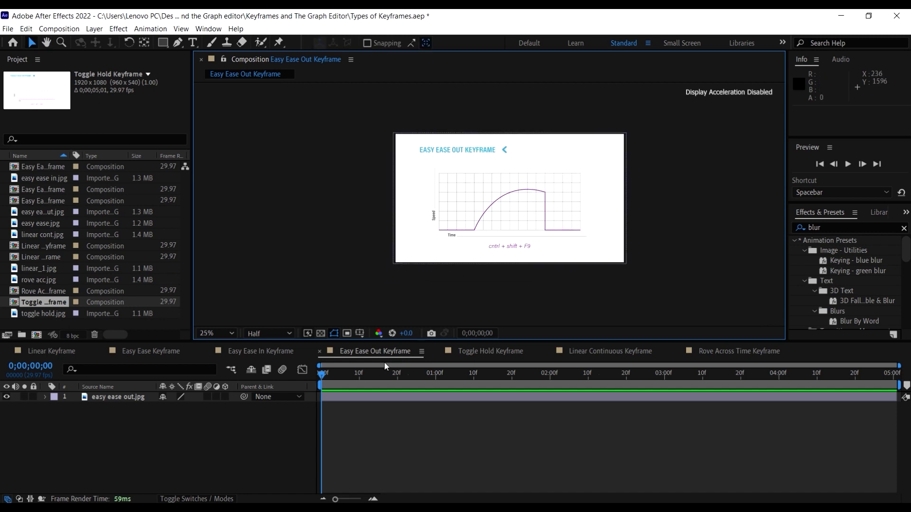
pyautogui.click(280, 351)
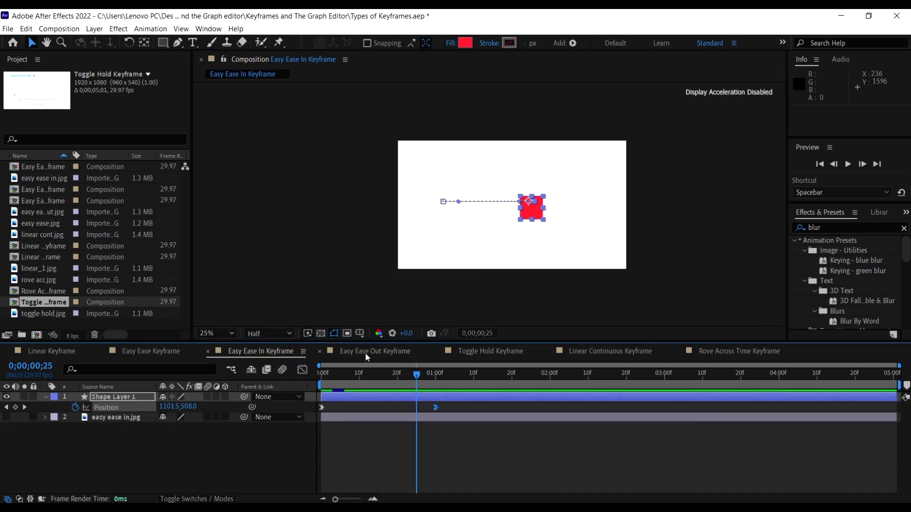
pyautogui.click(365, 352)
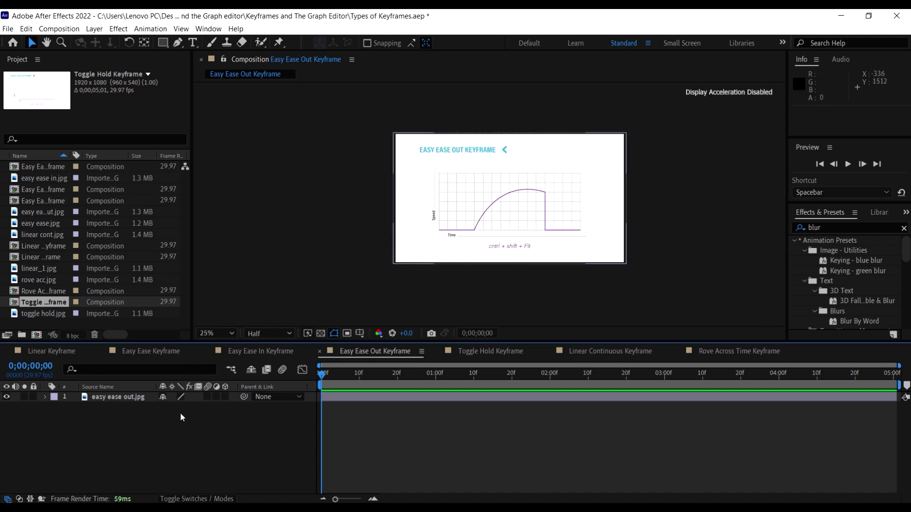
# - Hide the easy ease out.jpg layer and draw a red square about 196 by 188 px near the frame's left side
pyautogui.click(7, 397)
pyautogui.click(162, 44)
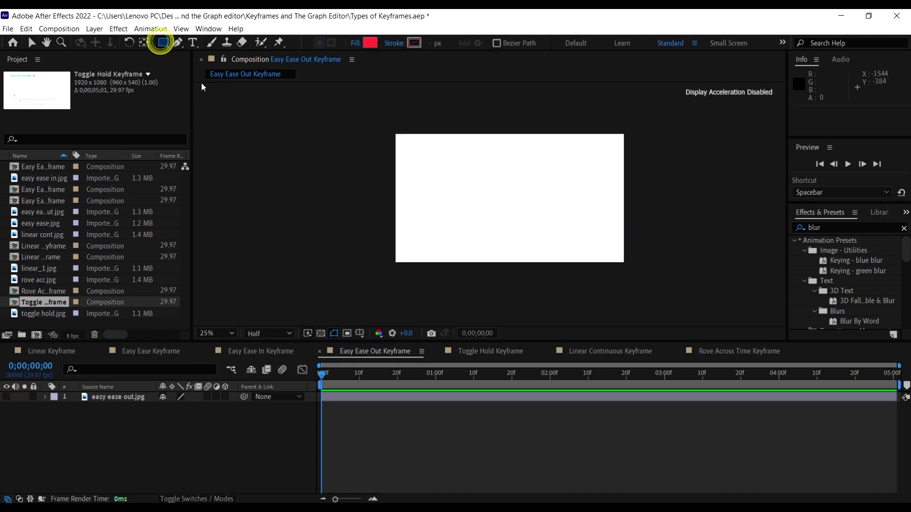
pyautogui.moveTo(413, 183); pyautogui.dragTo(437, 207)
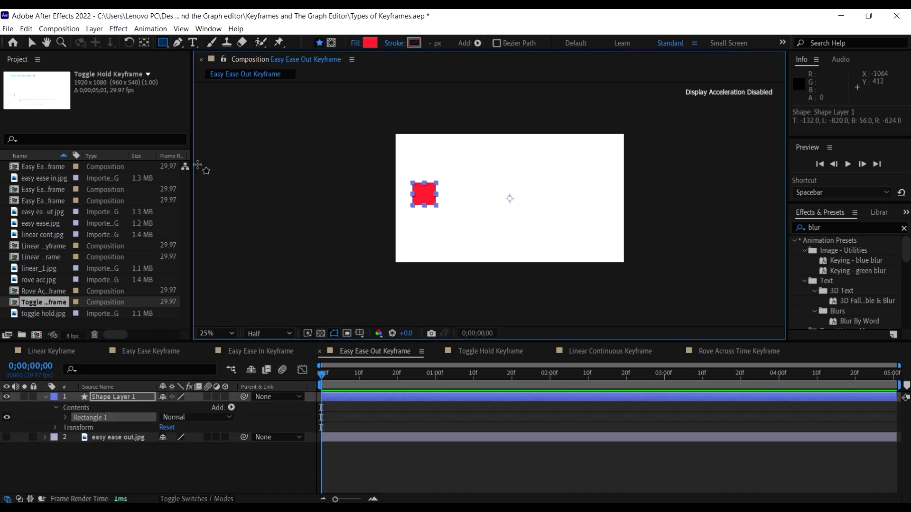
pyautogui.click(32, 43)
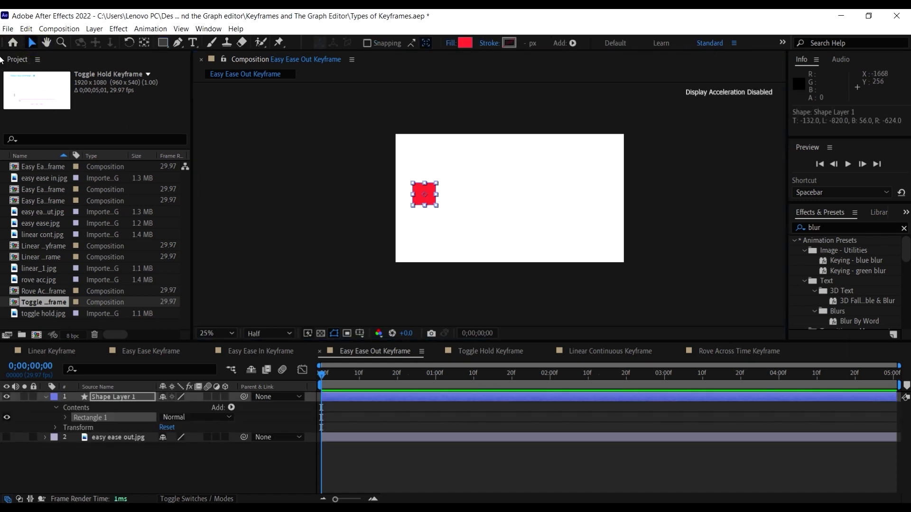
# - Move the shape layer's anchor point from the composition centre to just outside the frame's left edge with the Pan Behind tool
pyautogui.click(128, 397)
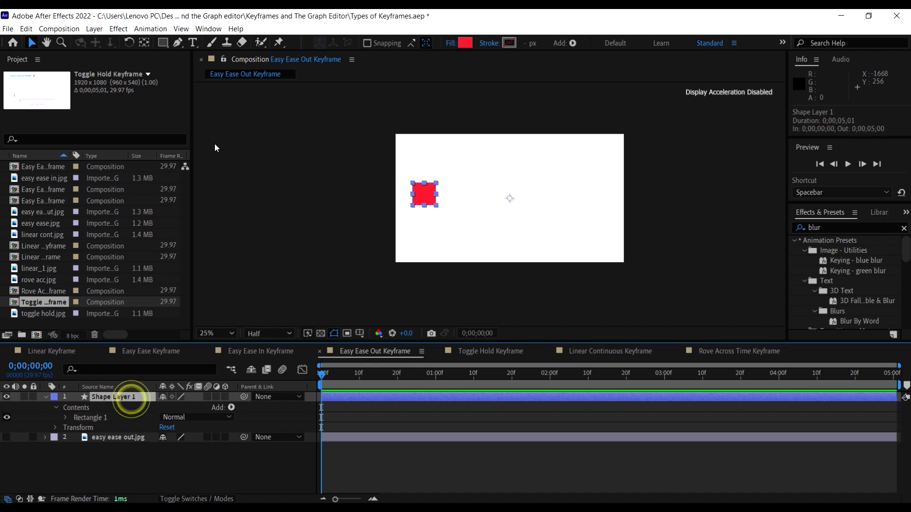
pyautogui.click(144, 43)
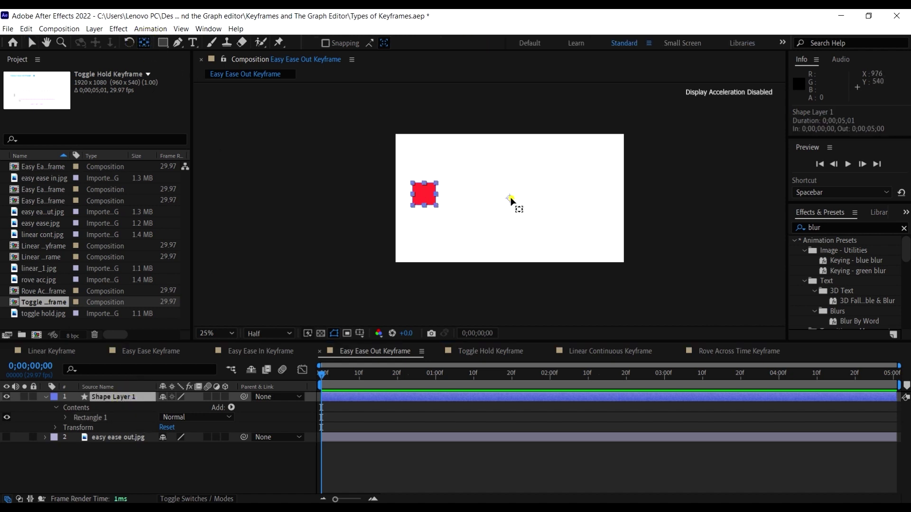
pyautogui.moveTo(509, 198); pyautogui.dragTo(383, 220)
# - Keyframe the square's Position at the start, and set its X position to 694 at 0;00;01;00
pyautogui.press('p')
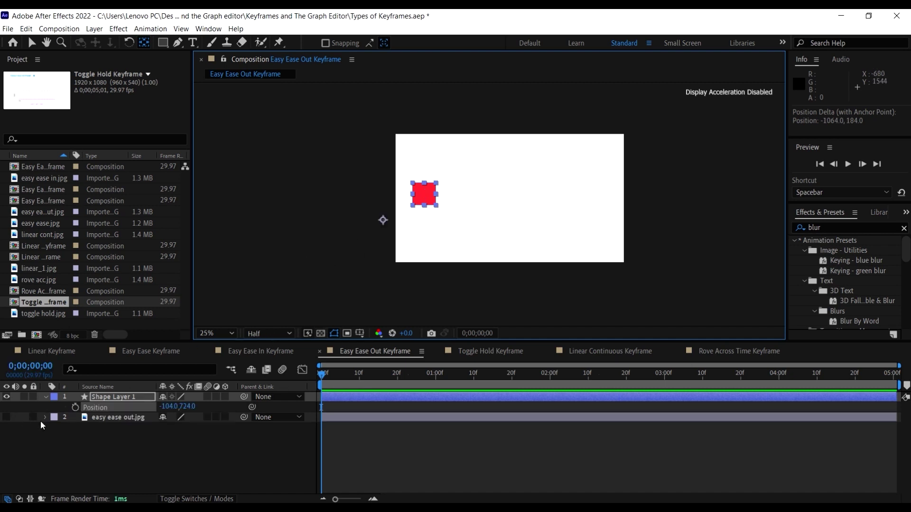
pyautogui.click(76, 408)
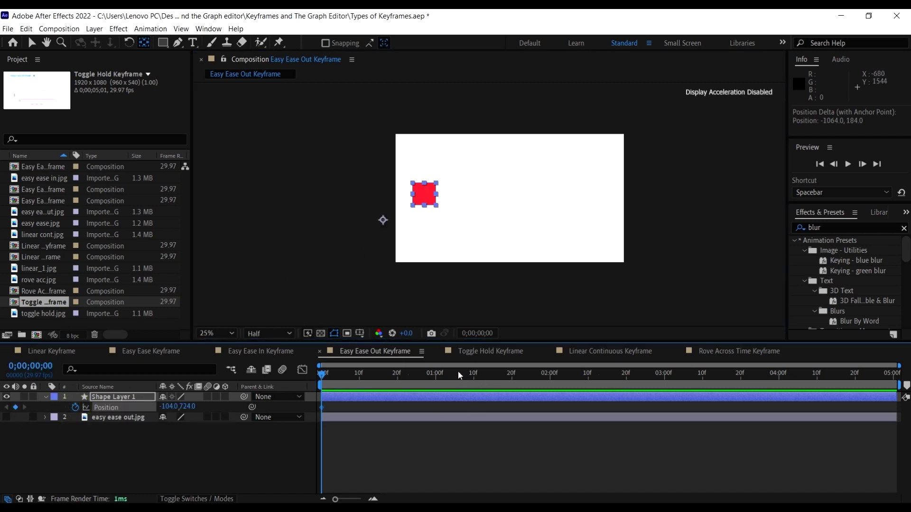
pyautogui.moveTo(440, 373); pyautogui.dragTo(437, 374)
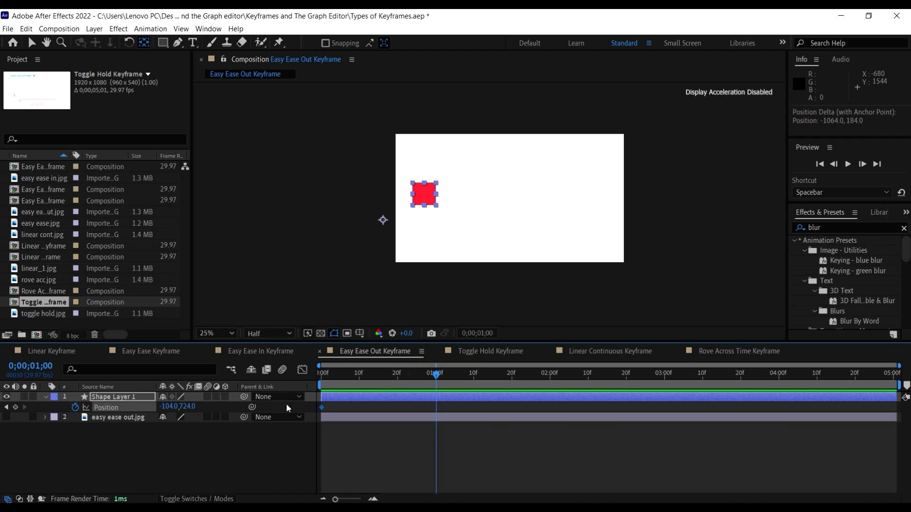
pyautogui.moveTo(169, 407); pyautogui.dragTo(660, 421)
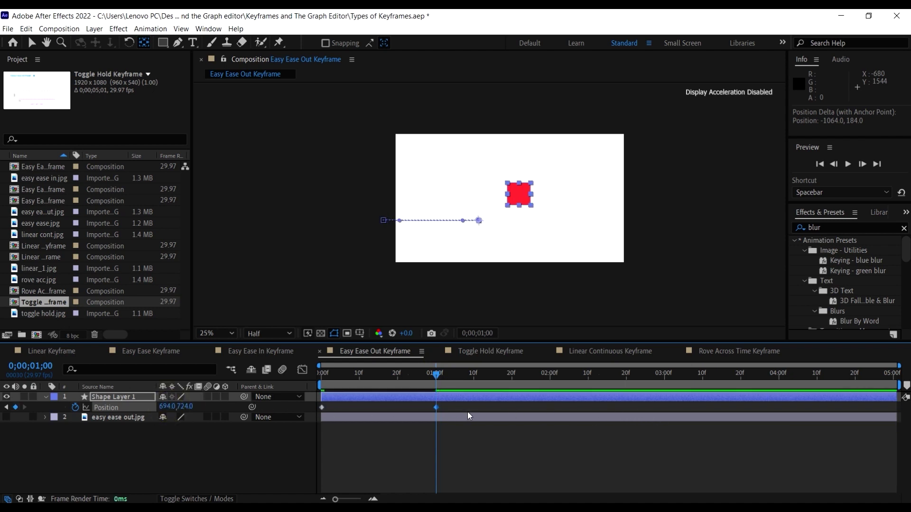
# - Select both Position keyframes of the square and apply Easy Ease Out to them
pyautogui.moveTo(468, 407); pyautogui.dragTo(286, 412)
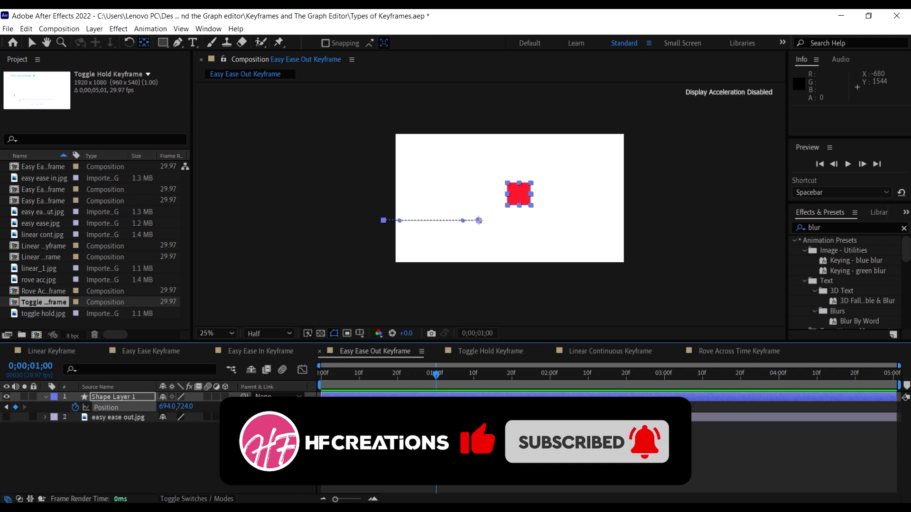
pyautogui.rightClick(436, 407)
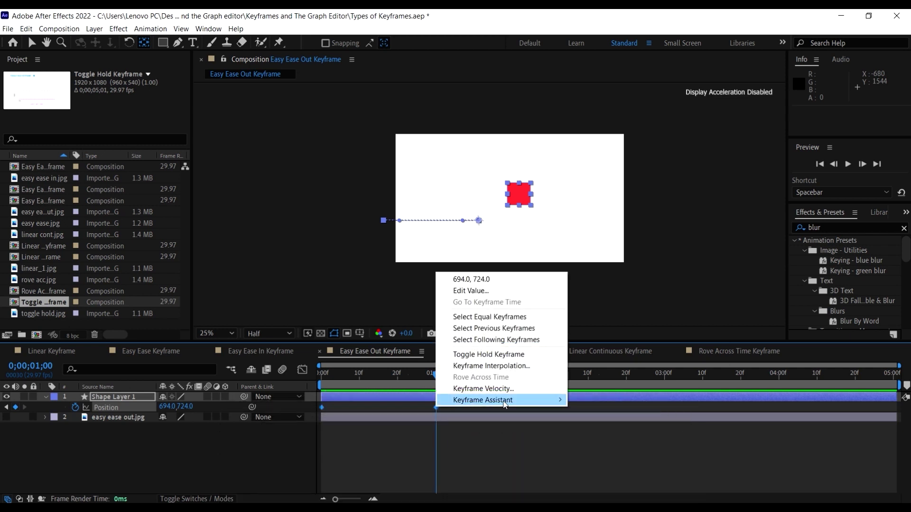
pyautogui.moveTo(509, 402)
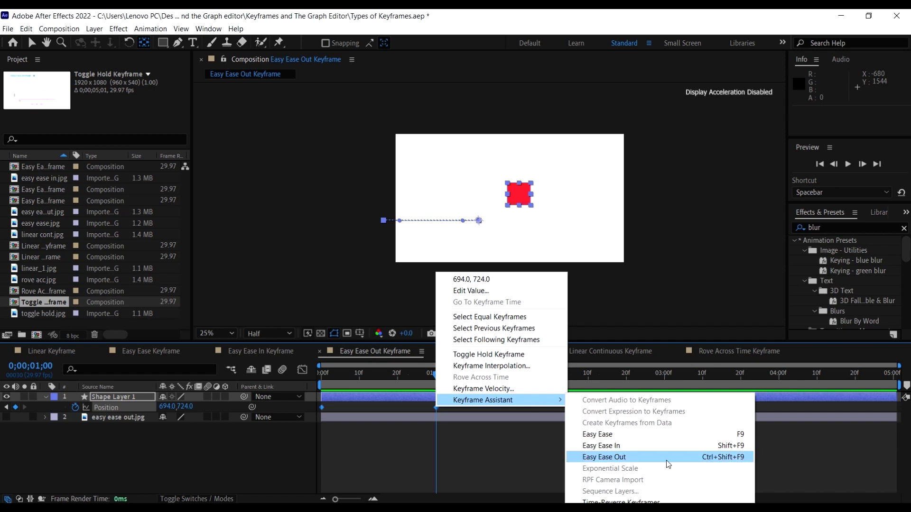
pyautogui.click(612, 457)
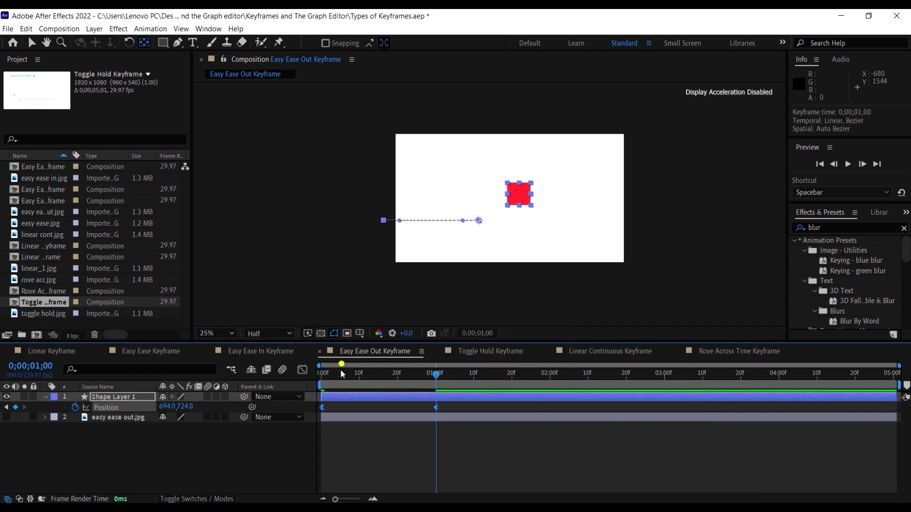
# - Return the playhead to the start and preview the square's eased-out motion in the Easy Ease Out composition
pyautogui.moveTo(341, 374); pyautogui.dragTo(288, 376)
pyautogui.press('space')
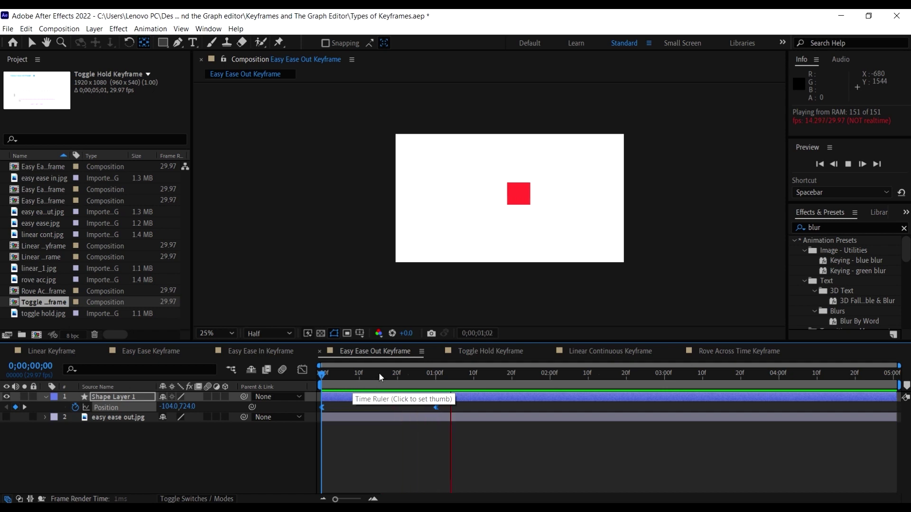
pyautogui.click(420, 373)
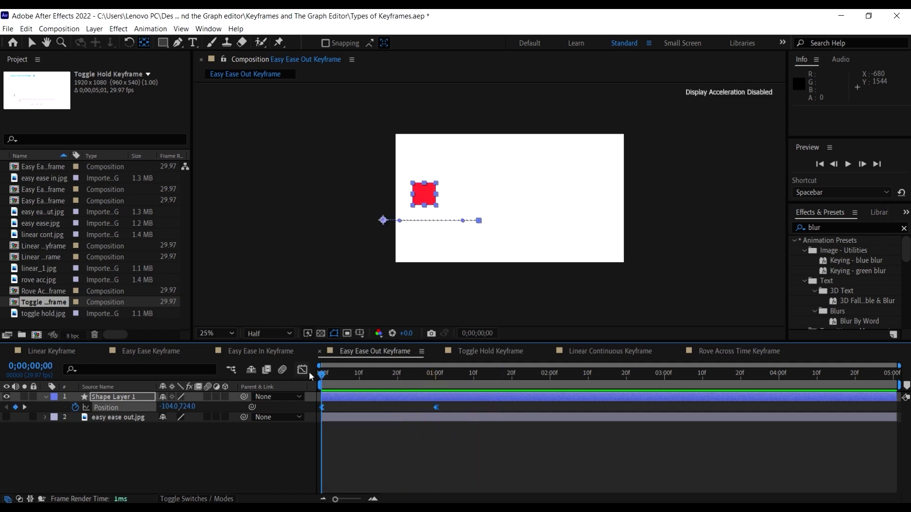
pyautogui.press('space')
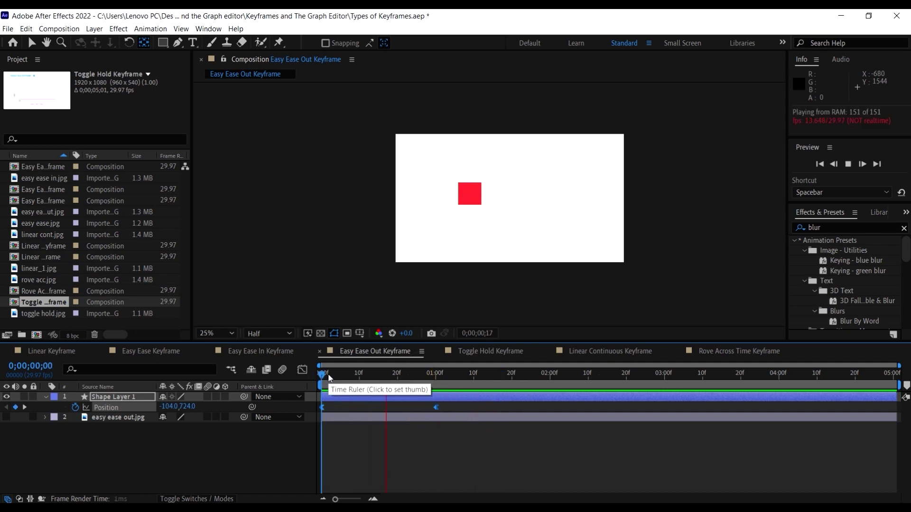
# - Examine the square's speed graph in the Graph Editor while replaying its Easy Ease Out motion from the start
pyautogui.click(478, 381)
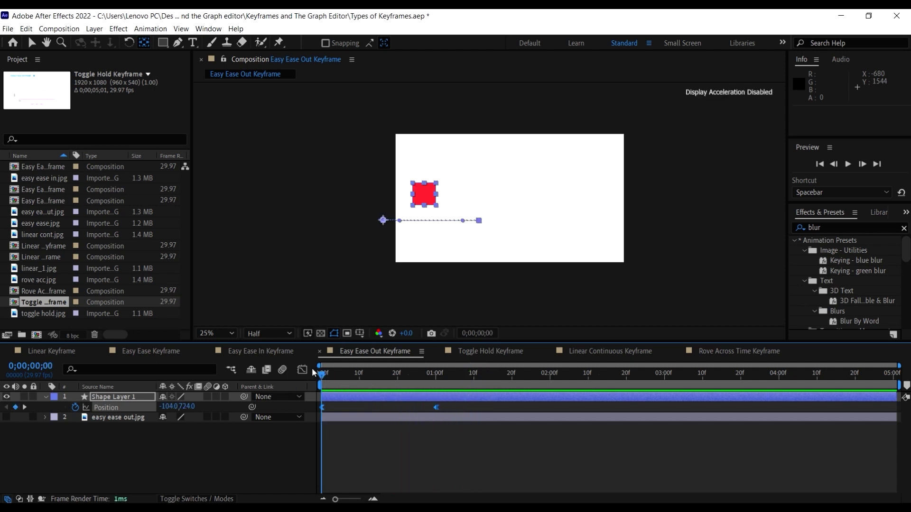
pyautogui.click(302, 370)
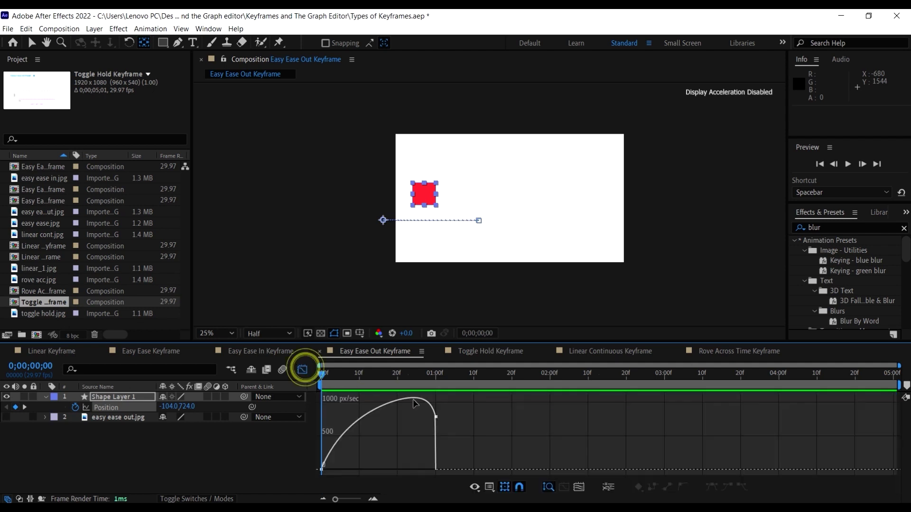
pyautogui.moveTo(417, 377); pyautogui.dragTo(249, 375)
pyautogui.press('space')
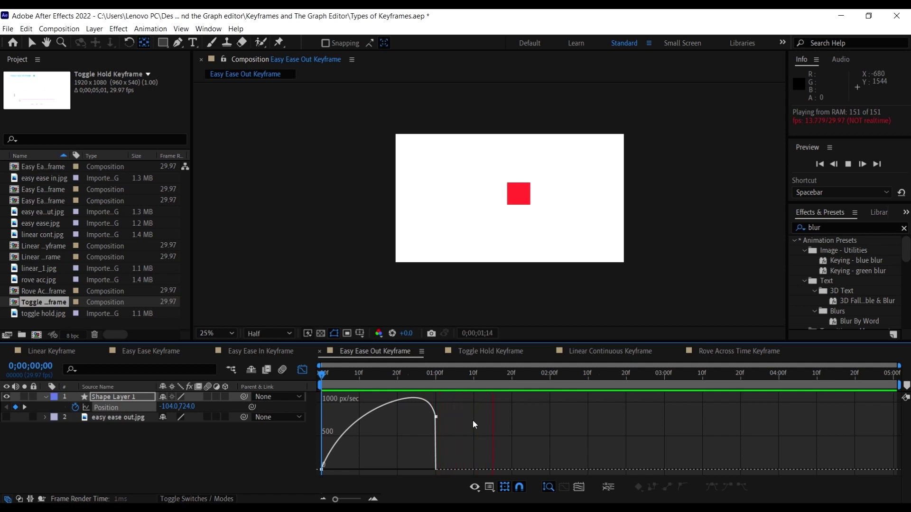
pyautogui.click(433, 374)
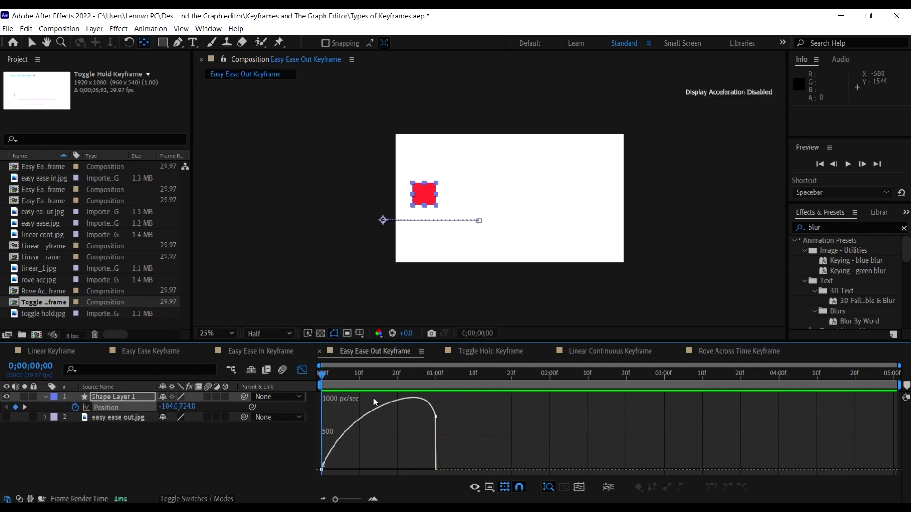
pyautogui.press('space')
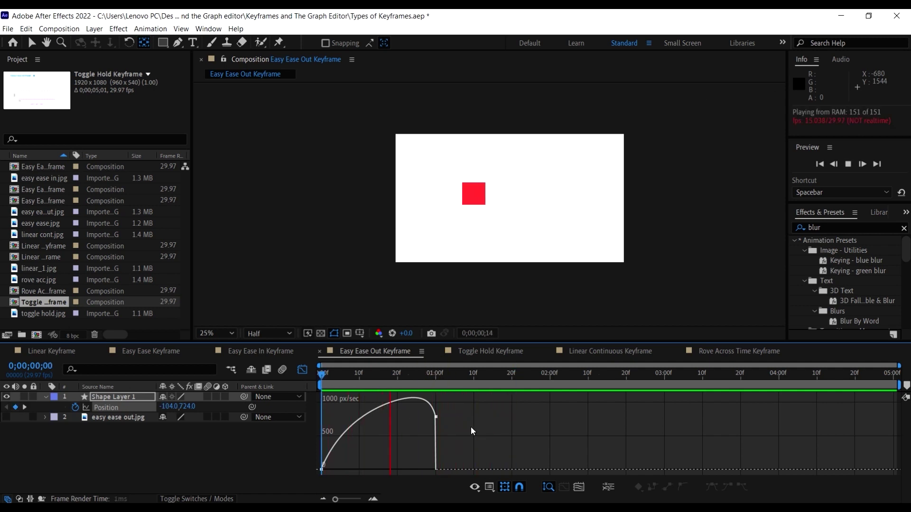
pyautogui.click(425, 377)
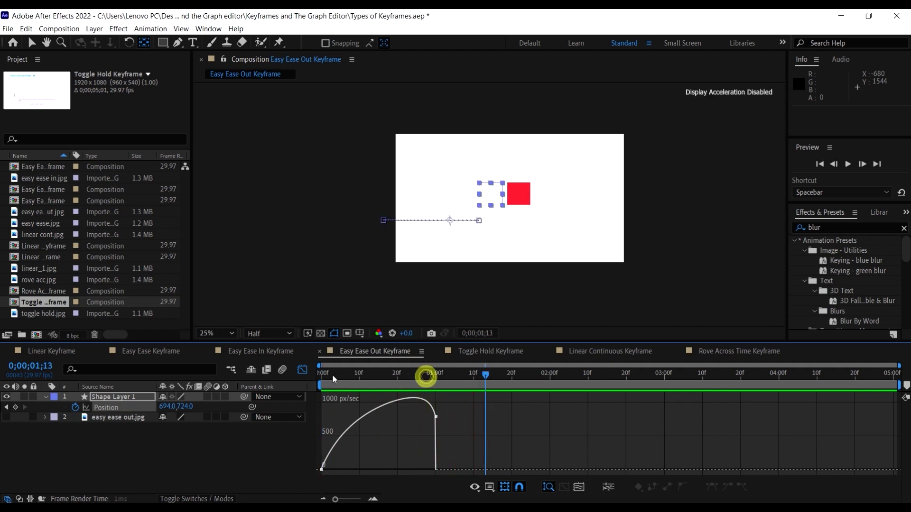
pyautogui.press('space')
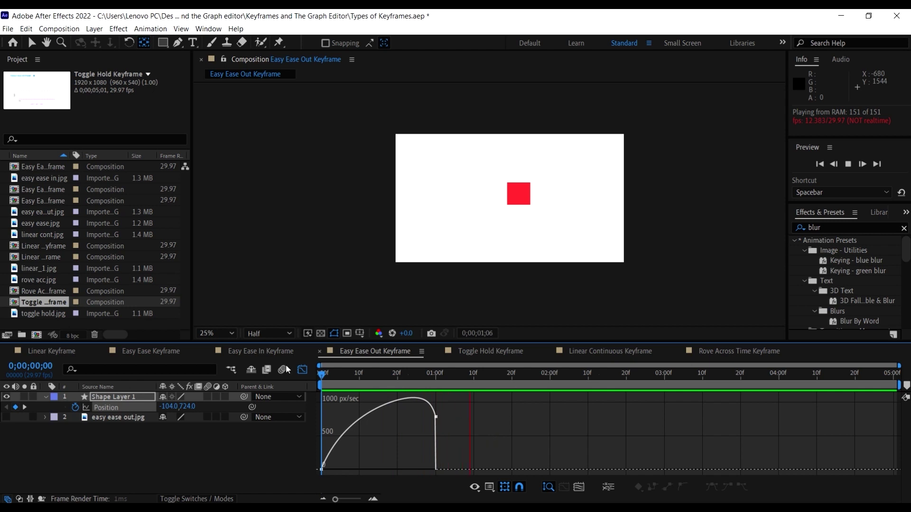
pyautogui.click(302, 369)
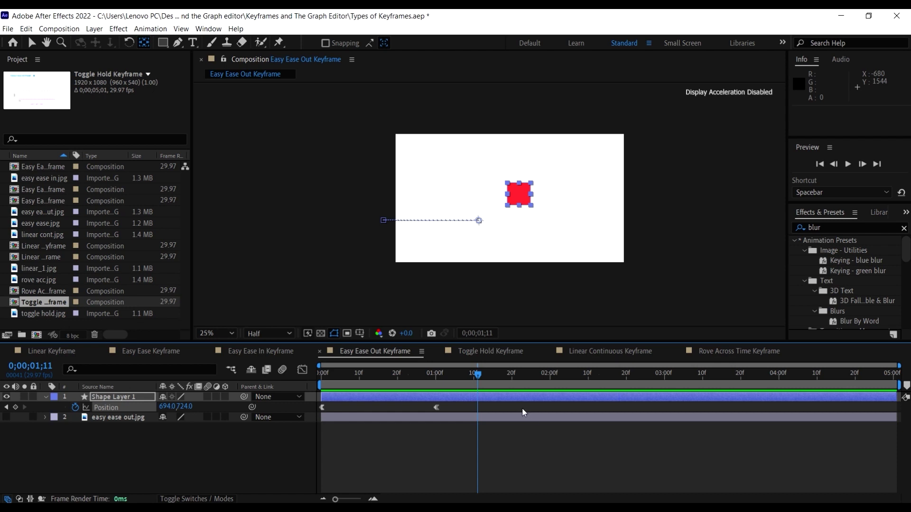
# - Open the Toggle Hold Keyframe composition and examine its reference image's square keyframe symbol and speed graph
pyautogui.click(500, 352)
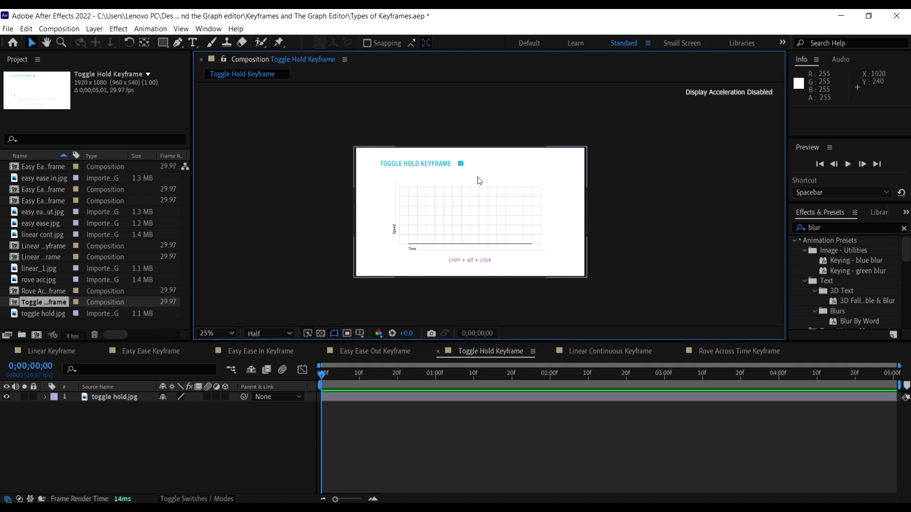
pyautogui.scroll(4, 449, 163)
pyautogui.press('h')
pyautogui.scroll(-2, 516, 214)
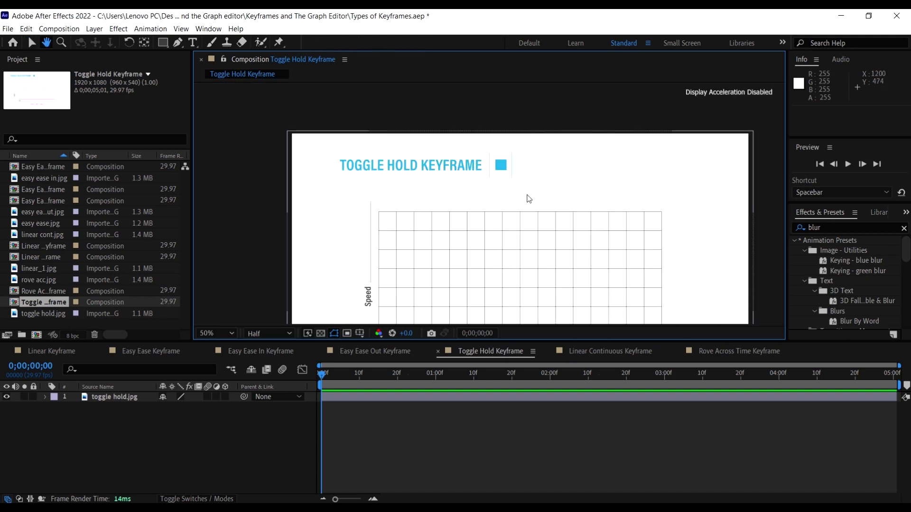
pyautogui.press('v')
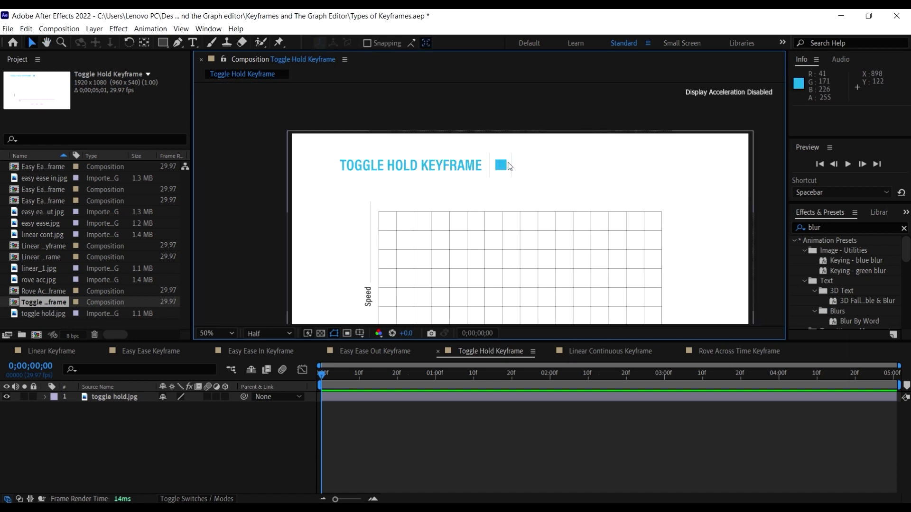
pyautogui.scroll(-2, 501, 169)
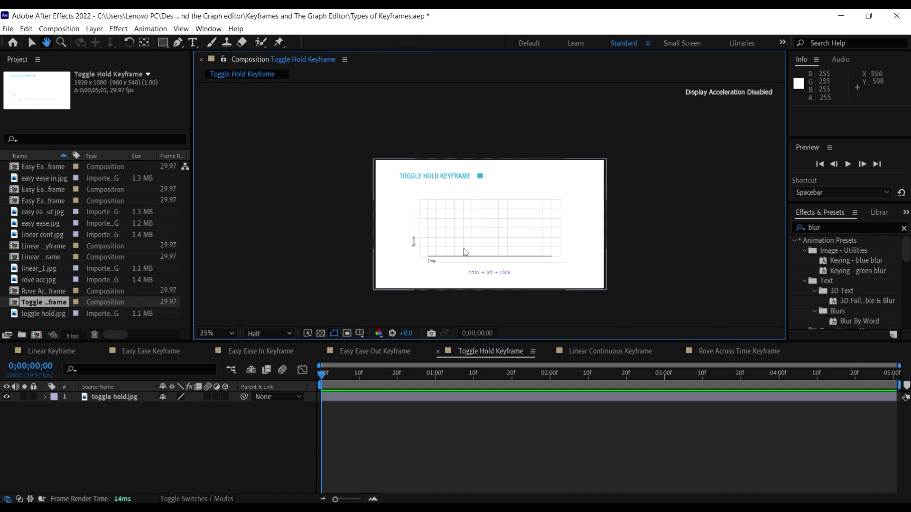
# - Hide the toggle hold.jpg reference layer and draw a red rectangle about 208 × 180 px near the frame's left edge
pyautogui.click(7, 397)
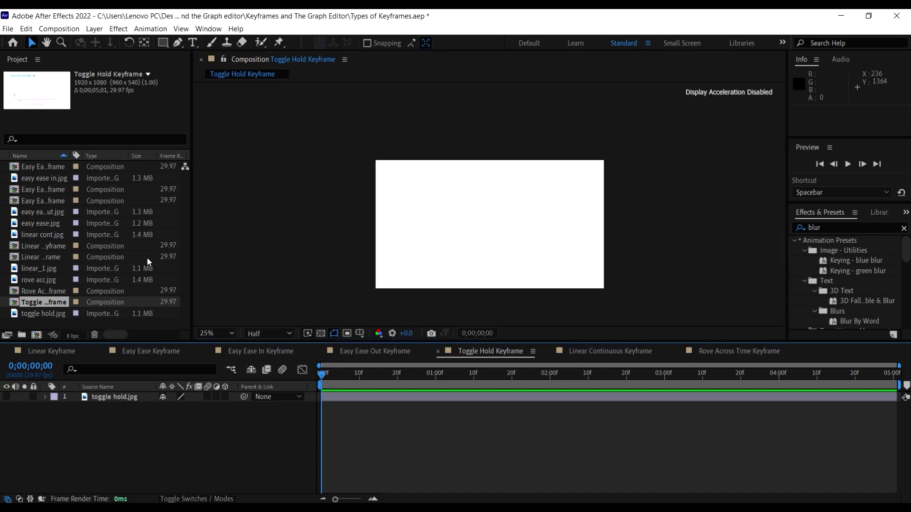
pyautogui.click(163, 43)
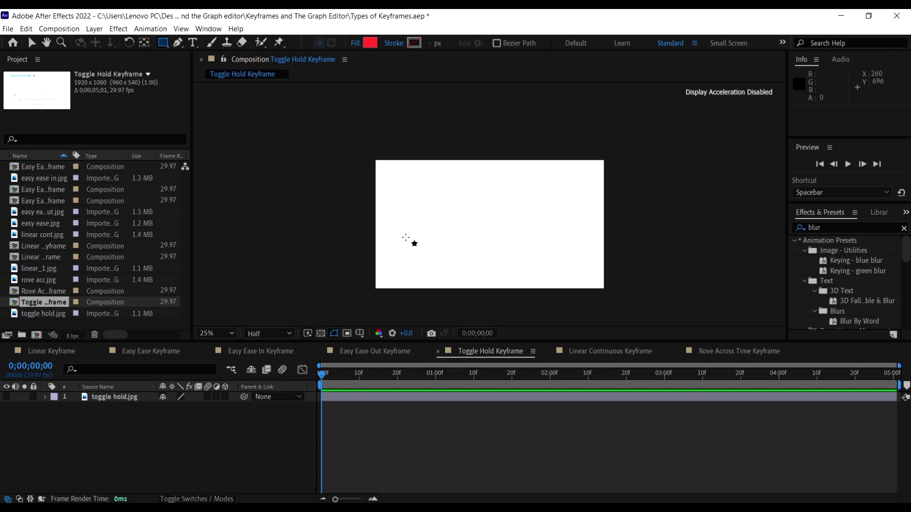
pyautogui.moveTo(395, 228); pyautogui.dragTo(421, 250)
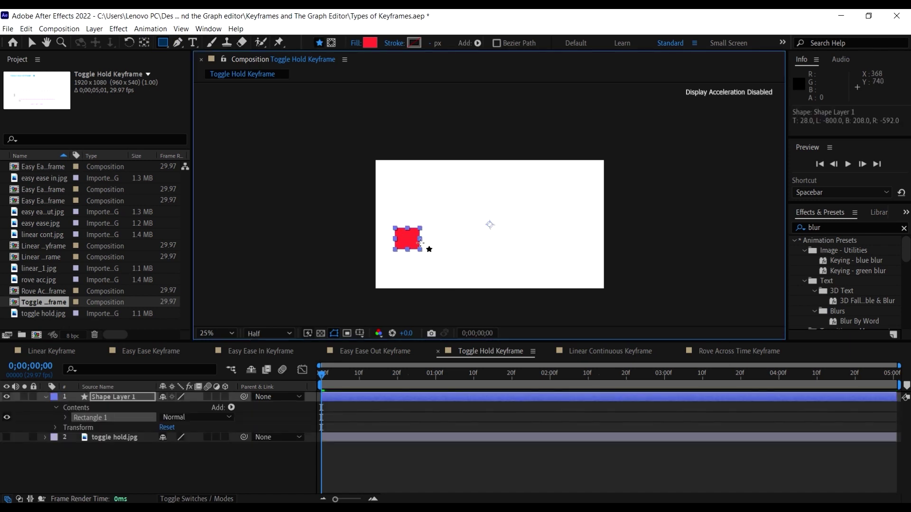
# - Move the shape layer's anchor point from the composition centre to the middle of the red square with the Pan Behind tool
pyautogui.keyDown('ctrl'); pyautogui.doubleClick(144, 42); pyautogui.keyUp('ctrl')
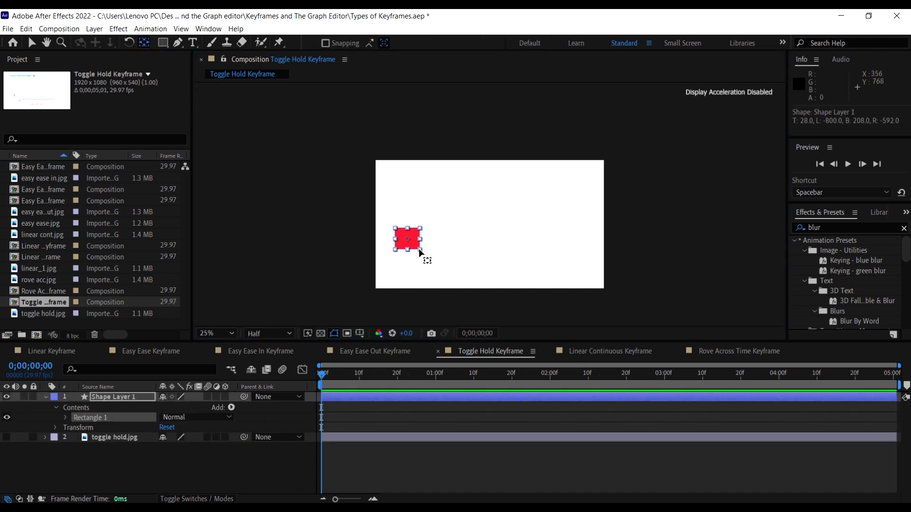
pyautogui.click(32, 42)
pyautogui.click(466, 258)
pyautogui.click(405, 238)
pyautogui.click(144, 42)
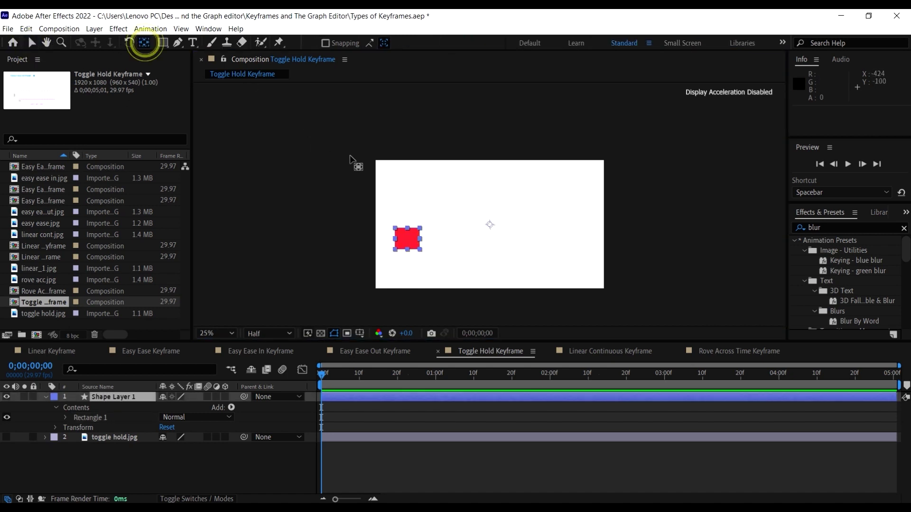
pyautogui.moveTo(492, 225); pyautogui.dragTo(411, 239)
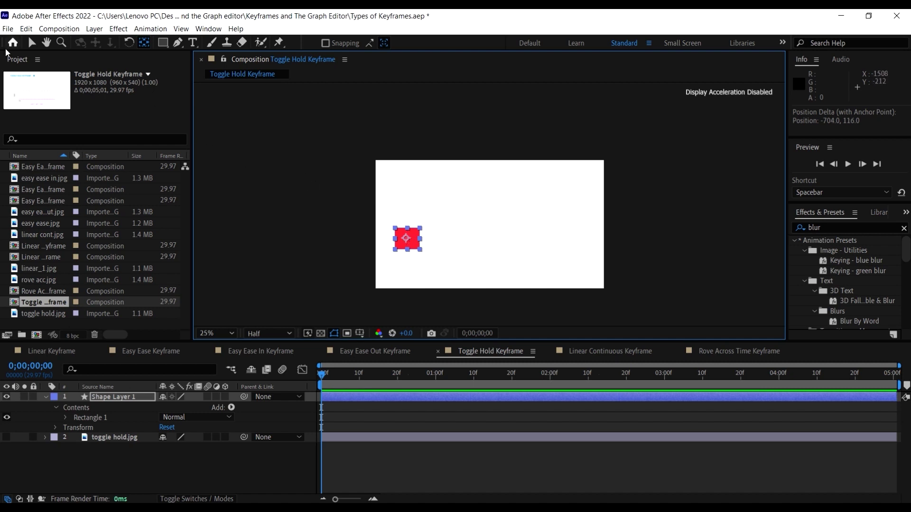
# - Keyframe the square's Position at the start of the Toggle Hold Keyframe composition and convert that keyframe to a hold keyframe
pyautogui.click(32, 42)
pyautogui.click(549, 251)
pyautogui.click(408, 238)
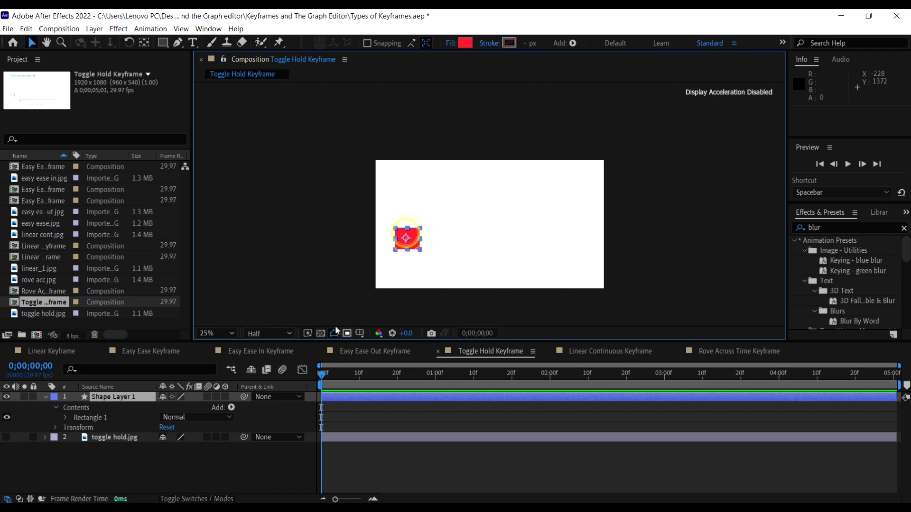
pyautogui.press('p')
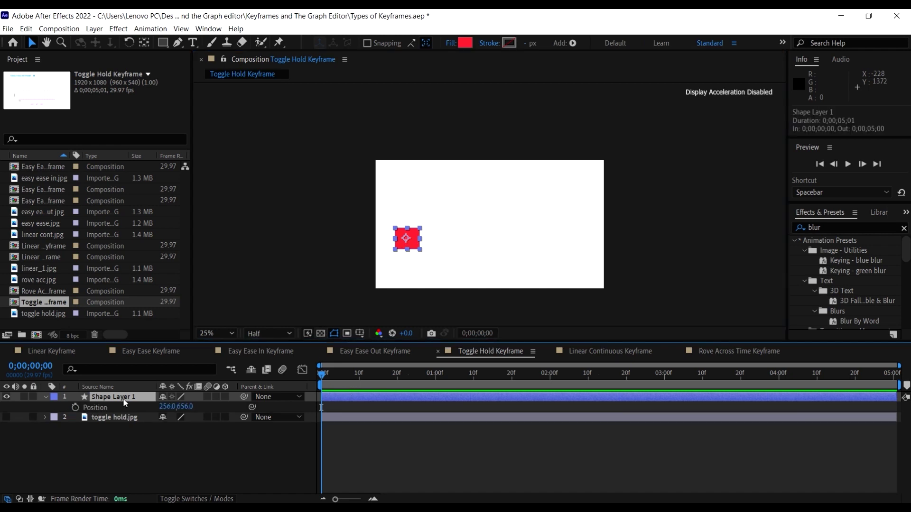
pyautogui.click(76, 408)
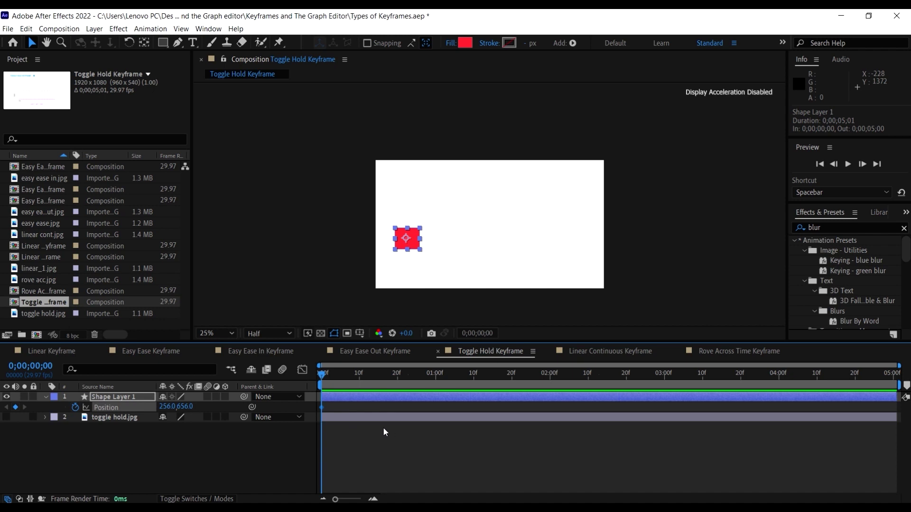
pyautogui.click(322, 408)
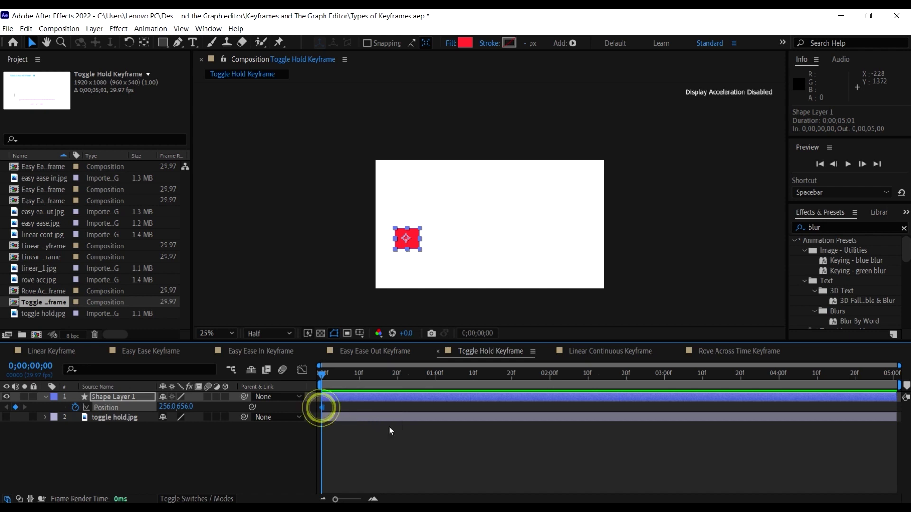
# - Move the square to the frame's upper right at 0;00;01;00, keyframing its Position at about 1520, 156
pyautogui.moveTo(322, 375); pyautogui.dragTo(436, 386)
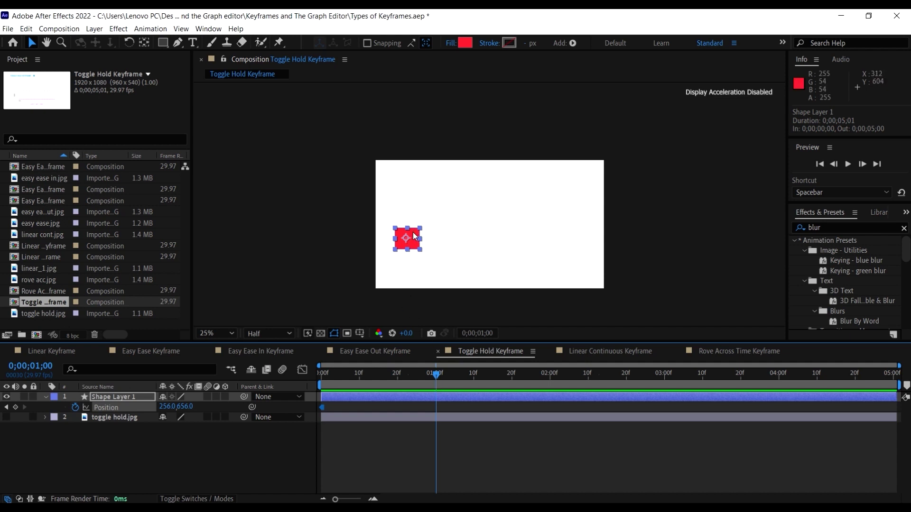
pyautogui.moveTo(415, 236); pyautogui.dragTo(565, 176)
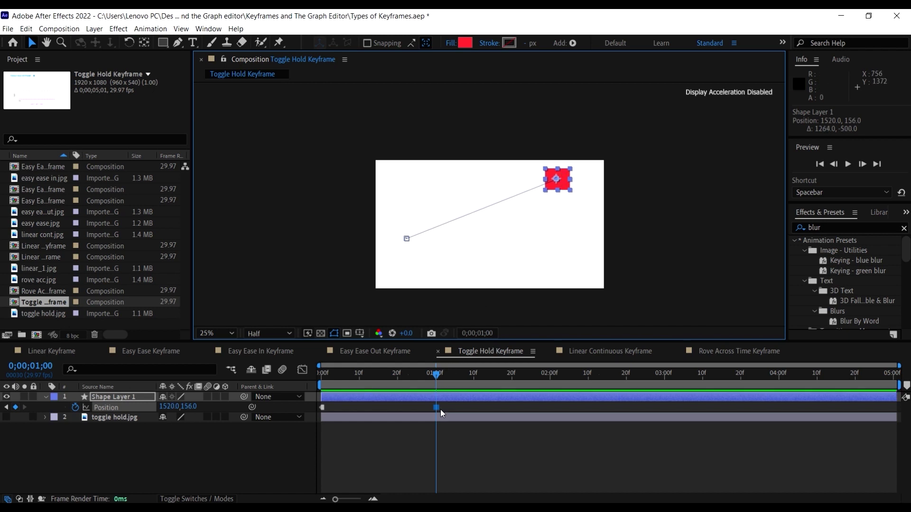
pyautogui.scroll(5, 431, 410)
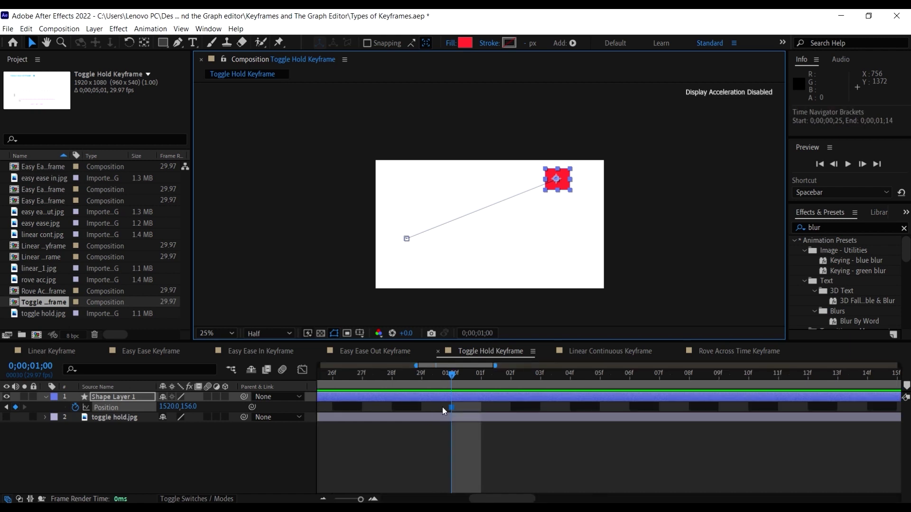
pyautogui.scroll(-5, 454, 408)
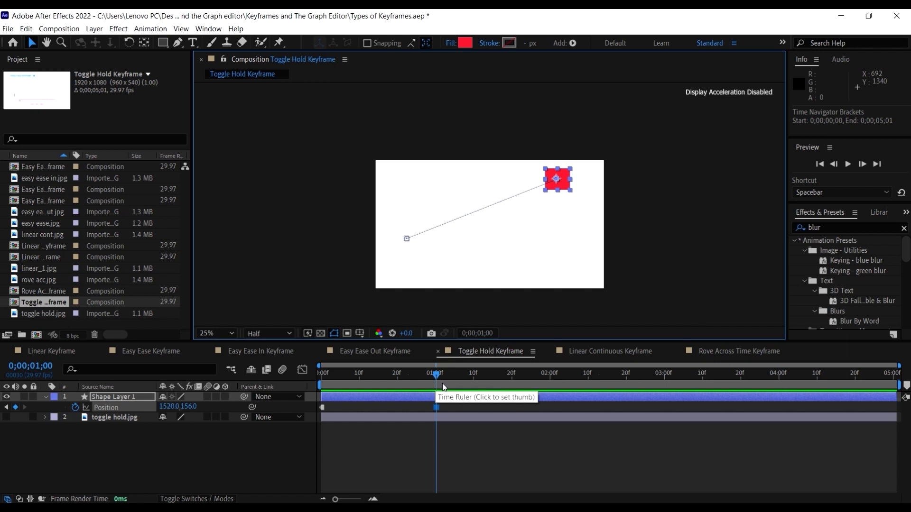
pyautogui.moveTo(436, 374); pyautogui.dragTo(274, 390)
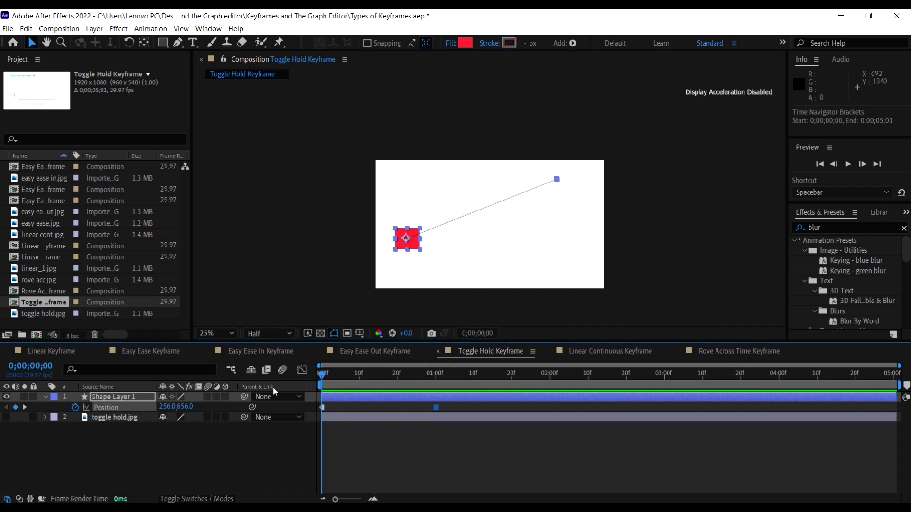
# - Keyframe the square at three further times, moving it to about 1444, 780, then 700, 176, then the frame's bottom edge
pyautogui.moveTo(324, 377); pyautogui.dragTo(497, 377)
pyautogui.moveTo(558, 183); pyautogui.dragTo(549, 256)
pyautogui.moveTo(504, 383); pyautogui.dragTo(576, 380)
pyautogui.moveTo(554, 256)
pyautogui.mouseDown()
pyautogui.moveTo(504, 232)
pyautogui.moveTo(442, 171)
pyautogui.mouseUp()
pyautogui.click(578, 375)
pyautogui.moveTo(609, 384); pyautogui.dragTo(639, 385)
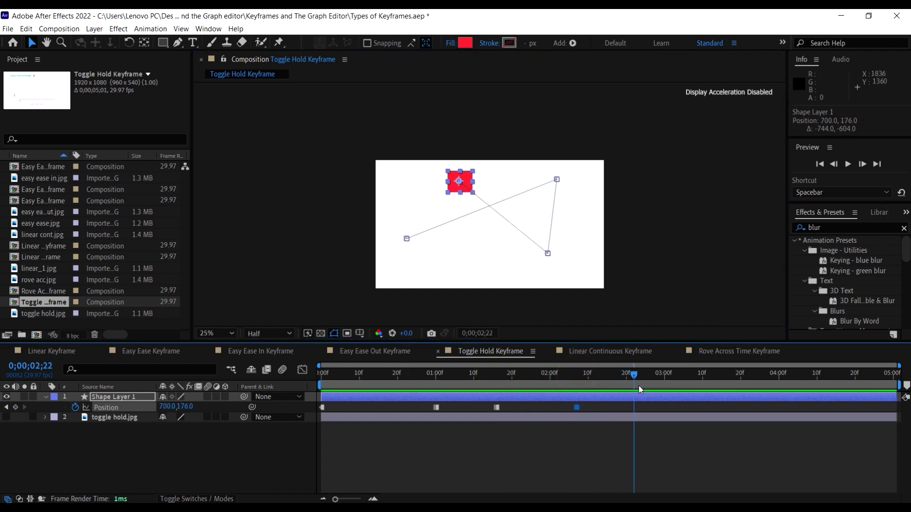
pyautogui.moveTo(467, 177); pyautogui.dragTo(459, 287)
# - Preview the square's hold-keyframe motion from the start of the composition, then deselect the shape layer
pyautogui.moveTo(500, 378); pyautogui.dragTo(263, 411)
pyautogui.press('space')
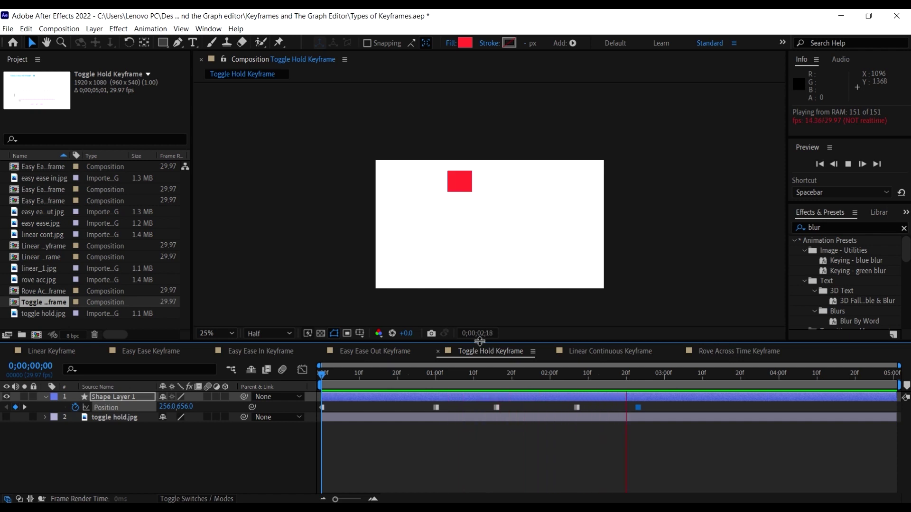
pyautogui.press('space')
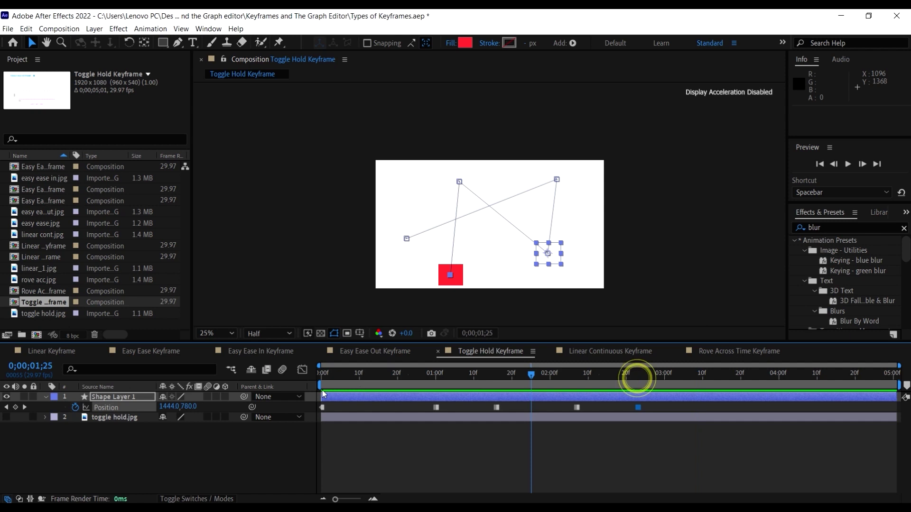
pyautogui.click(679, 436)
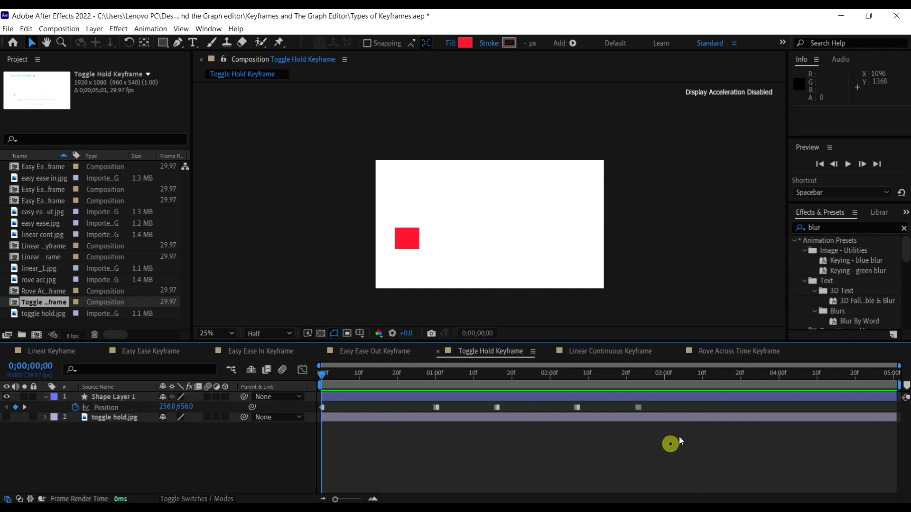
# - Select the square's Position keyframes along the timeline and try Toggle Hold Keyframe on them
pyautogui.moveTo(666, 406); pyautogui.dragTo(332, 413)
pyautogui.hotkey('ctrl', 'alt', 'h')
pyautogui.click(385, 440)
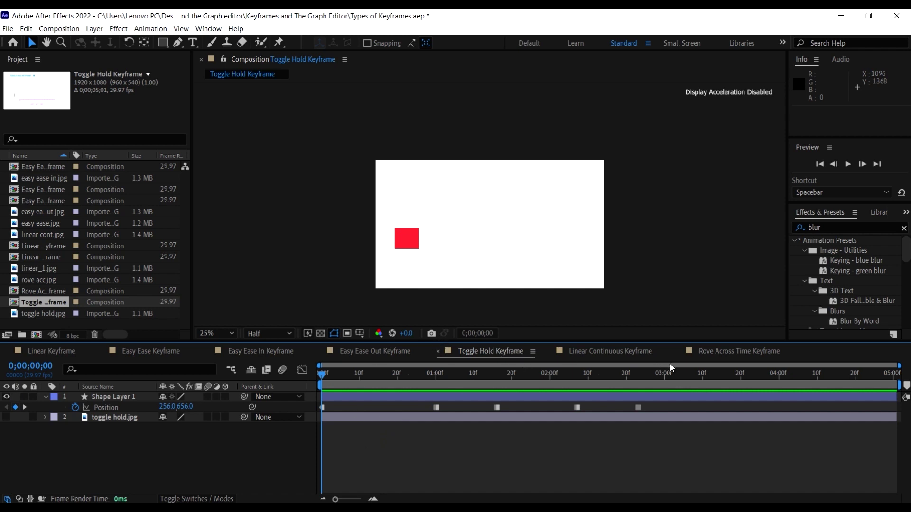
# - Open the Linear Continuous Keyframe composition and examine its reference image's round keyframe symbol and speed graph
pyautogui.click(641, 350)
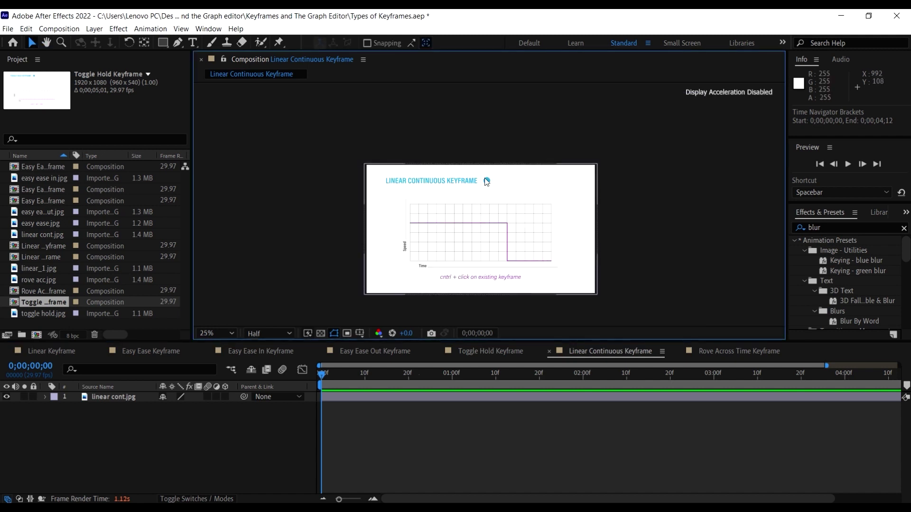
pyautogui.scroll(4, 491, 167)
pyautogui.moveTo(494, 173); pyautogui.dragTo(520, 244)
pyautogui.scroll(-2, 579, 215)
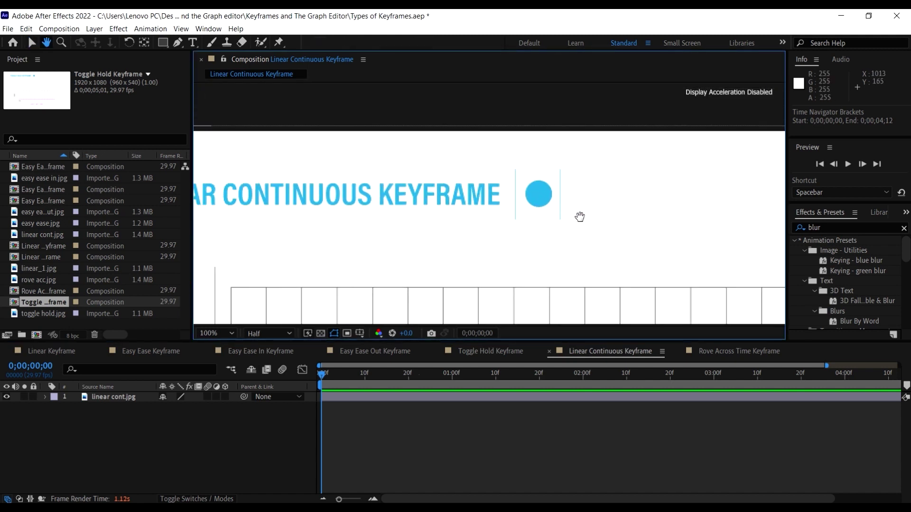
pyautogui.press('v')
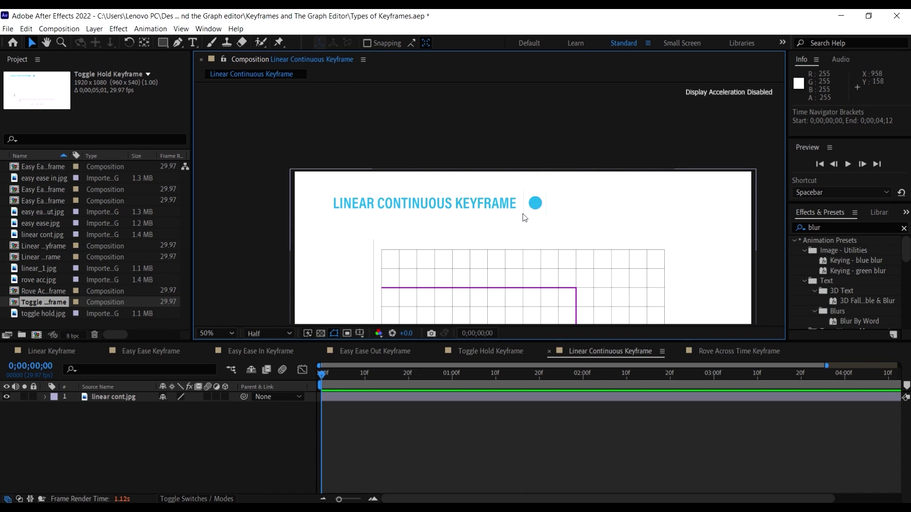
# - Hide the linear cont.jpg layer and draw a red square about 184 by 180 px near the frame's lower-left corner
pyautogui.scroll(-2, 518, 213)
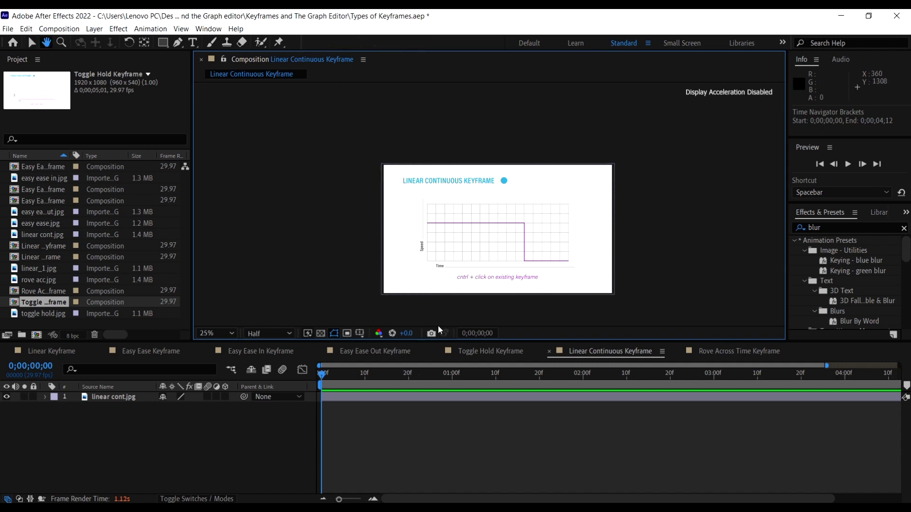
pyautogui.click(7, 398)
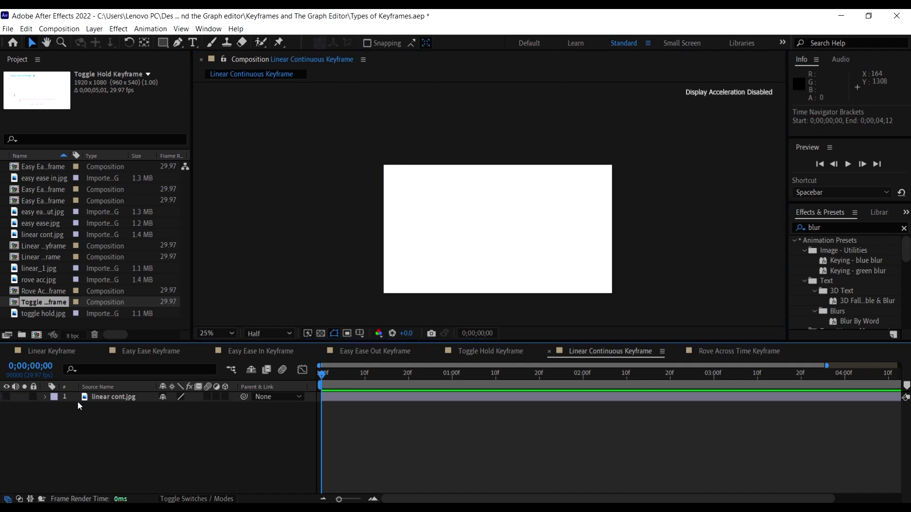
pyautogui.moveTo(162, 42)
pyautogui.mouseDown()
pyautogui.moveTo(196, 56)
pyautogui.moveTo(209, 94)
pyautogui.mouseUp()
pyautogui.moveTo(402, 243); pyautogui.dragTo(426, 266)
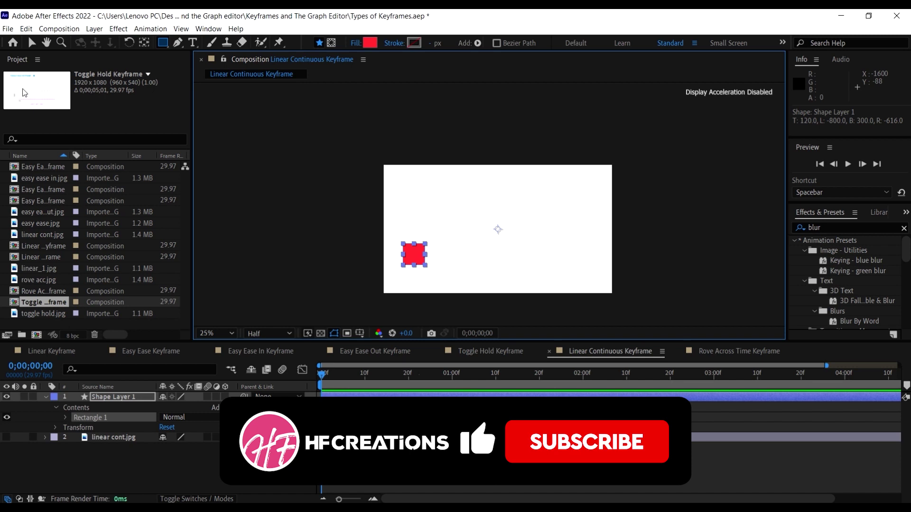
# - Move the shape layer's anchor point from the frame centre to the middle of the red square
pyautogui.click(31, 43)
pyautogui.click(228, 198)
pyautogui.click(424, 256)
pyautogui.click(144, 42)
pyautogui.moveTo(499, 229); pyautogui.dragTo(416, 257)
pyautogui.click(32, 43)
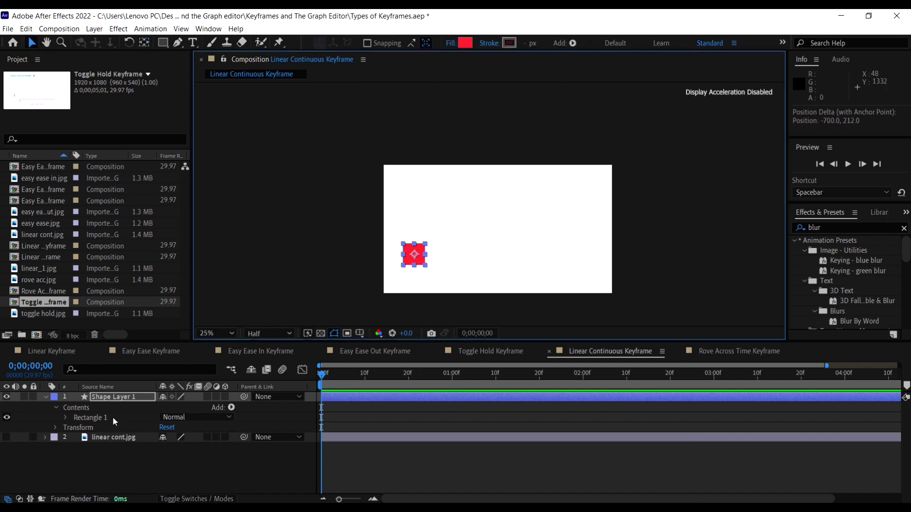
# - Keyframe the square's Position at frames 0, 10, 18 and 28, moving it to about 720, 388, then 744, 792, then 1248, 384
pyautogui.press('p')
pyautogui.click(74, 407)
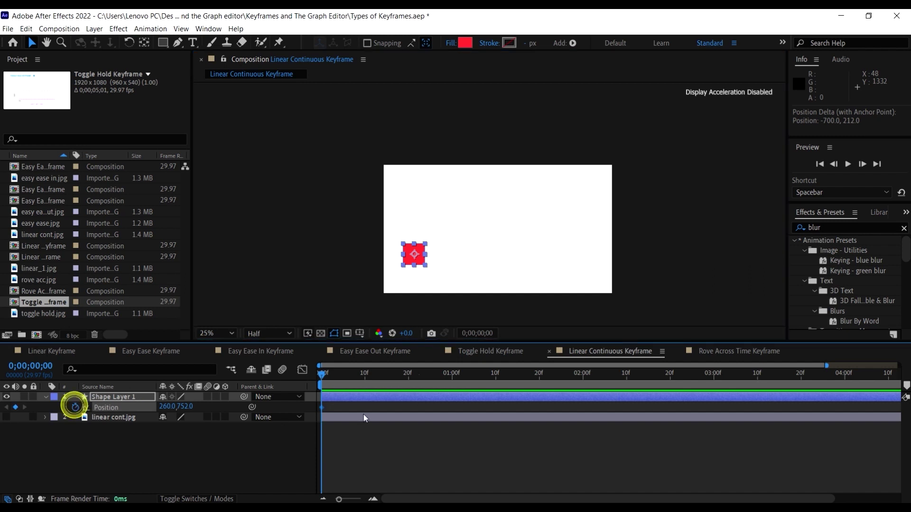
pyautogui.click(366, 378)
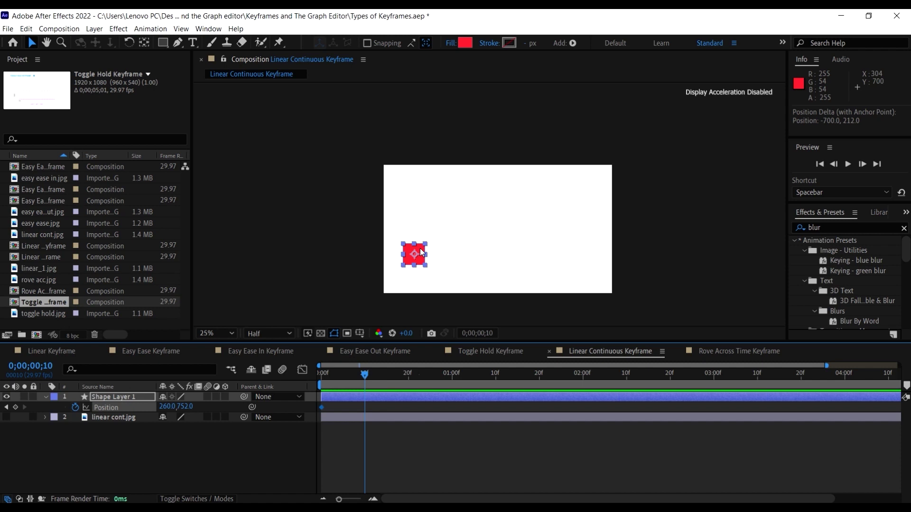
pyautogui.moveTo(423, 252); pyautogui.dragTo(482, 209)
pyautogui.click(400, 373)
pyautogui.moveTo(476, 210); pyautogui.dragTo(473, 264)
pyautogui.moveTo(400, 374); pyautogui.dragTo(444, 374)
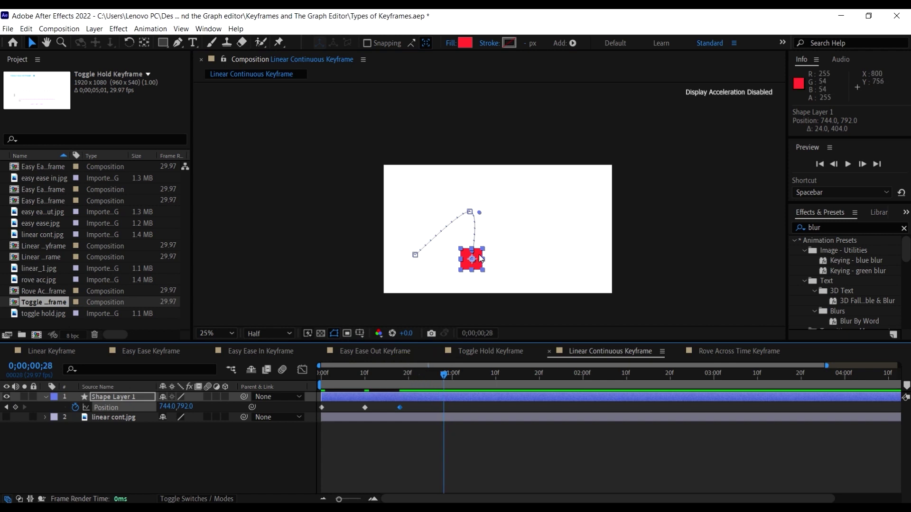
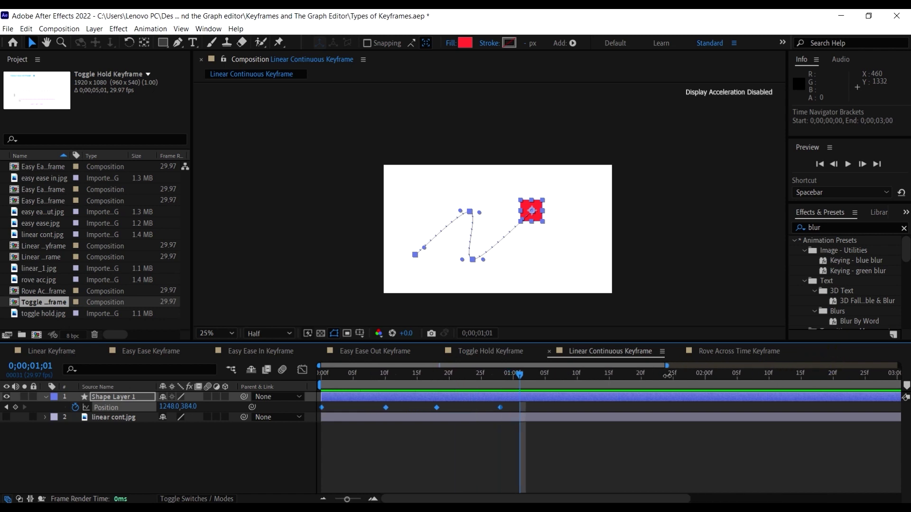
# - Apply Easy Ease to all four Position keyframes and preview the motion from the start of the composition
pyautogui.moveTo(463, 371); pyautogui.dragTo(324, 385)
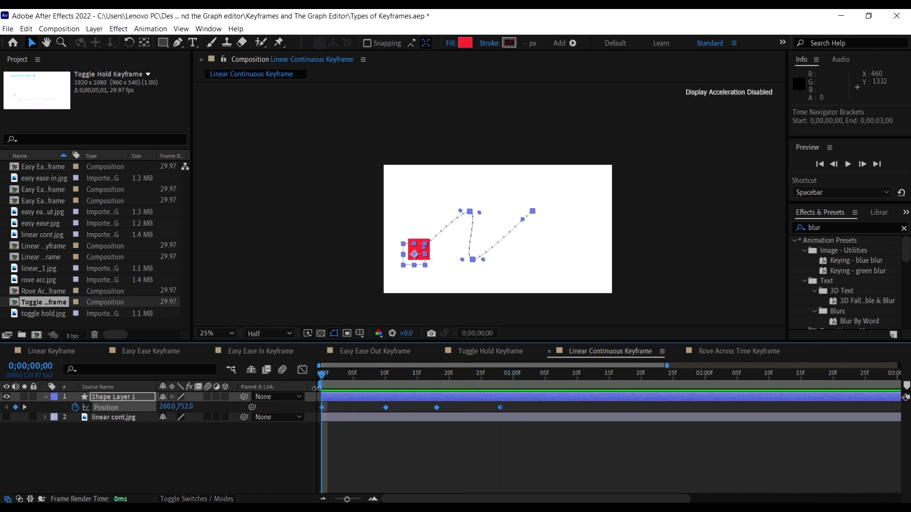
pyautogui.rightClick(386, 408)
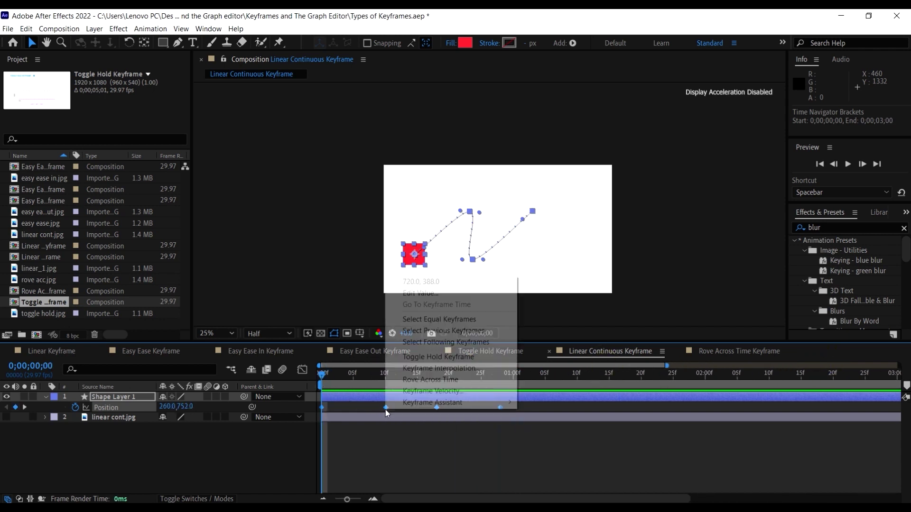
pyautogui.moveTo(427, 402)
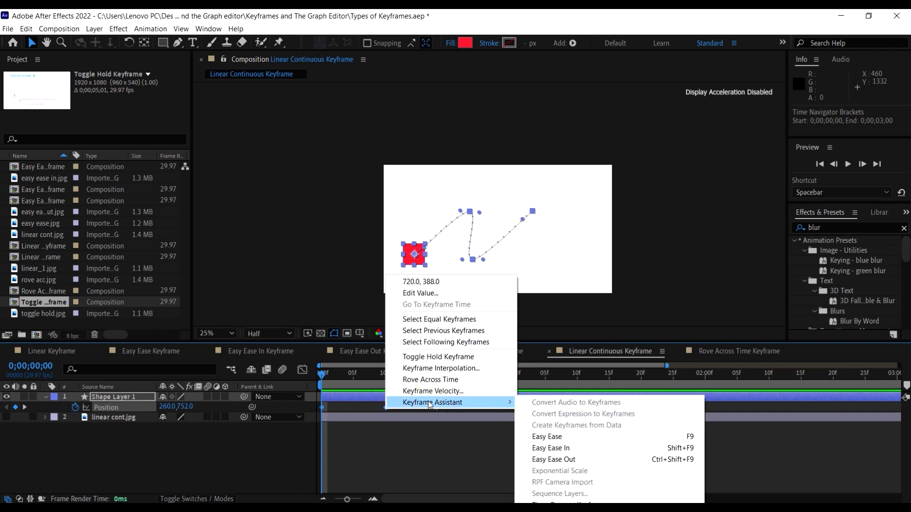
pyautogui.click(564, 436)
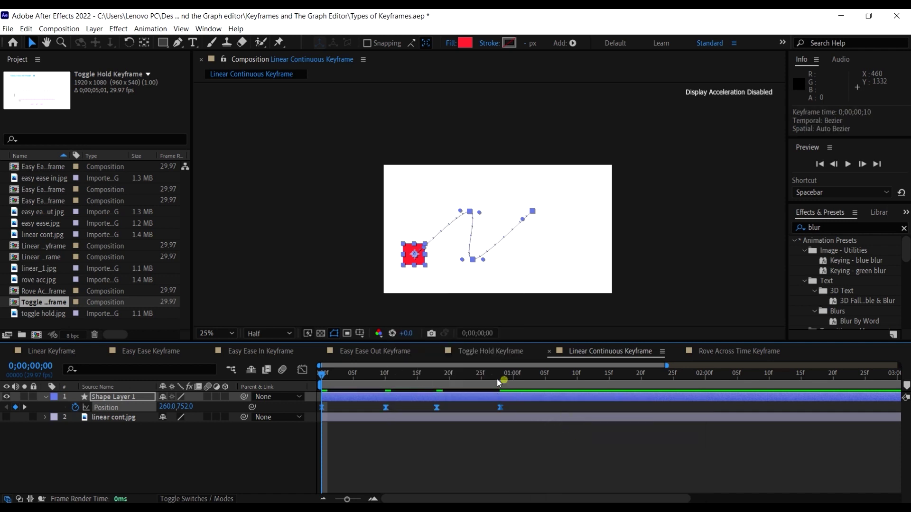
pyautogui.press('space')
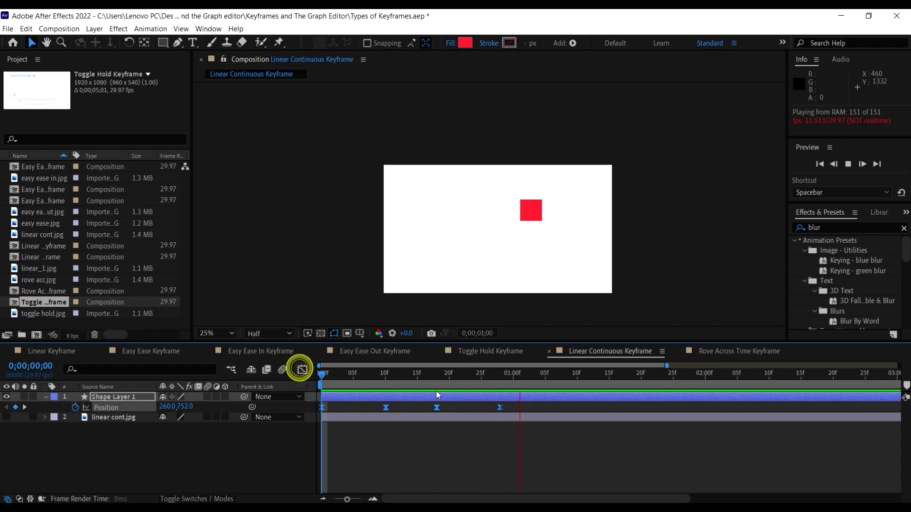
# - In the speed graph, shift the third Position keyframe to frame 19 and raise the two middle keyframes' outgoing speeds slightly
pyautogui.click(303, 369)
pyautogui.moveTo(525, 381); pyautogui.dragTo(444, 383)
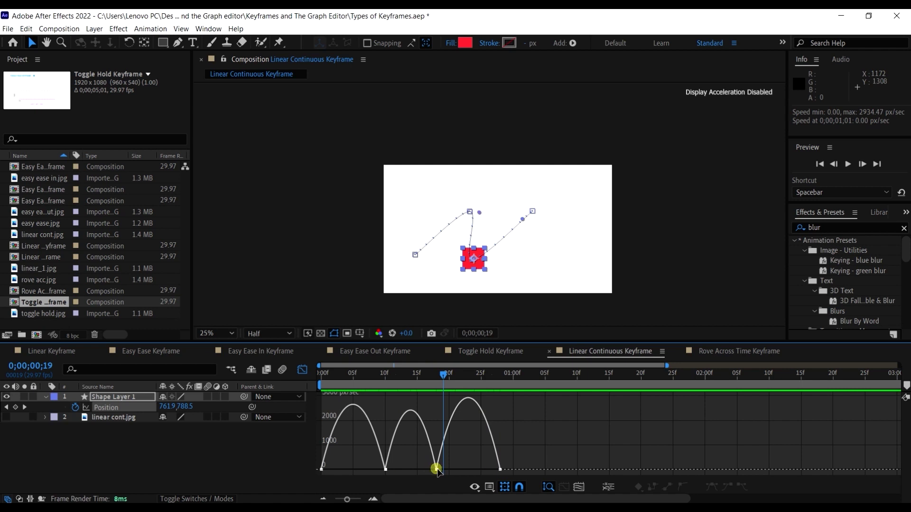
pyautogui.moveTo(438, 470)
pyautogui.mouseDown()
pyautogui.moveTo(436, 463)
pyautogui.moveTo(464, 459)
pyautogui.moveTo(433, 458)
pyautogui.moveTo(443, 472)
pyautogui.moveTo(431, 457)
pyautogui.moveTo(444, 464)
pyautogui.mouseUp()
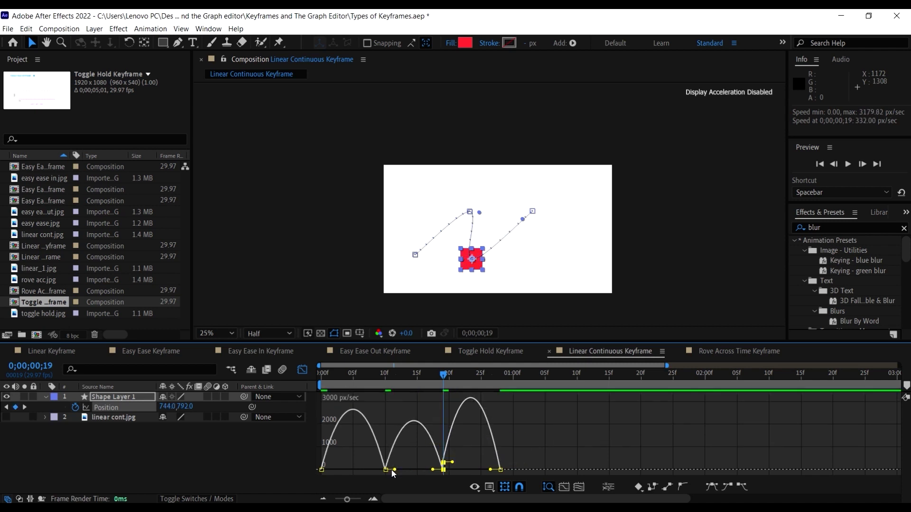
pyautogui.moveTo(389, 467); pyautogui.dragTo(387, 464)
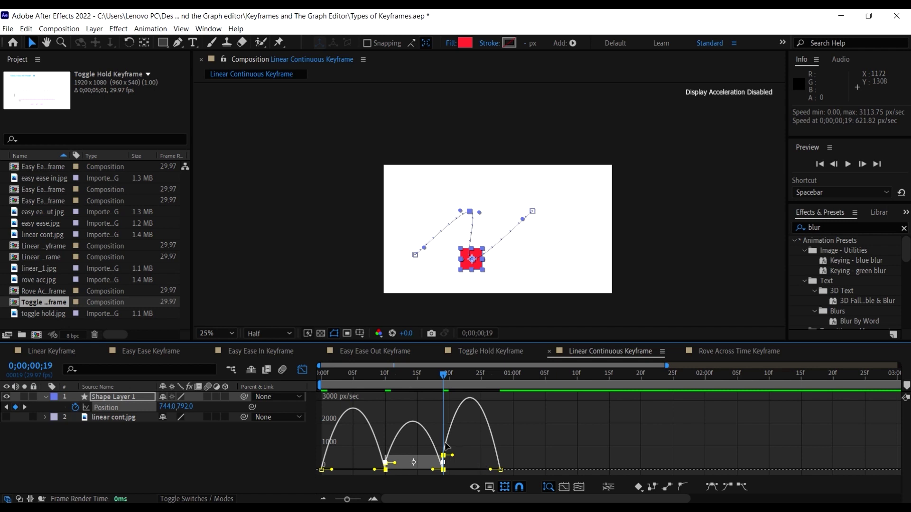
pyautogui.click(303, 370)
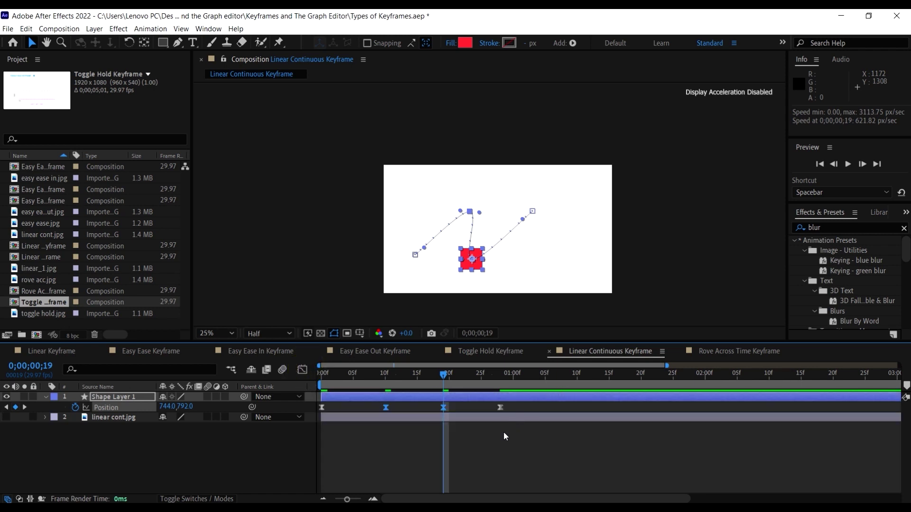
# - Convert the two middle Position keyframes to Auto Bezier and scrub back through the motion to about frame 9
pyautogui.keyDown('ctrl'); pyautogui.click(443, 408); pyautogui.keyUp('ctrl')
pyautogui.keyDown('ctrl'); pyautogui.click(443, 407); pyautogui.keyUp('ctrl')
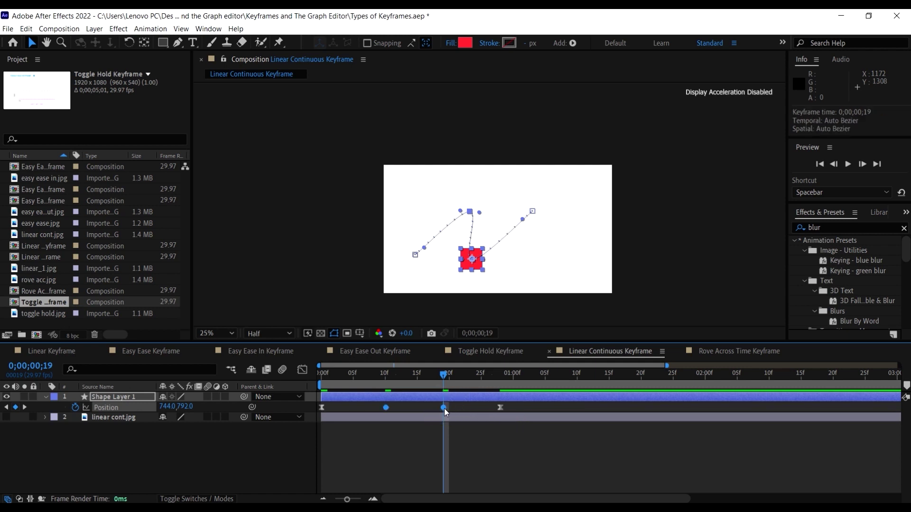
pyautogui.click(469, 420)
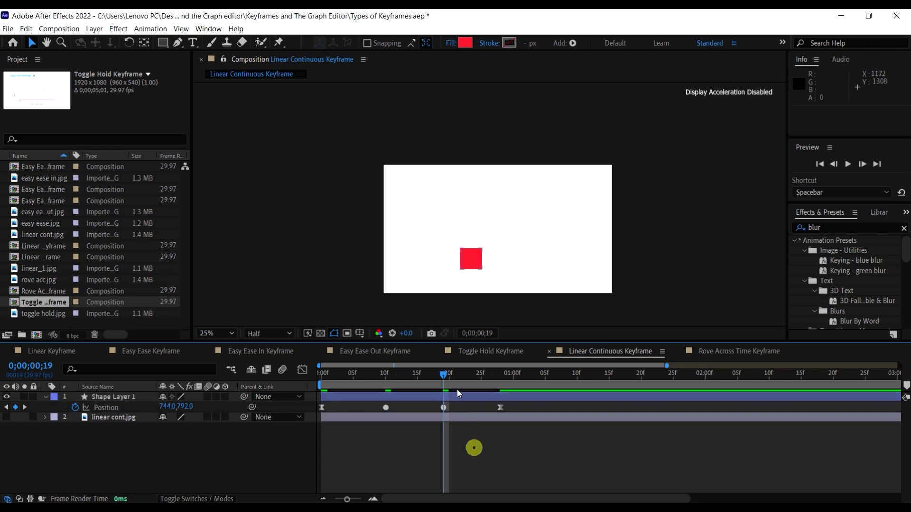
pyautogui.moveTo(452, 387); pyautogui.dragTo(381, 384)
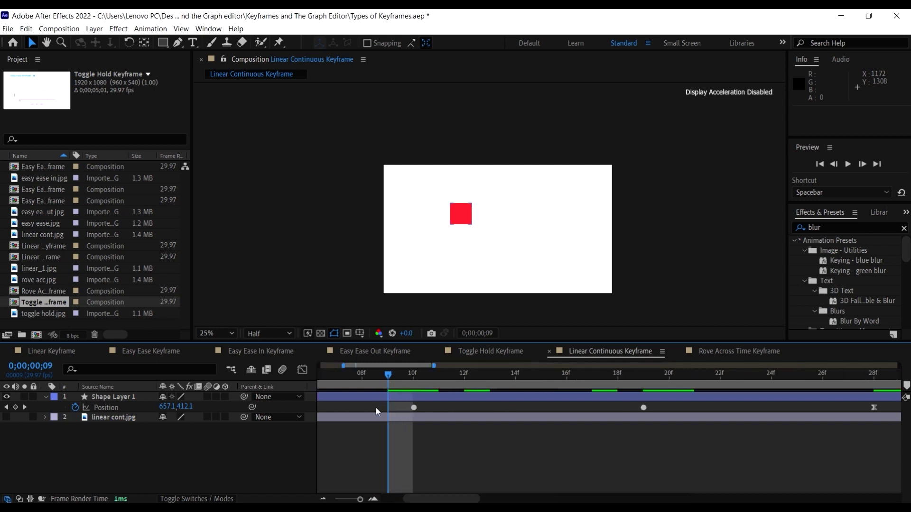
# - Select all Position keyframes, show their speed graph, and raise the second keyframe's speed level with the third's
pyautogui.scroll(3, 376, 408)
pyautogui.scroll(-5, 372, 411)
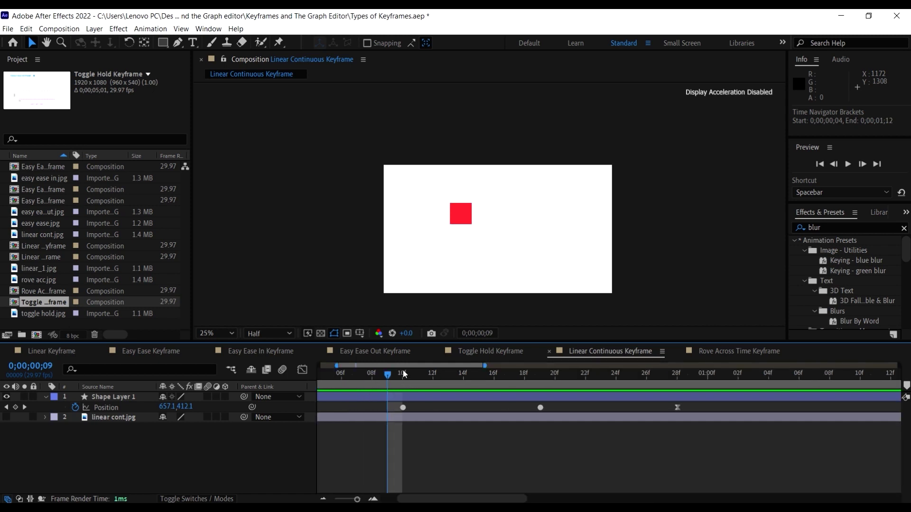
pyautogui.scroll(4, 393, 366)
pyautogui.scroll(-2, 422, 404)
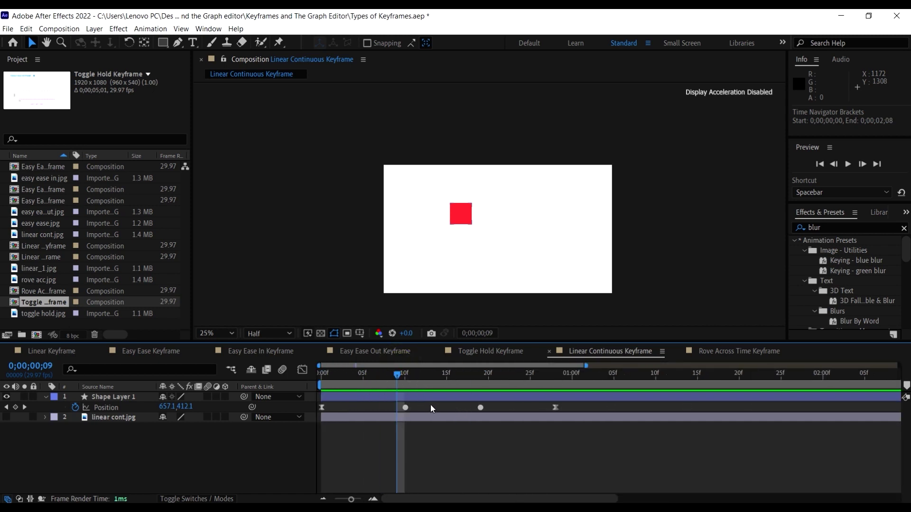
pyautogui.moveTo(575, 409); pyautogui.dragTo(331, 405)
pyautogui.moveTo(602, 408); pyautogui.dragTo(313, 401)
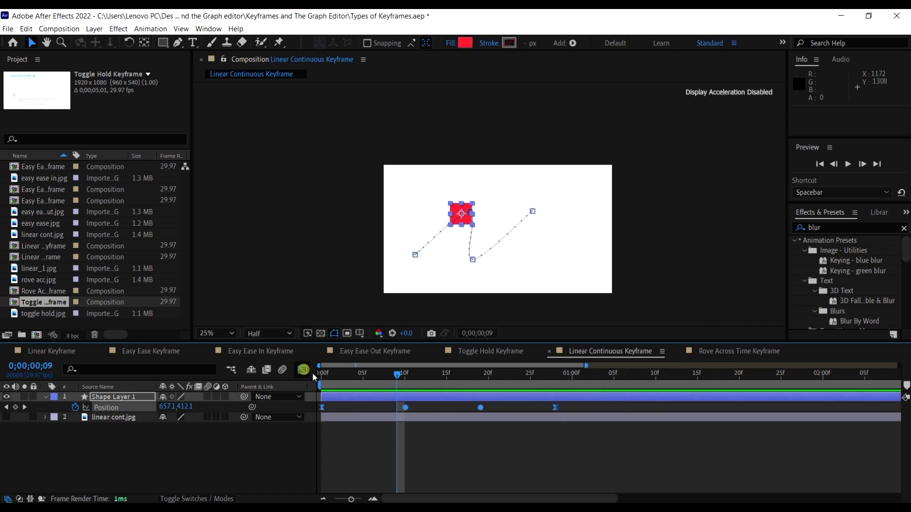
pyautogui.click(304, 370)
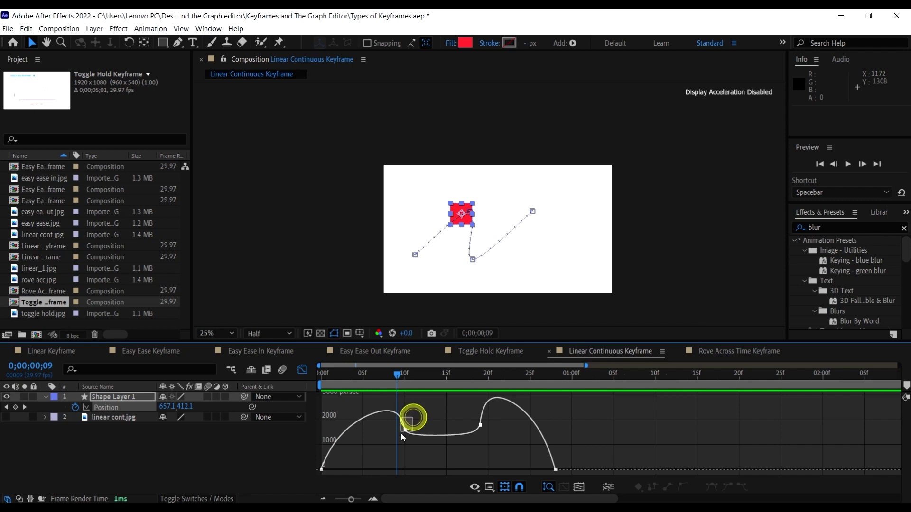
pyautogui.doubleClick(401, 433)
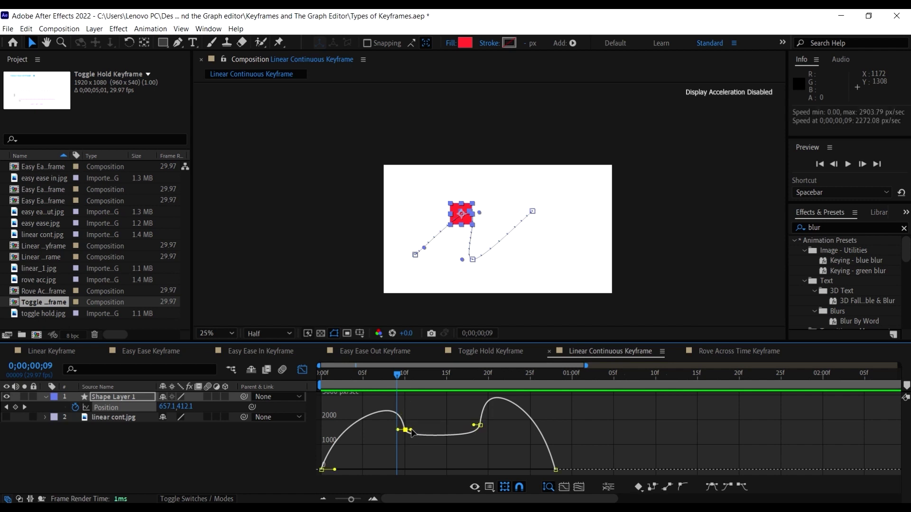
pyautogui.moveTo(413, 438)
pyautogui.mouseDown()
pyautogui.moveTo(394, 415)
pyautogui.moveTo(399, 452)
pyautogui.moveTo(400, 417)
pyautogui.moveTo(403, 426)
pyautogui.mouseUp()
pyautogui.moveTo(475, 425)
pyautogui.mouseDown()
pyautogui.moveTo(468, 440)
pyautogui.moveTo(458, 430)
pyautogui.moveTo(473, 425)
pyautogui.mouseUp()
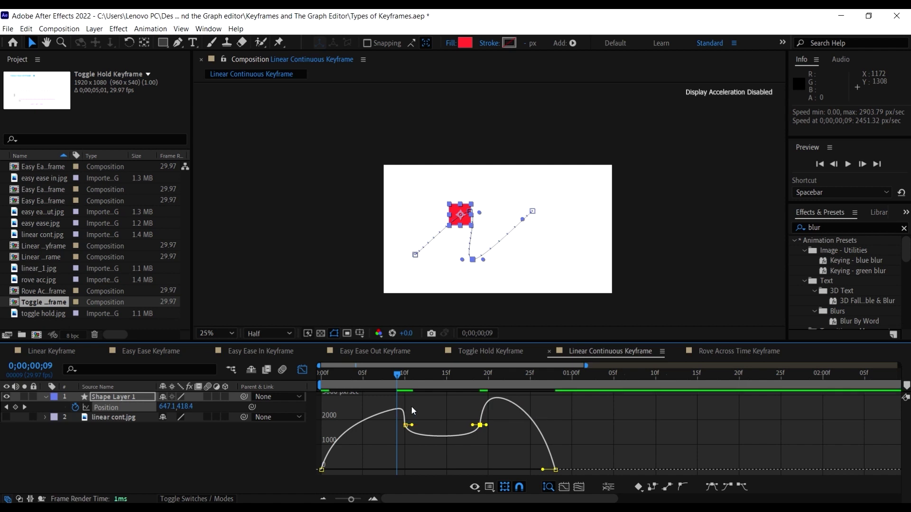
# - Shorten the second keyframe's speed handle, then lengthen the first keyframe's outgoing and the last keyframe's incoming handles
pyautogui.click(412, 424)
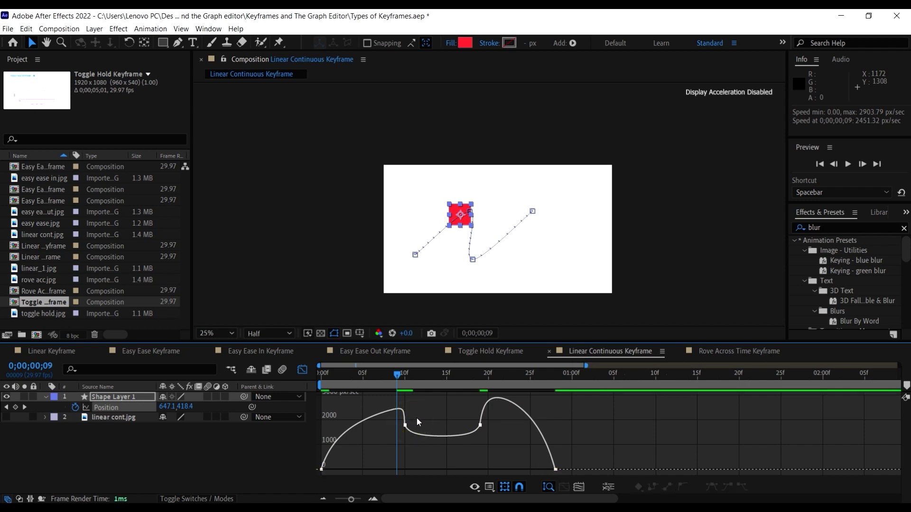
pyautogui.click(404, 426)
pyautogui.moveTo(421, 425)
pyautogui.mouseDown()
pyautogui.moveTo(428, 430)
pyautogui.moveTo(407, 430)
pyautogui.mouseUp()
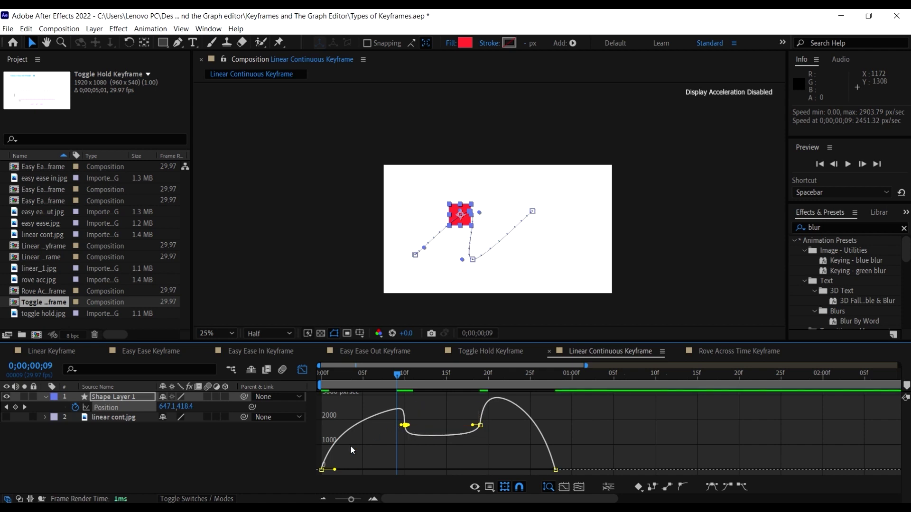
pyautogui.moveTo(334, 471)
pyautogui.mouseDown()
pyautogui.moveTo(327, 474)
pyautogui.moveTo(348, 474)
pyautogui.mouseUp()
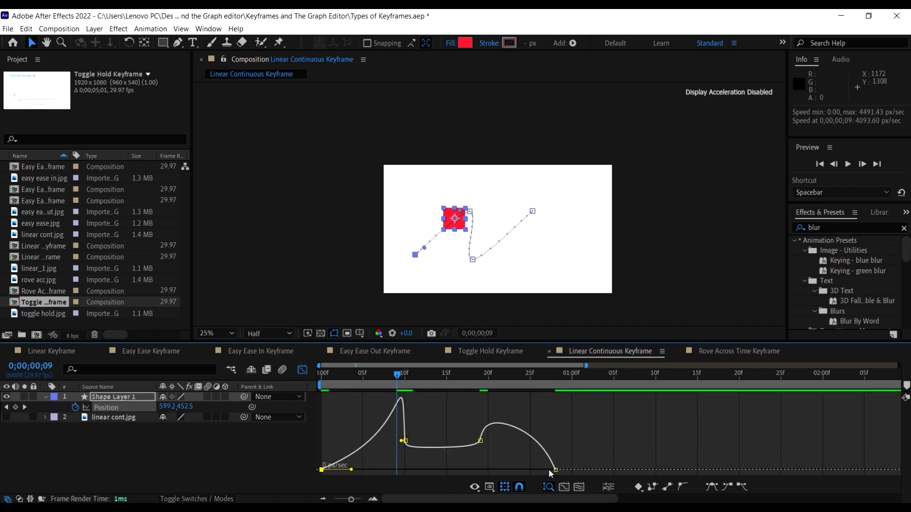
pyautogui.click(556, 470)
pyautogui.moveTo(554, 470); pyautogui.dragTo(522, 474)
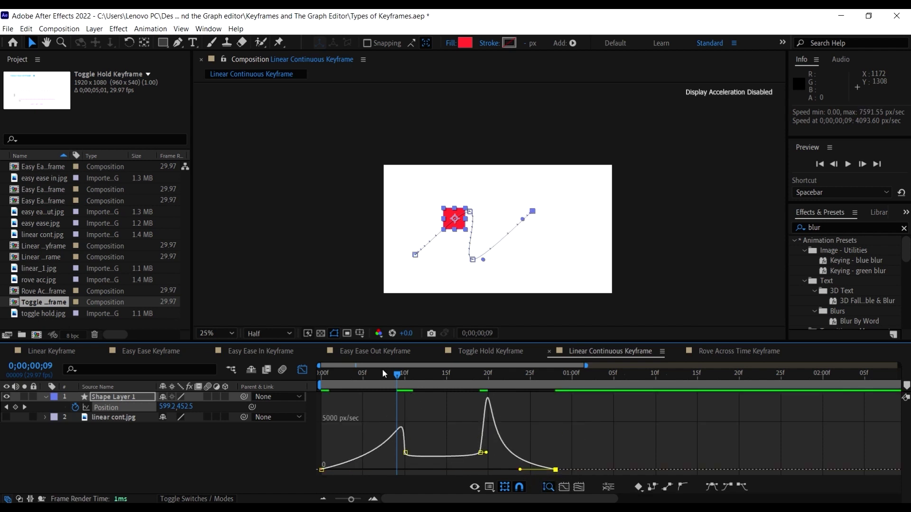
# - Preview the square's adjusted motion, scrub back to frame 3, and return the timeline to its layer keyframe view
pyautogui.press('space')
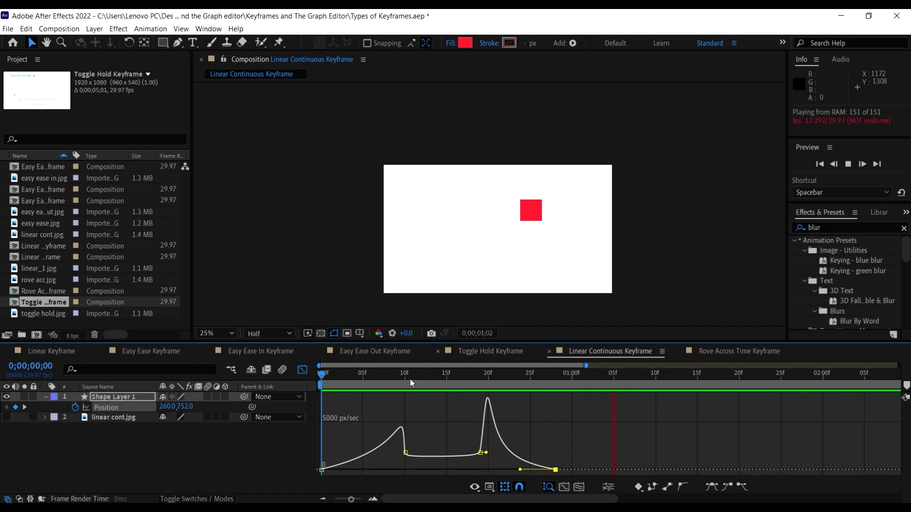
pyautogui.moveTo(428, 376); pyautogui.dragTo(346, 375)
pyautogui.click(306, 371)
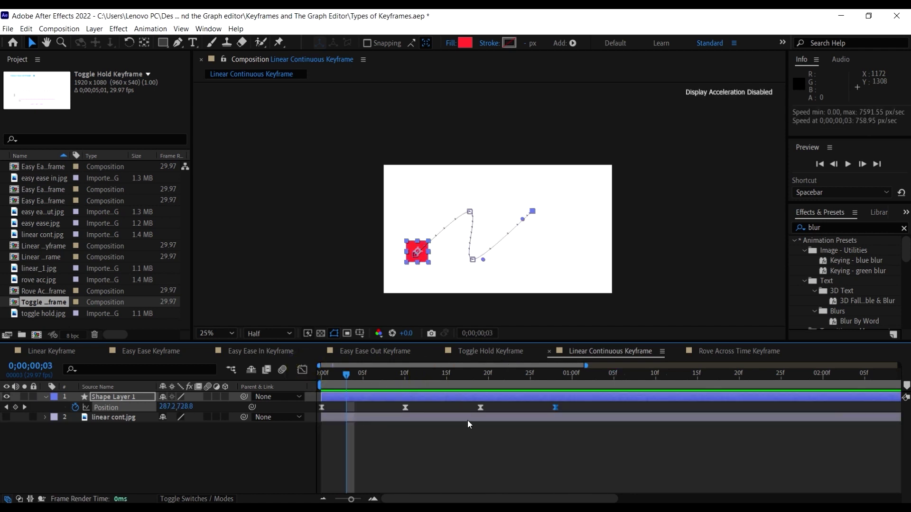
# - Deselect the shape layer, return to the composition's start, and open the Rove Across Time Keyframe composition
pyautogui.click(505, 406)
pyautogui.press('-')
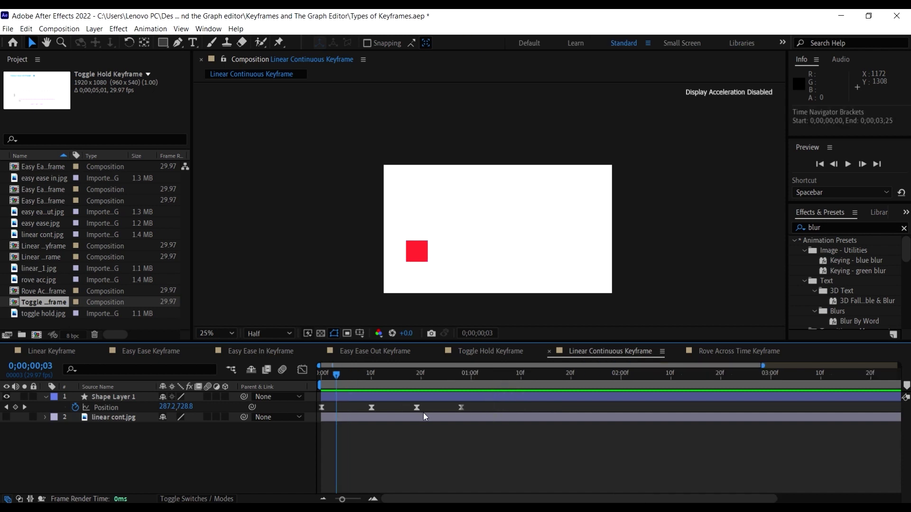
pyautogui.moveTo(369, 374); pyautogui.dragTo(274, 377)
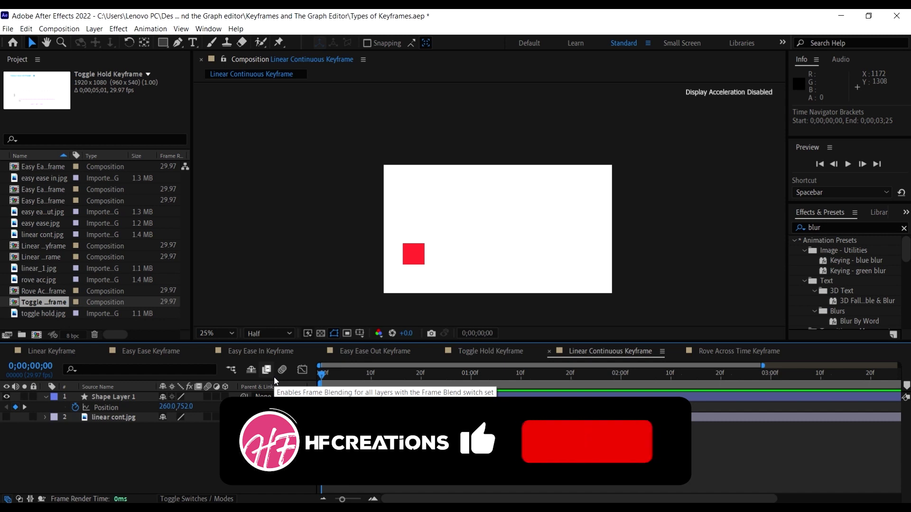
pyautogui.click(739, 350)
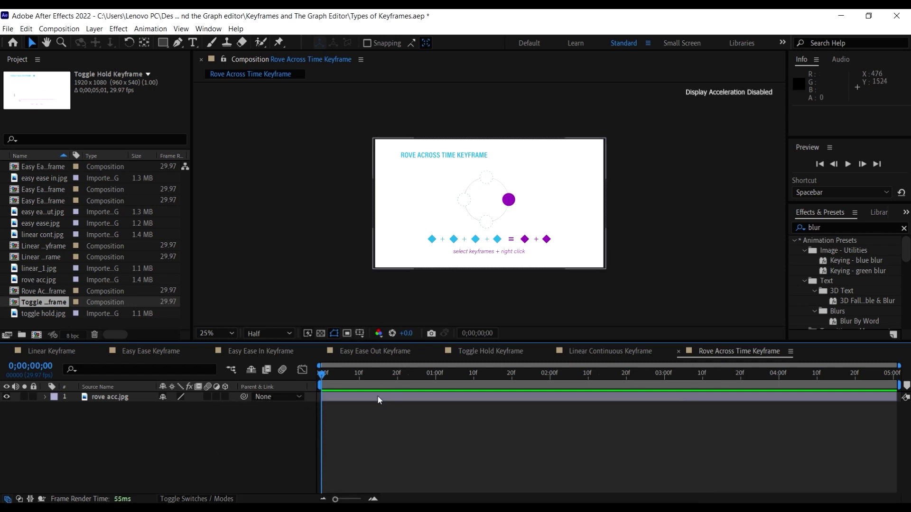
# - Hide the rove acc.jpg layer and draw a red rectangle about 172 by 196 px in the frame's lower-left area
pyautogui.moveTo(354, 380); pyautogui.dragTo(322, 378)
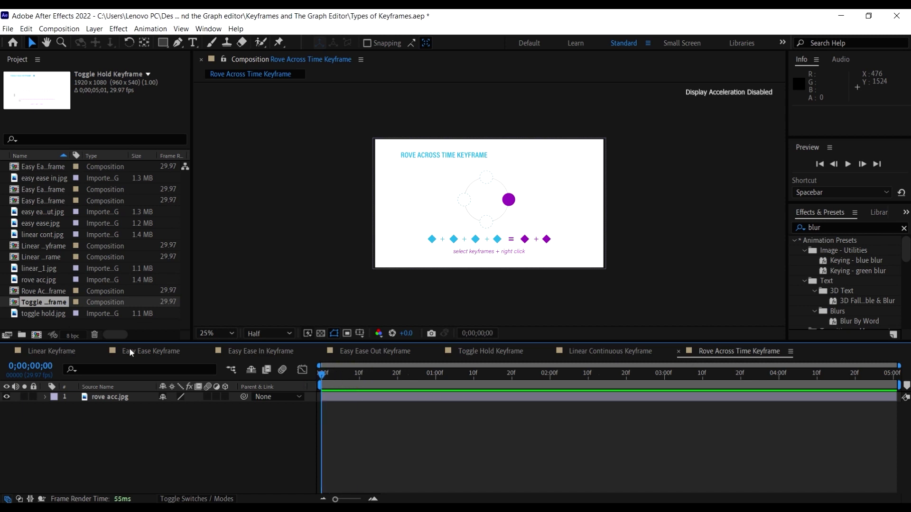
pyautogui.click(6, 397)
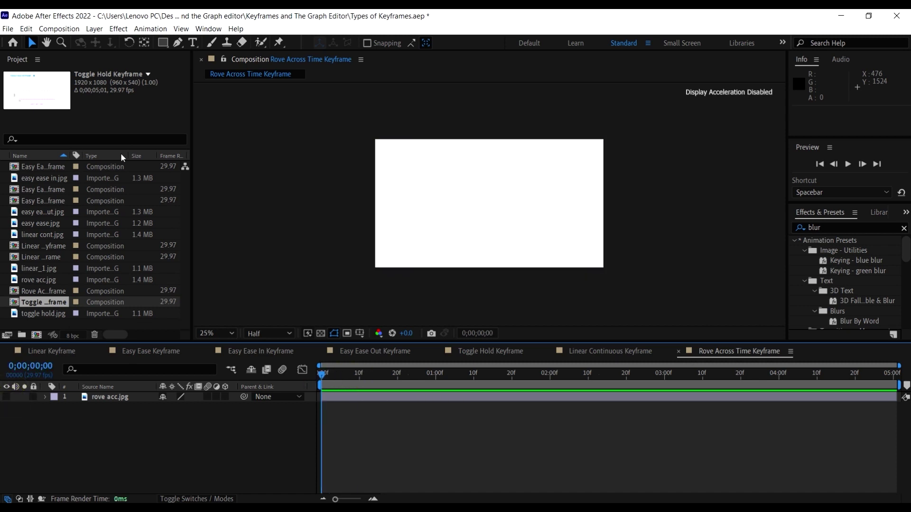
pyautogui.click(162, 42)
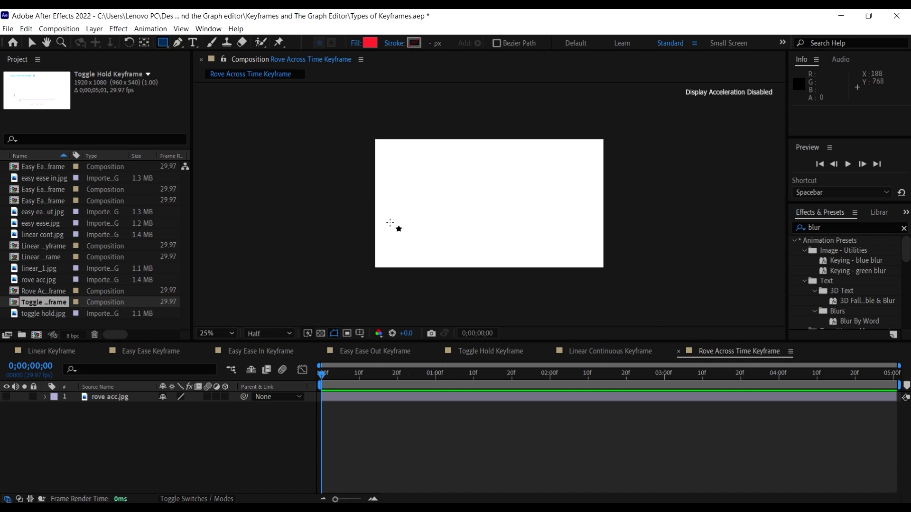
pyautogui.moveTo(393, 217); pyautogui.dragTo(414, 243)
pyautogui.click(31, 43)
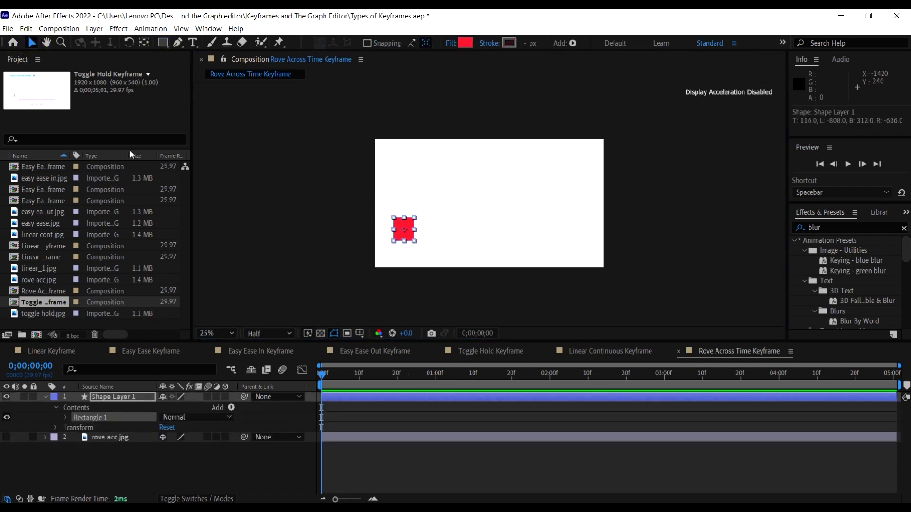
pyautogui.click(280, 181)
# - Move the shape layer's anchor point to the centre of the red square
pyautogui.click(118, 396)
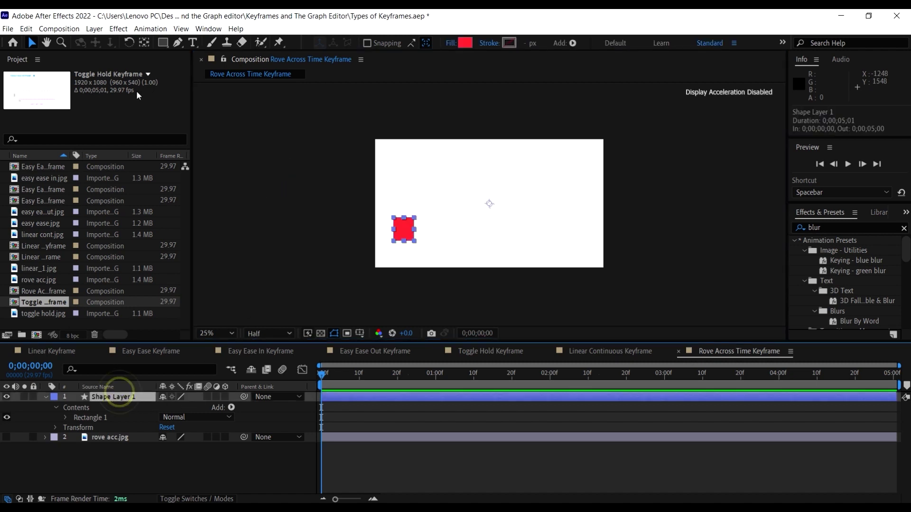
pyautogui.click(144, 42)
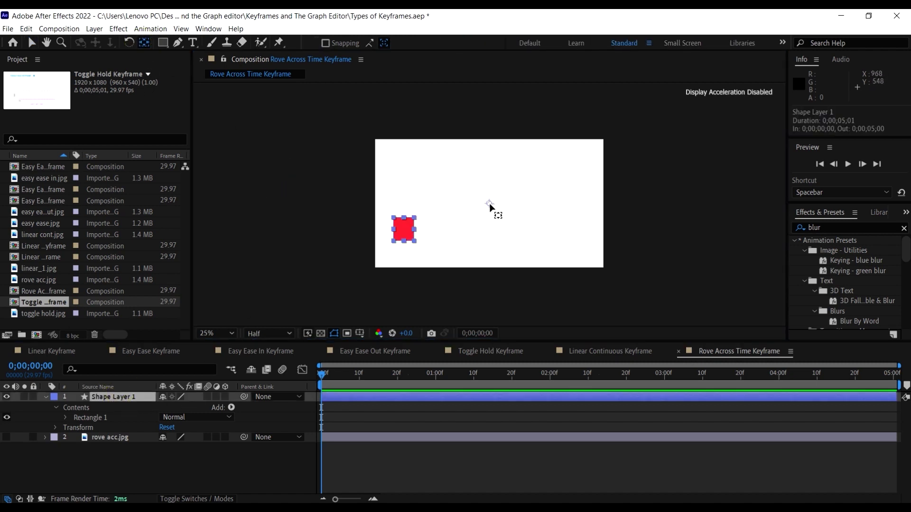
pyautogui.moveTo(490, 203); pyautogui.dragTo(404, 231)
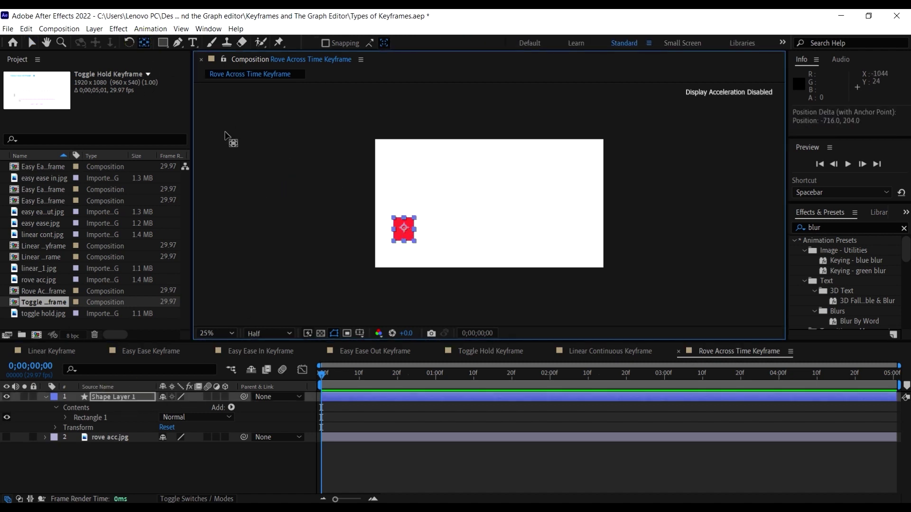
pyautogui.click(32, 43)
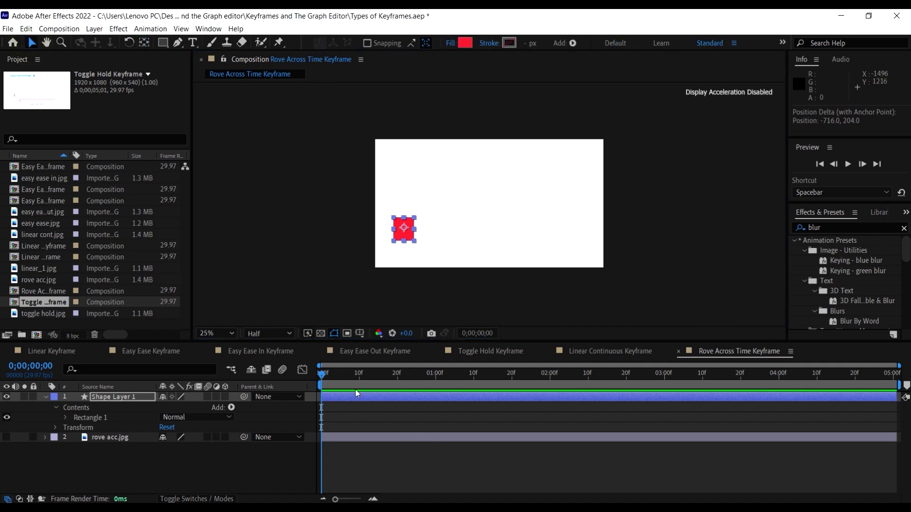
# - Keyframe the square's Position at the composition's start, then move it to about 548, 320 at frame 12
pyautogui.click(116, 398)
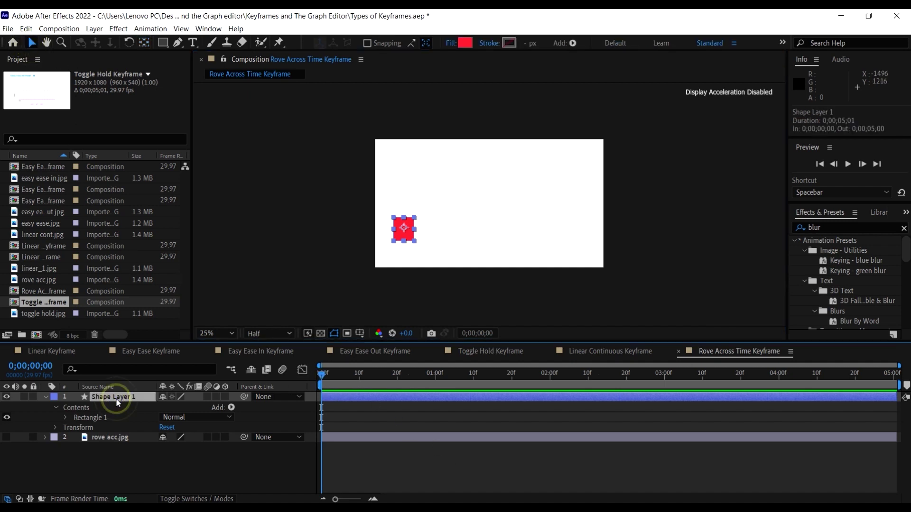
pyautogui.press('p')
pyautogui.click(75, 407)
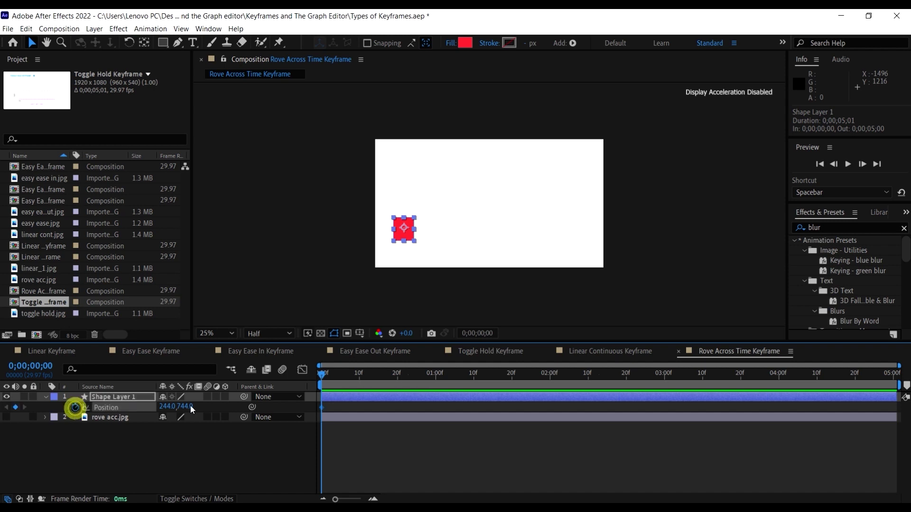
pyautogui.moveTo(356, 377); pyautogui.dragTo(367, 378)
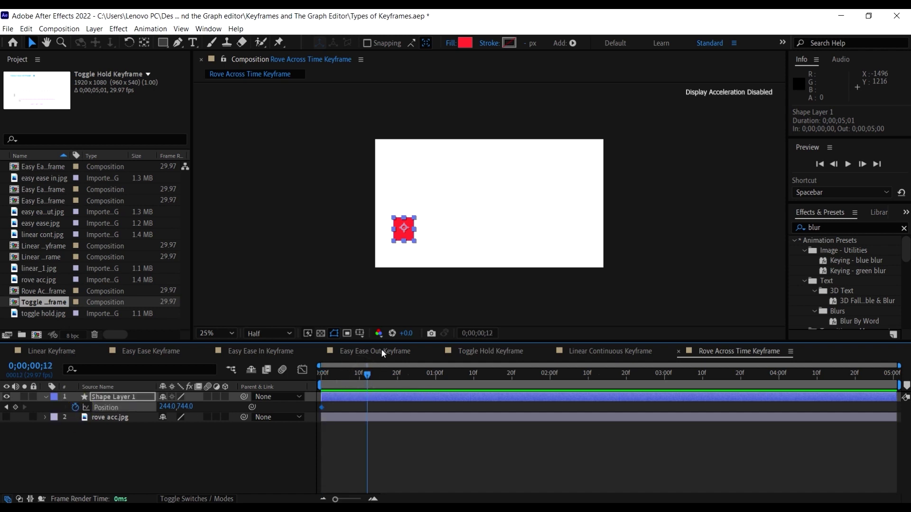
pyautogui.moveTo(409, 243); pyautogui.dragTo(445, 193)
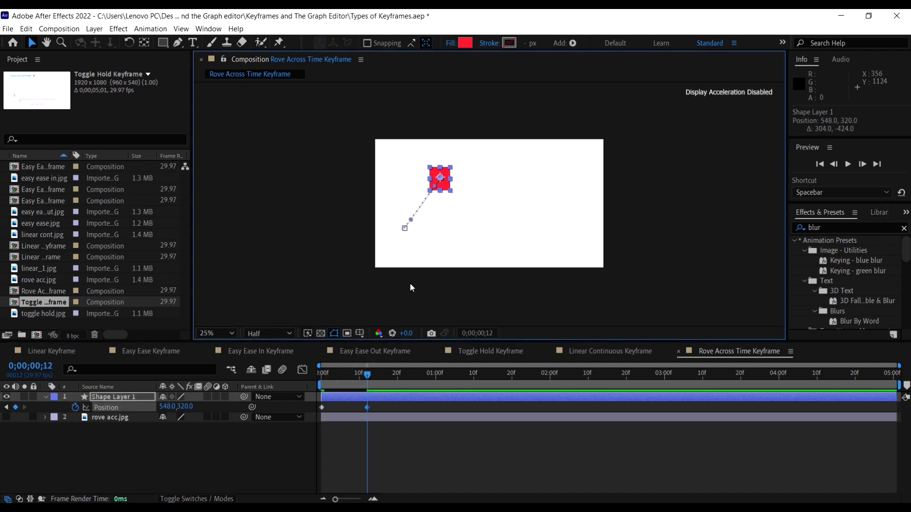
# - Add Position keyframes at about 556, 776 on frame 23 and about 1152, 280 at 0;00;01;01
pyautogui.moveTo(366, 375); pyautogui.dragTo(412, 385)
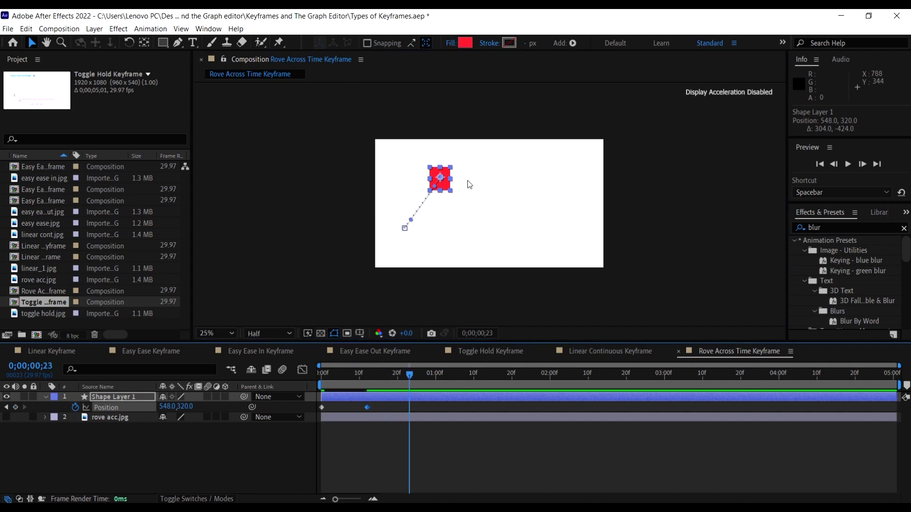
pyautogui.moveTo(448, 187); pyautogui.dragTo(449, 240)
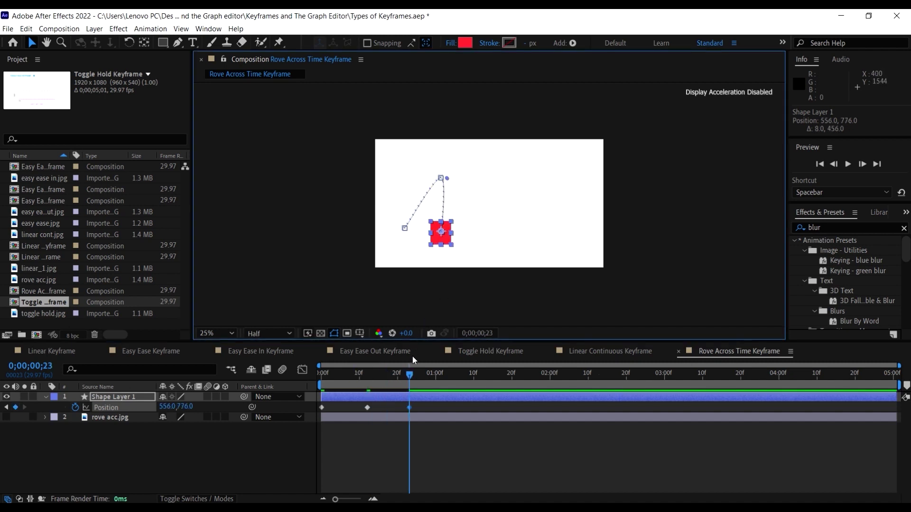
pyautogui.moveTo(425, 376); pyautogui.dragTo(440, 379)
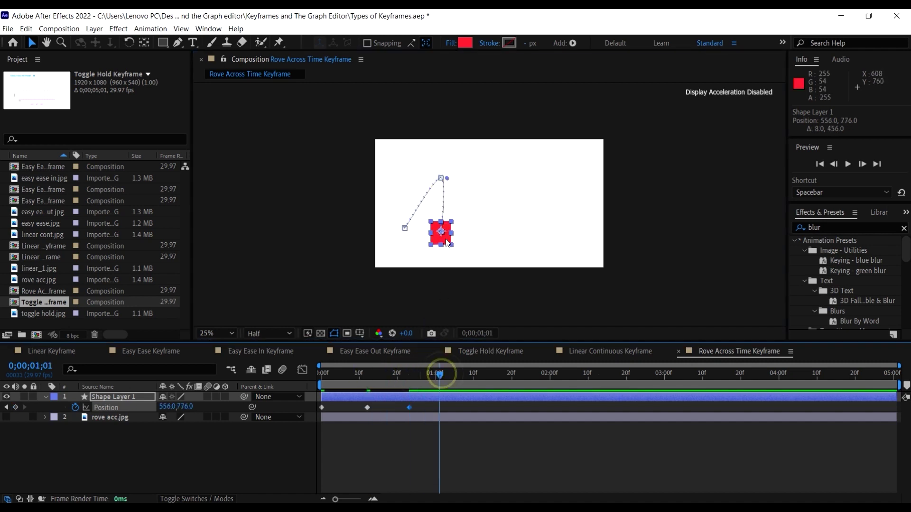
pyautogui.moveTo(447, 243); pyautogui.dragTo(521, 183)
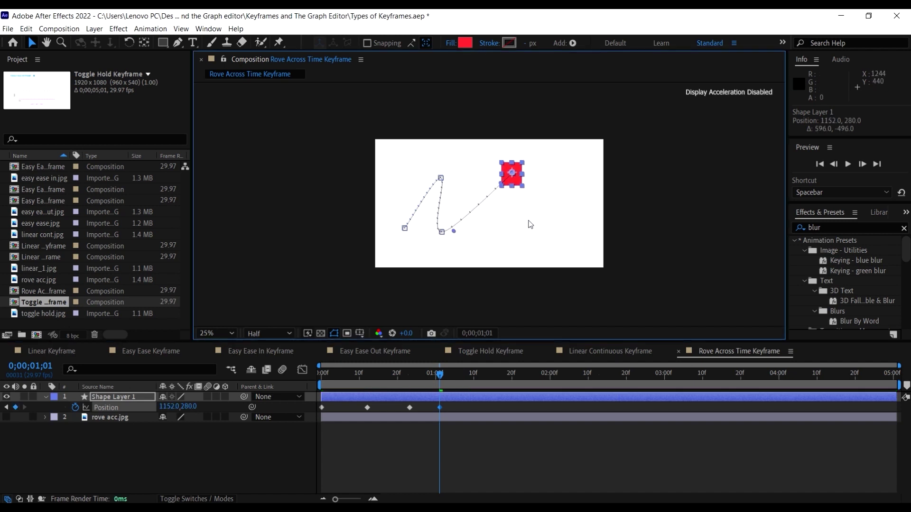
# - Move the last Position keyframe to 0;00;01;03 and shift the two middle keyframes one frame earlier
pyautogui.moveTo(439, 407); pyautogui.dragTo(447, 408)
pyautogui.moveTo(447, 375); pyautogui.dragTo(322, 374)
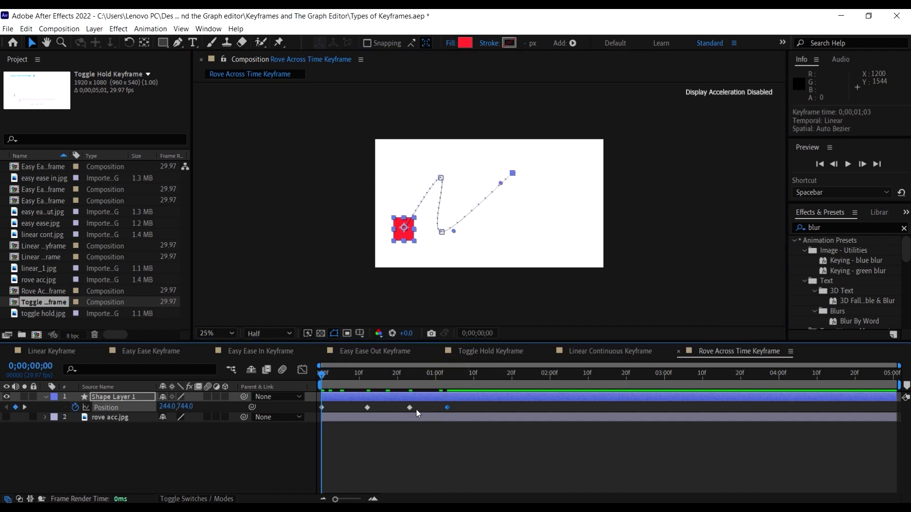
pyautogui.moveTo(416, 409); pyautogui.dragTo(364, 407)
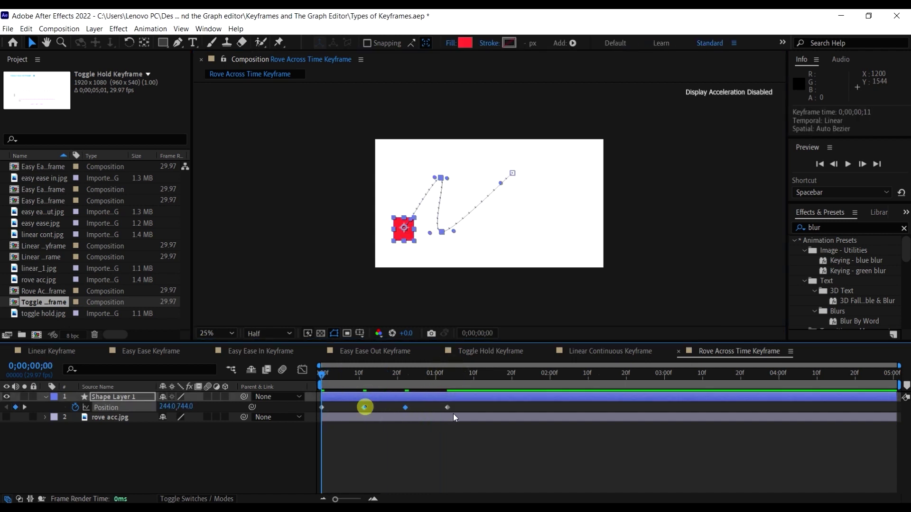
# - Apply Easy Ease to the Position keyframes, preview briefly, and show their speed graph zoomed in on the animated section
pyautogui.press('F9')
pyautogui.press('space')
pyautogui.click(307, 369)
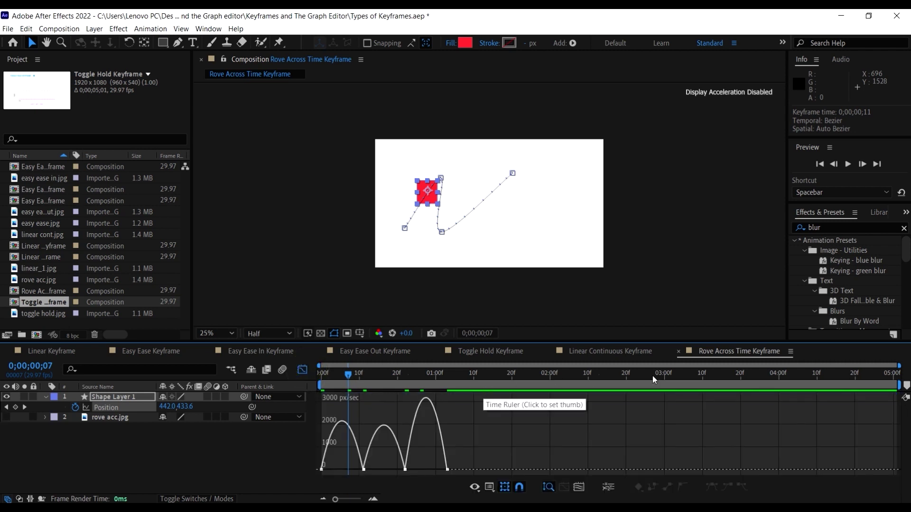
pyautogui.moveTo(899, 366); pyautogui.dragTo(715, 366)
# - Shift the second Position keyframe to frame 10 in the speed graph and return to the layer keyframe view
pyautogui.hotkey('ctrl', 'a')
pyautogui.moveTo(392, 471)
pyautogui.mouseDown()
pyautogui.moveTo(398, 462)
pyautogui.moveTo(367, 464)
pyautogui.moveTo(378, 471)
pyautogui.mouseUp()
pyautogui.click(302, 369)
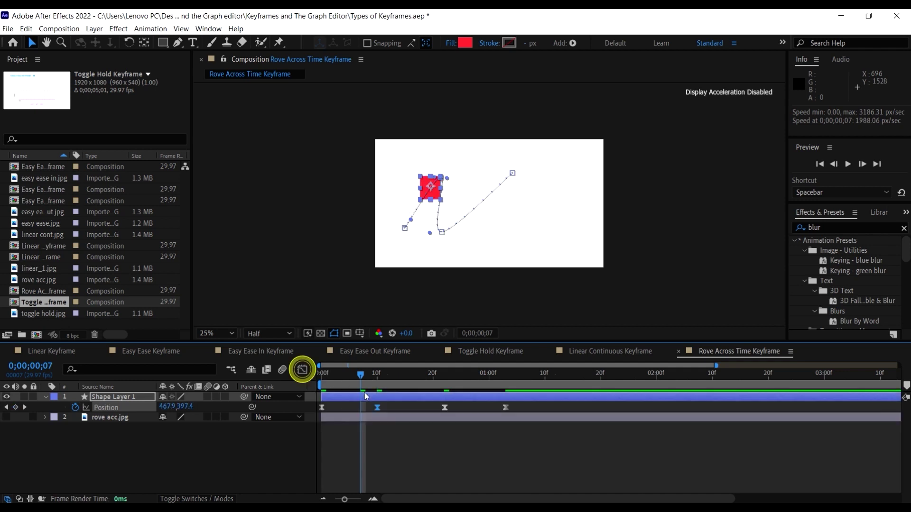
# - Select all Position keyframes and apply Rove Across Time to them
pyautogui.click(546, 446)
pyautogui.moveTo(531, 413); pyautogui.dragTo(345, 412)
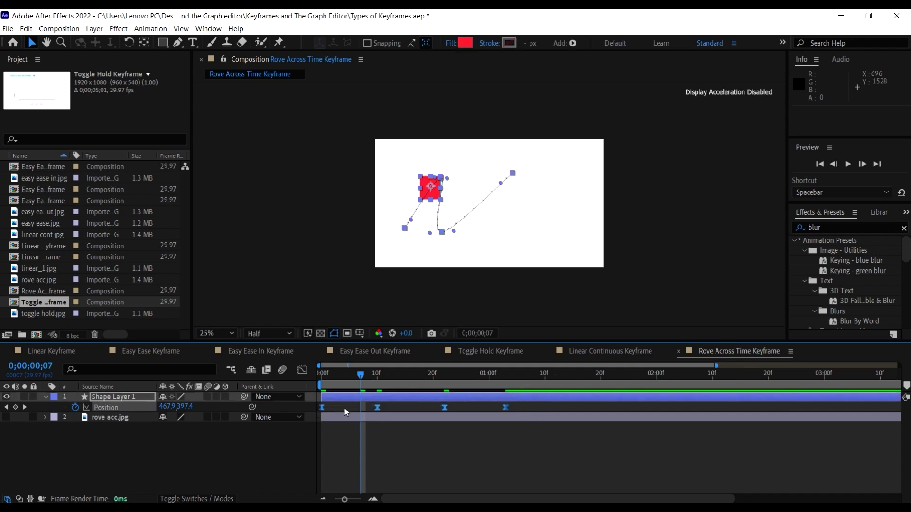
pyautogui.rightClick(445, 408)
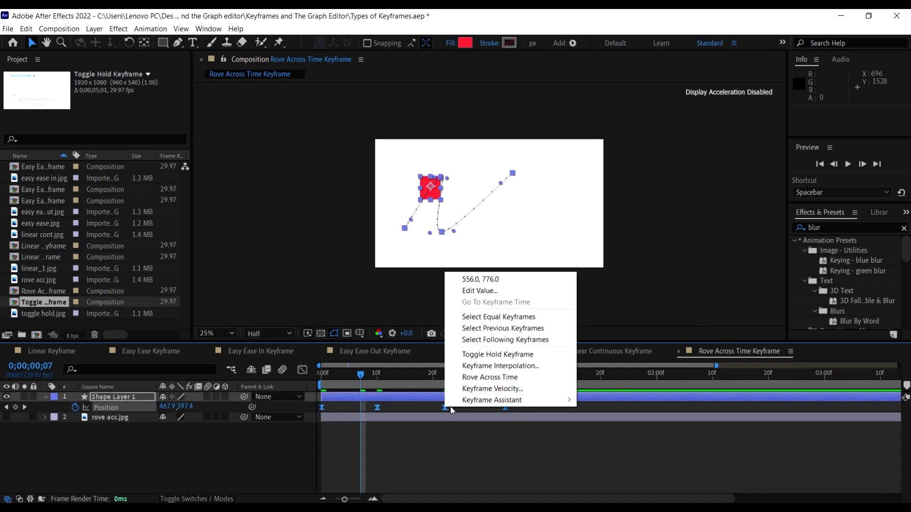
pyautogui.click(490, 378)
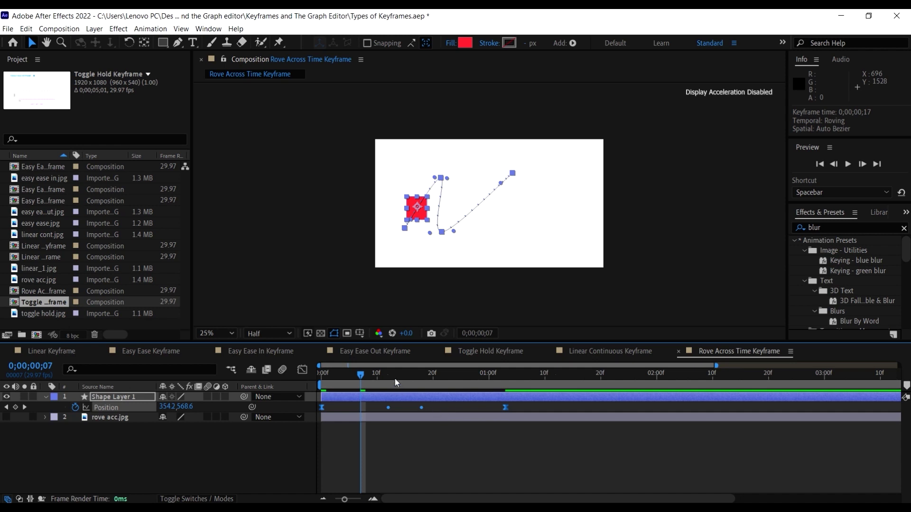
# - Preview the square's roving motion from the composition's start
pyautogui.moveTo(387, 376); pyautogui.dragTo(309, 374)
pyautogui.press('space')
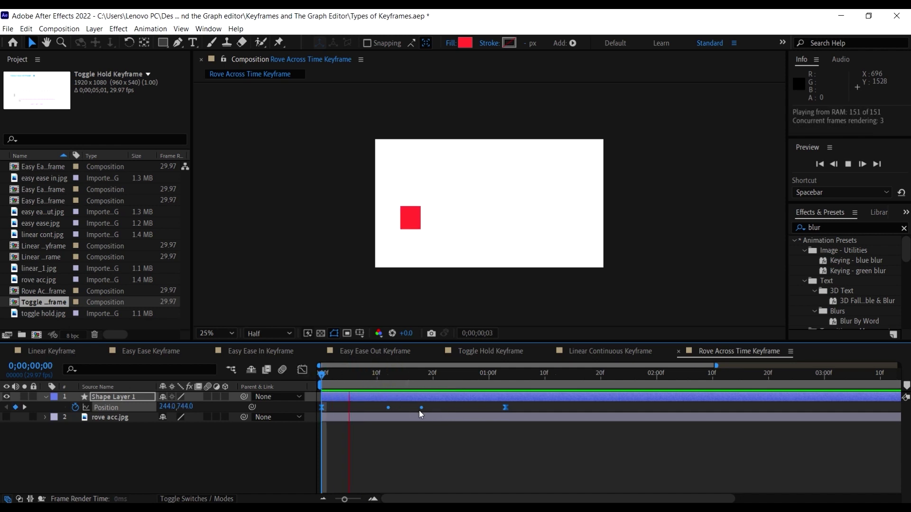
pyautogui.press('space')
pyautogui.press('space')
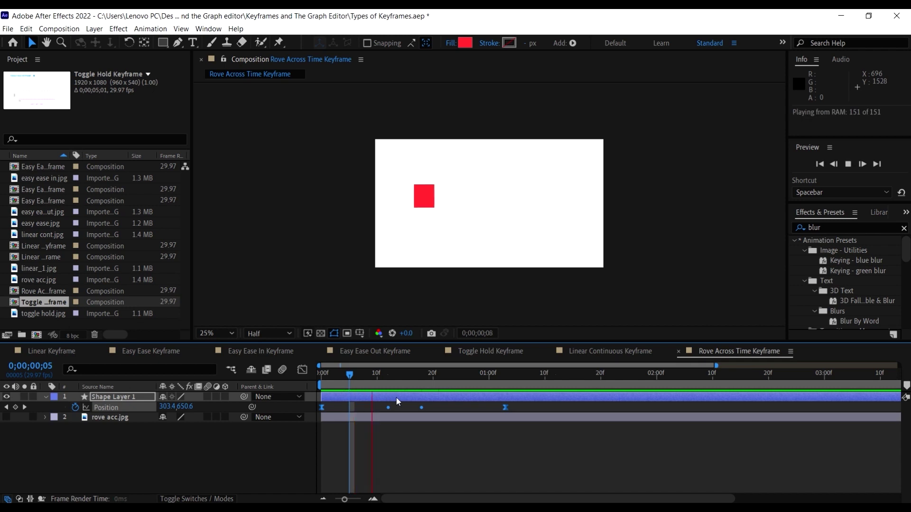
pyautogui.press('space')
# - Show the speed graph, lower the second Position keyframe's speed into a dip around frame 13, and preview the motion
pyautogui.hotkey('shift', 'F3')
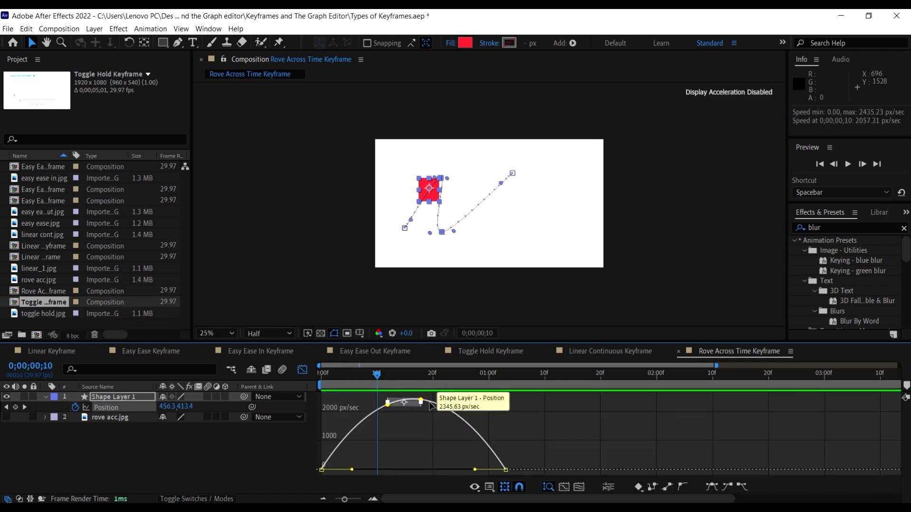
pyautogui.moveTo(421, 401); pyautogui.dragTo(401, 439)
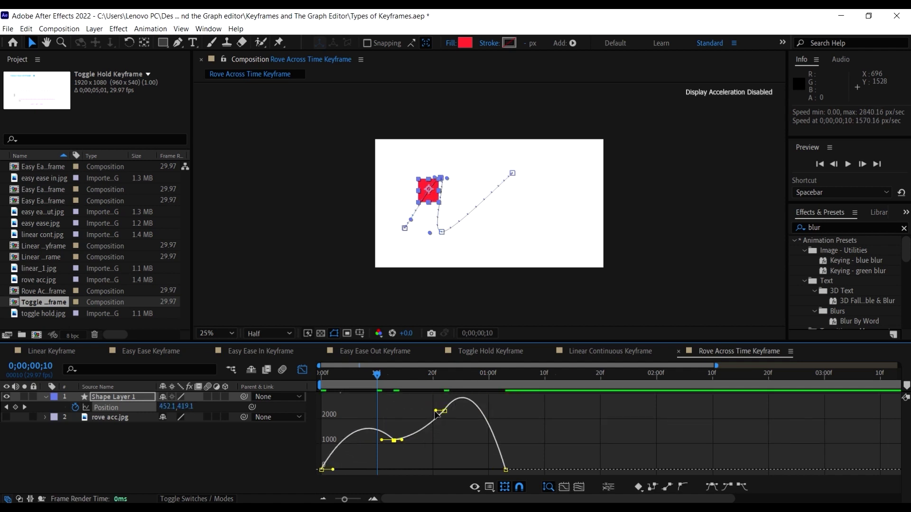
pyautogui.moveTo(437, 413); pyautogui.dragTo(400, 456)
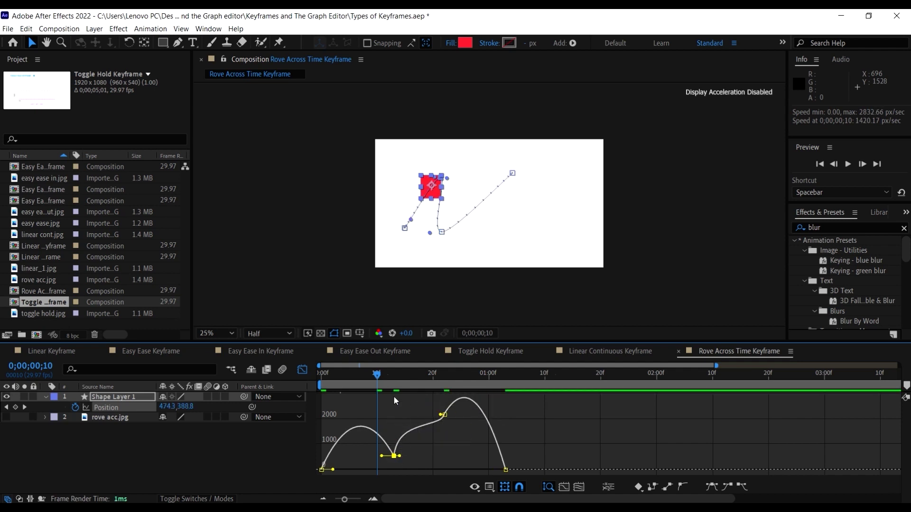
pyautogui.press('Home')
pyautogui.press('space')
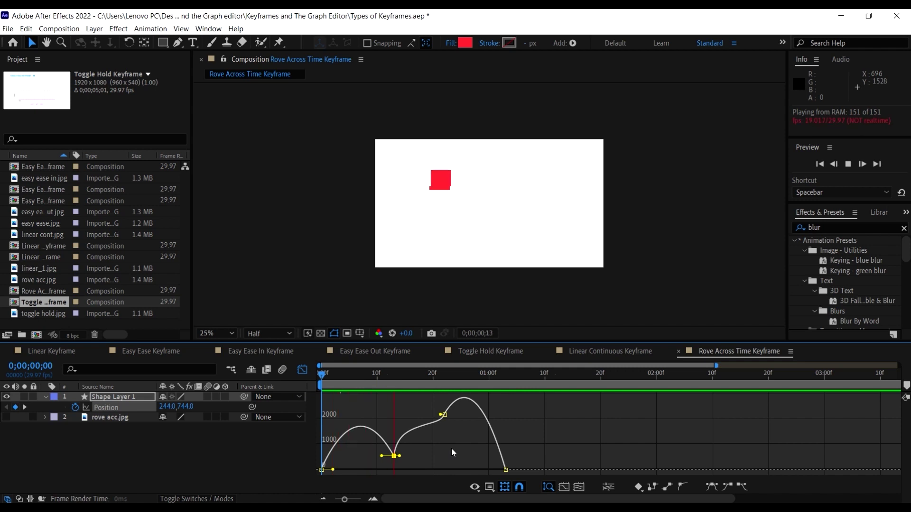
# - Lengthen the third Position keyframe's outgoing speed handle to about 52% influence at about 2219 px/sec
pyautogui.click(443, 415)
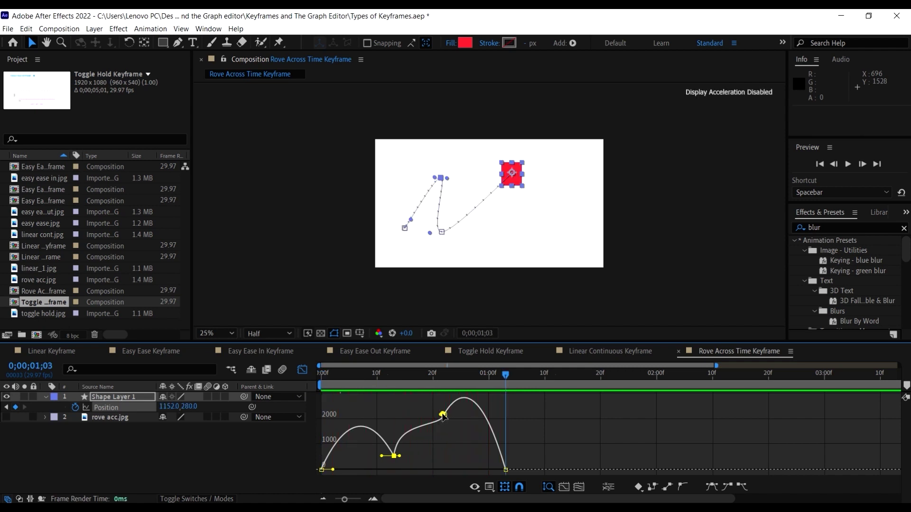
pyautogui.click(444, 416)
pyautogui.moveTo(454, 414)
pyautogui.mouseDown()
pyautogui.moveTo(444, 426)
pyautogui.moveTo(450, 433)
pyautogui.moveTo(461, 409)
pyautogui.mouseUp()
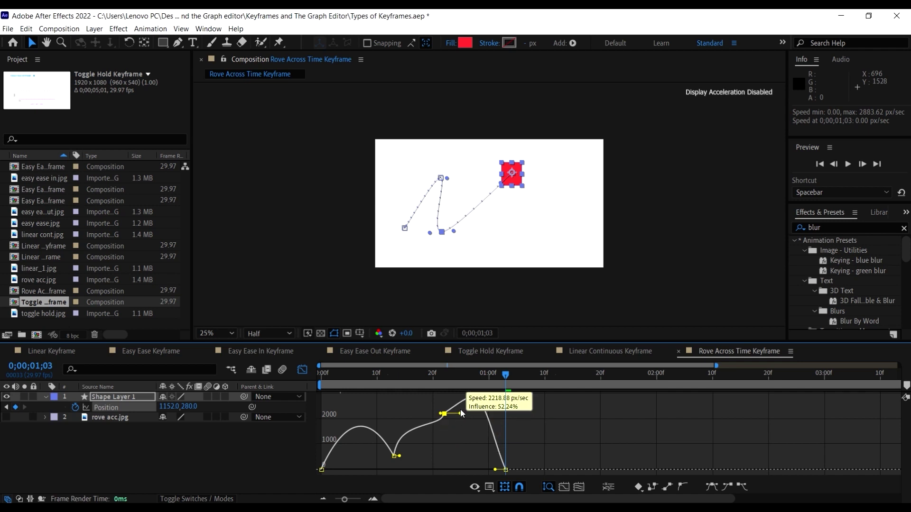
# - Return to the layer keyframe view, preview the adjusted motion, and scrub back to frame 3
pyautogui.click(371, 377)
pyautogui.click(303, 370)
pyautogui.press('space')
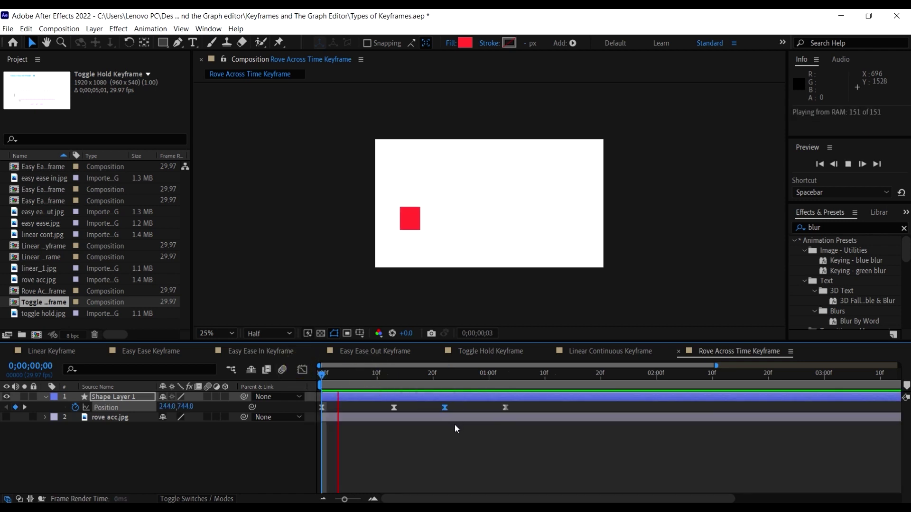
pyautogui.click(454, 374)
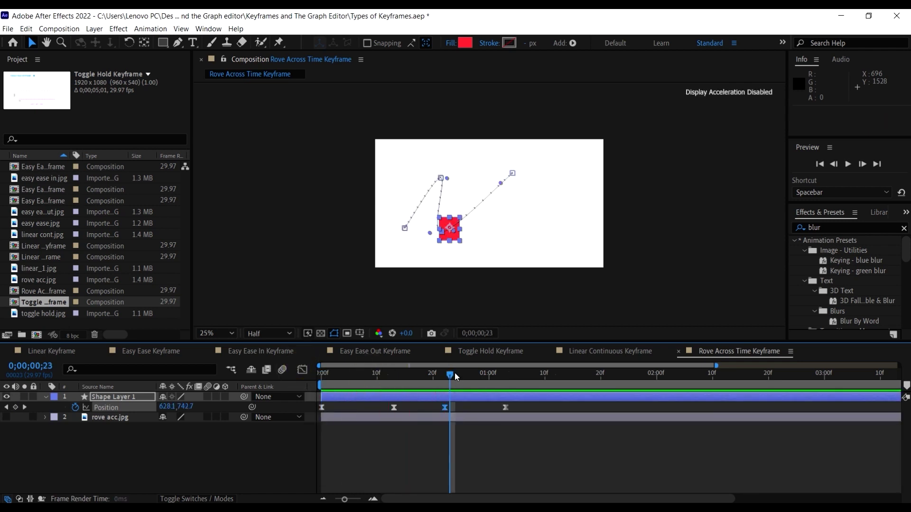
pyautogui.moveTo(455, 373); pyautogui.dragTo(334, 375)
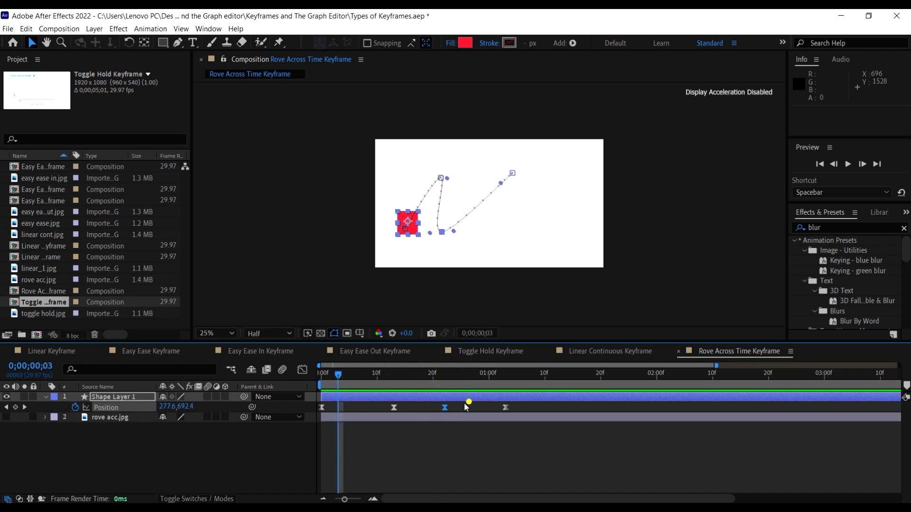
# - Replay the square's motion briefly and open the Toggle Hold Keyframe composition
pyautogui.press('space')
pyautogui.press('space')
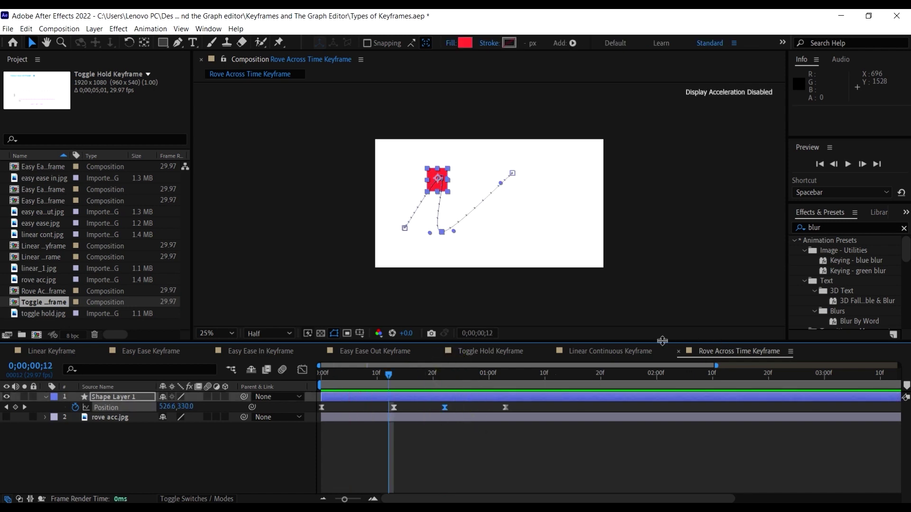
pyautogui.click(597, 348)
pyautogui.click(485, 350)
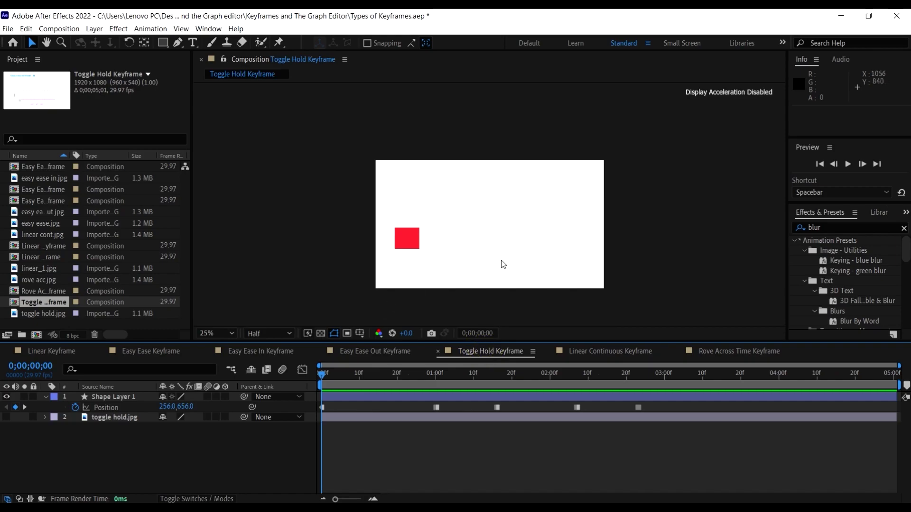